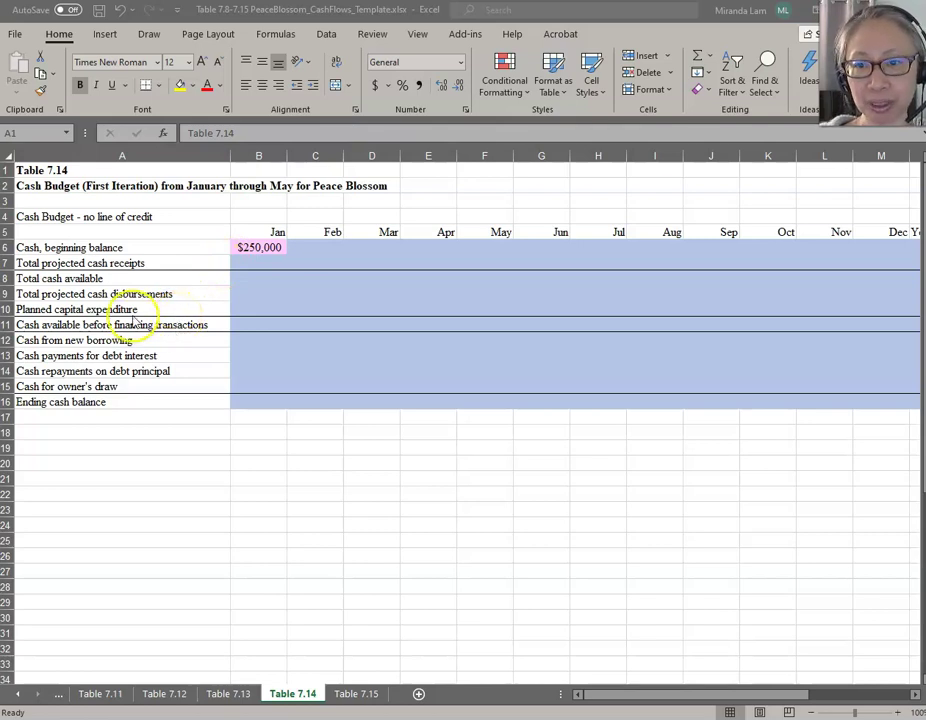
{"action": "left_click", "coordinate": [251, 256]}
{"action": "left_click", "coordinate": [251, 253]}
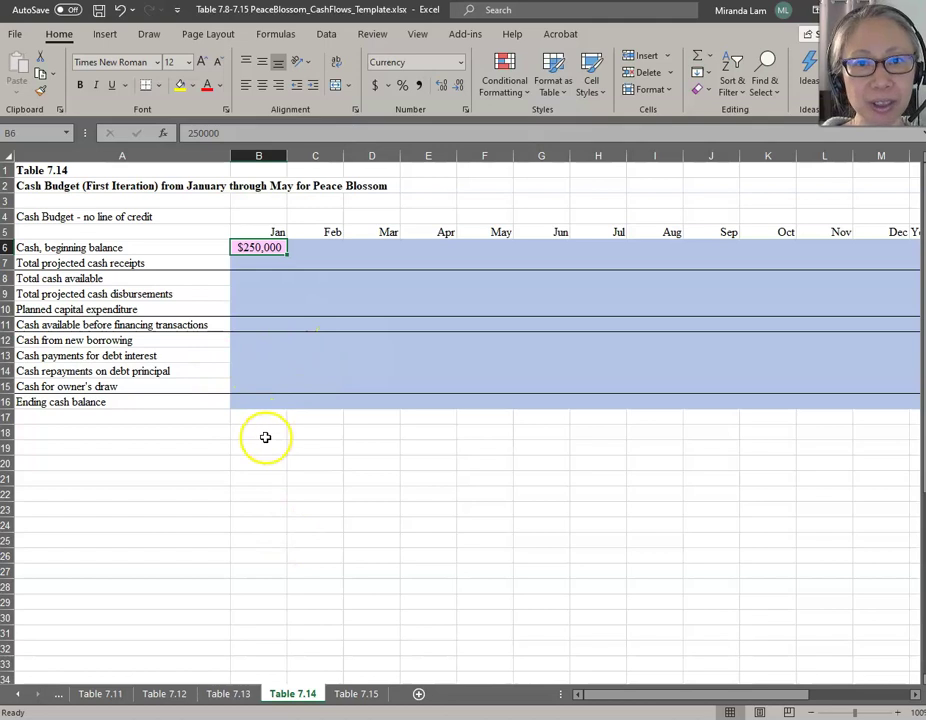
On the Table 7.13 sheet, calculate the loan amount in C6 as truck cost minus down payment with =C4-C5
{"action": "left_click", "coordinate": [38, 690]}
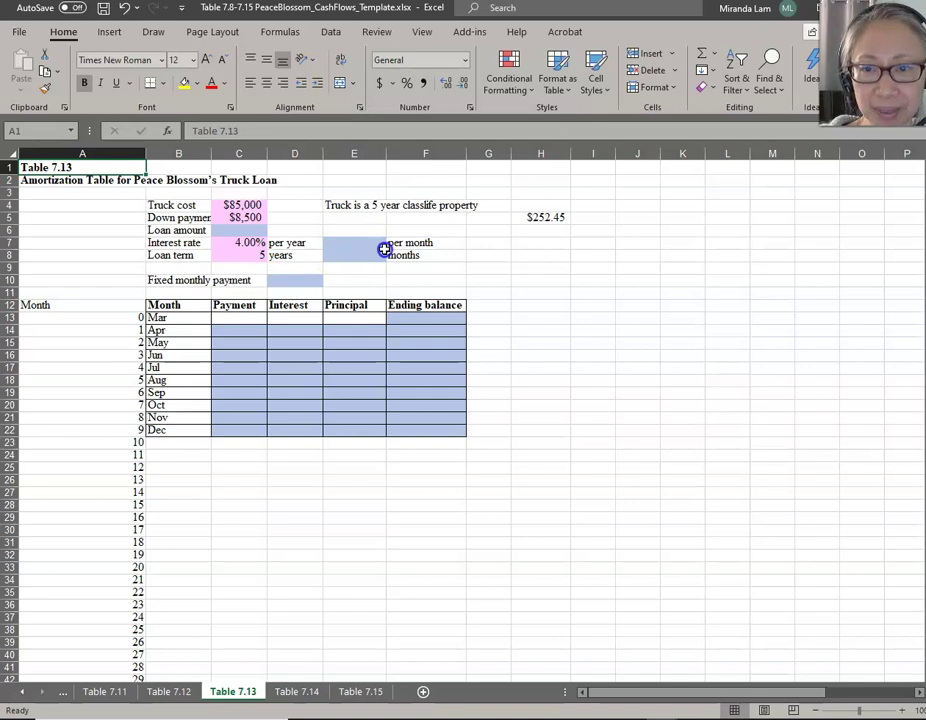
{"action": "left_click", "coordinate": [243, 230]}
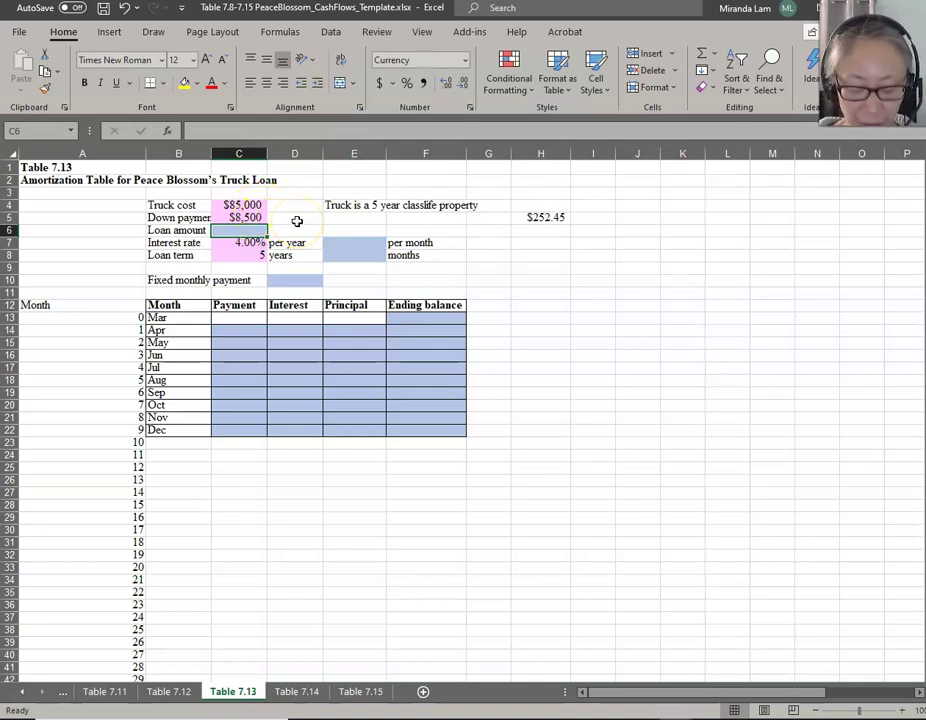
{"action": "type", "text": "="}
{"action": "key", "text": "Up"}
{"action": "key", "text": "Up"}
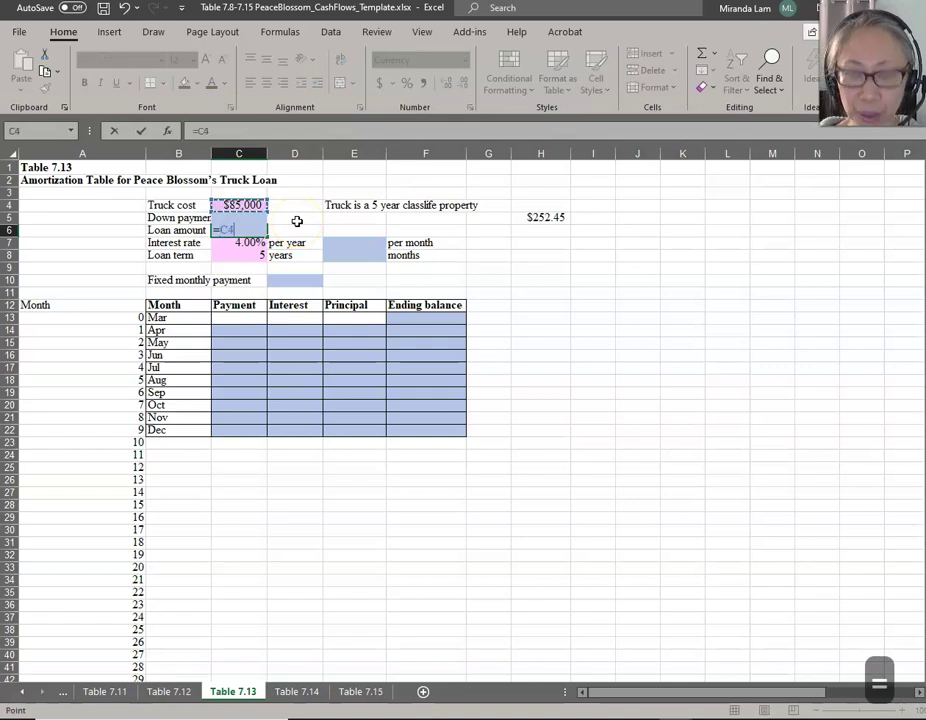
{"action": "type", "text": "-"}
{"action": "key", "text": "Up"}
{"action": "key", "text": "Return"}
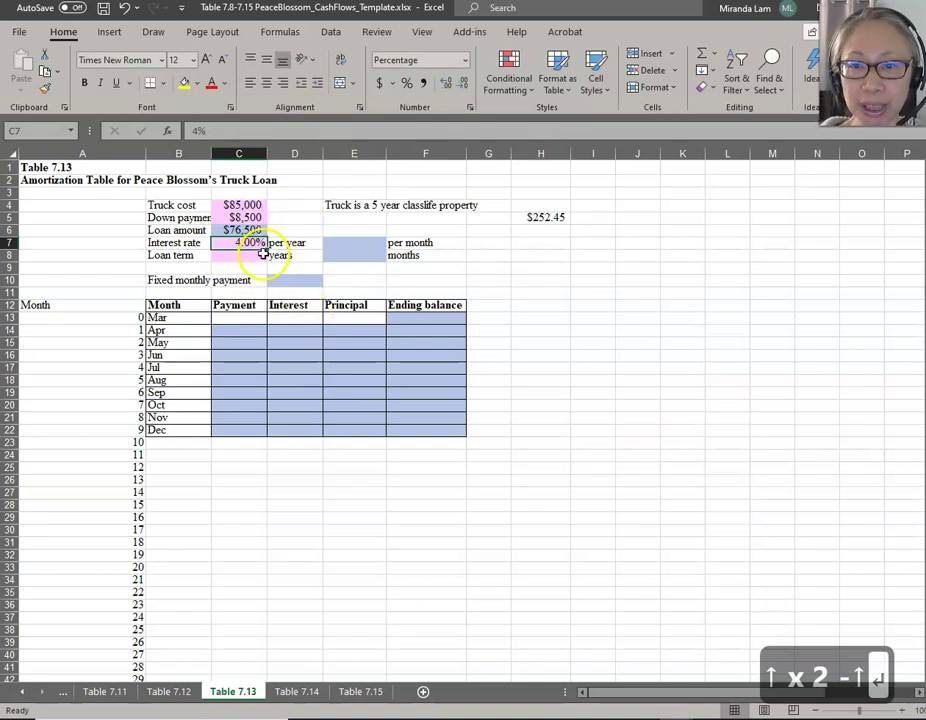
Calculate the monthly interest rate in E7 by dividing the annual rate by 12 with =C7/12
{"action": "left_click", "coordinate": [372, 246]}
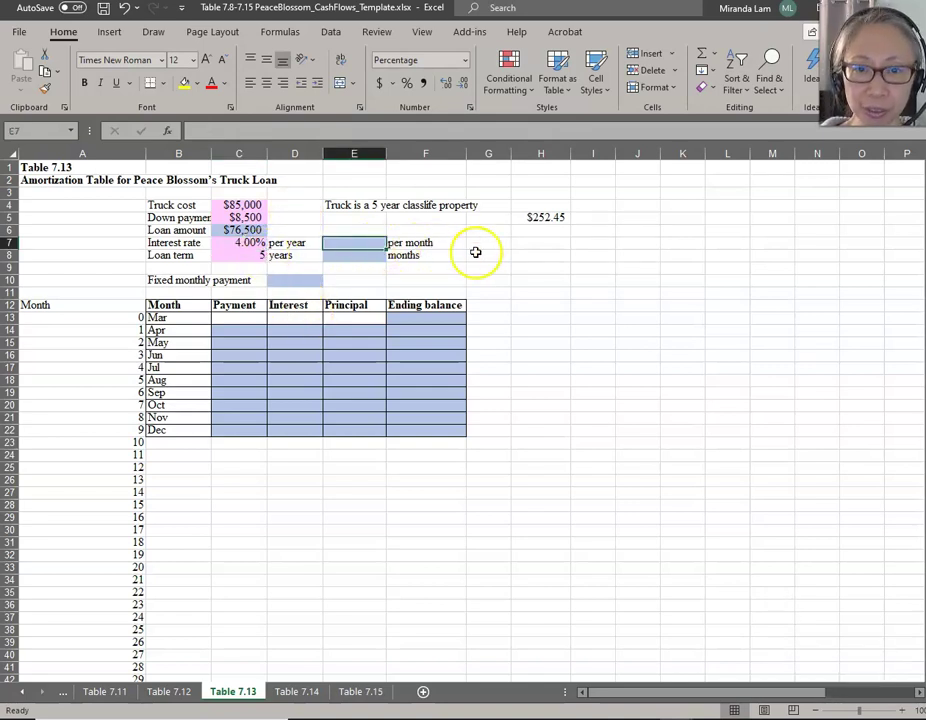
{"action": "type", "text": "="}
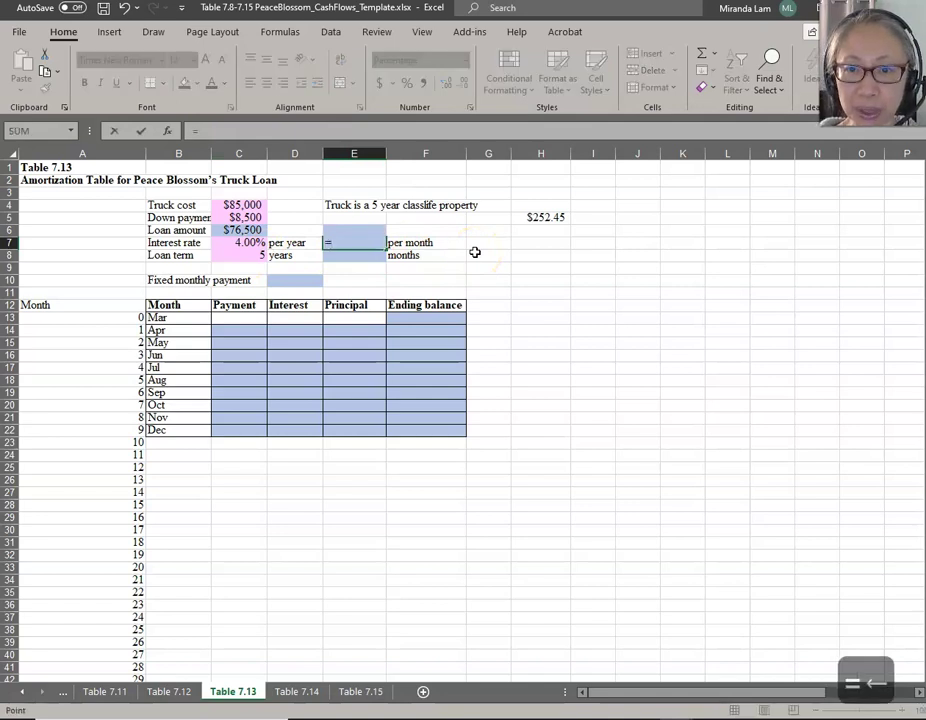
{"action": "key", "text": "Left"}
{"action": "key", "text": "Left"}
{"action": "type", "text": "/12"}
{"action": "key", "text": "Return"}
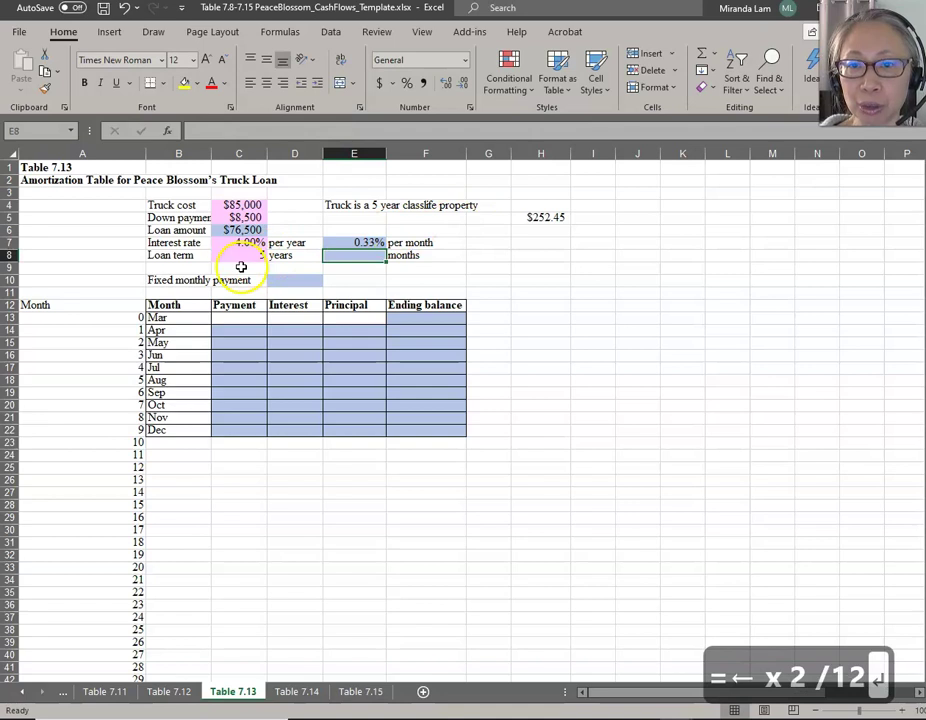
Convert the loan term to months in E8 with the formula =C8*12
{"action": "type", "text": "="}
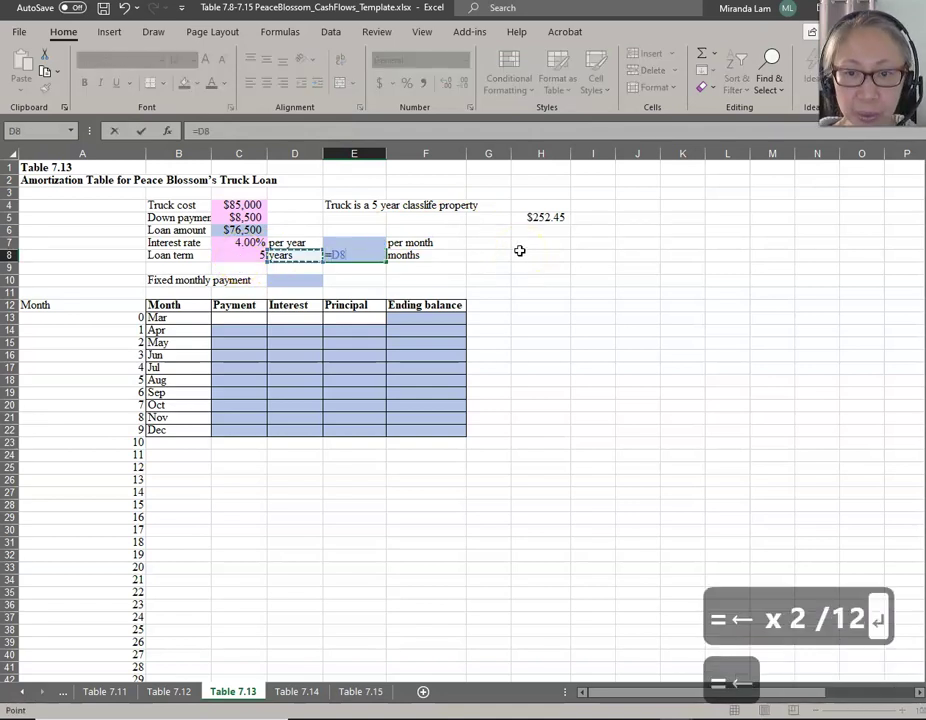
{"action": "key", "text": "Left"}
{"action": "key", "text": "Left"}
{"action": "type", "text": "*12"}
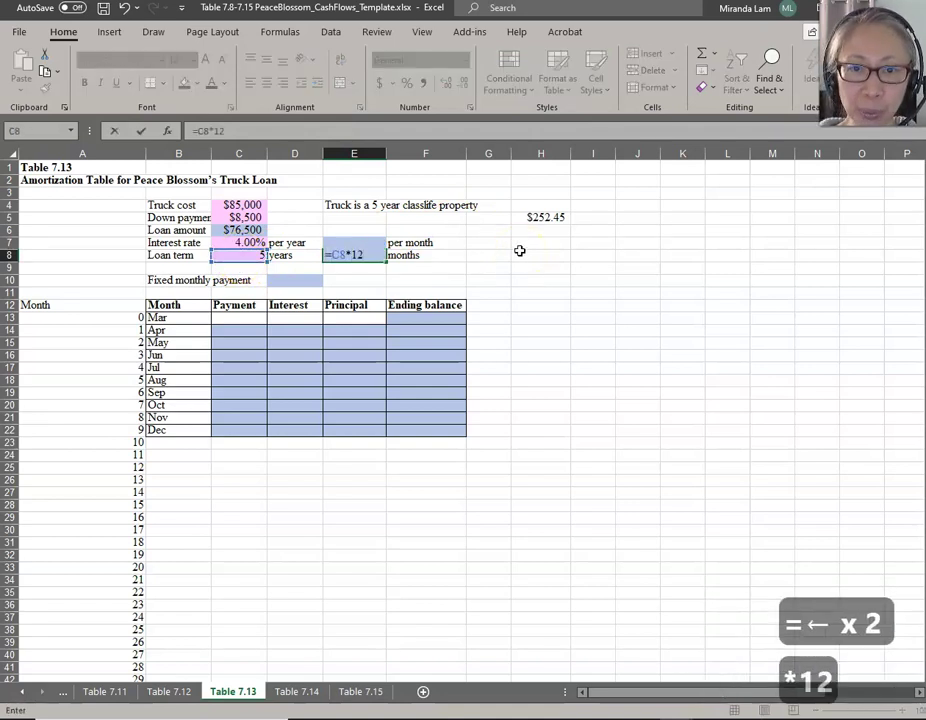
{"action": "key", "text": "Return"}
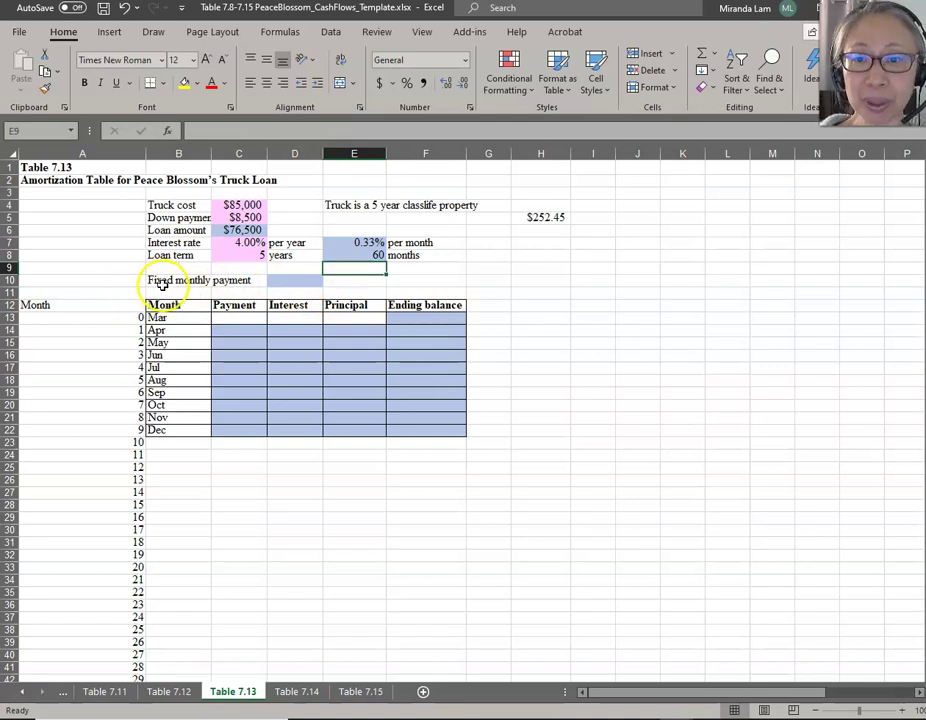
Write the fixed monthly payment formula =PMT(E7,E8,C6,,0) in D10, with payments timed at the end of the period
{"action": "left_click", "coordinate": [290, 281]}
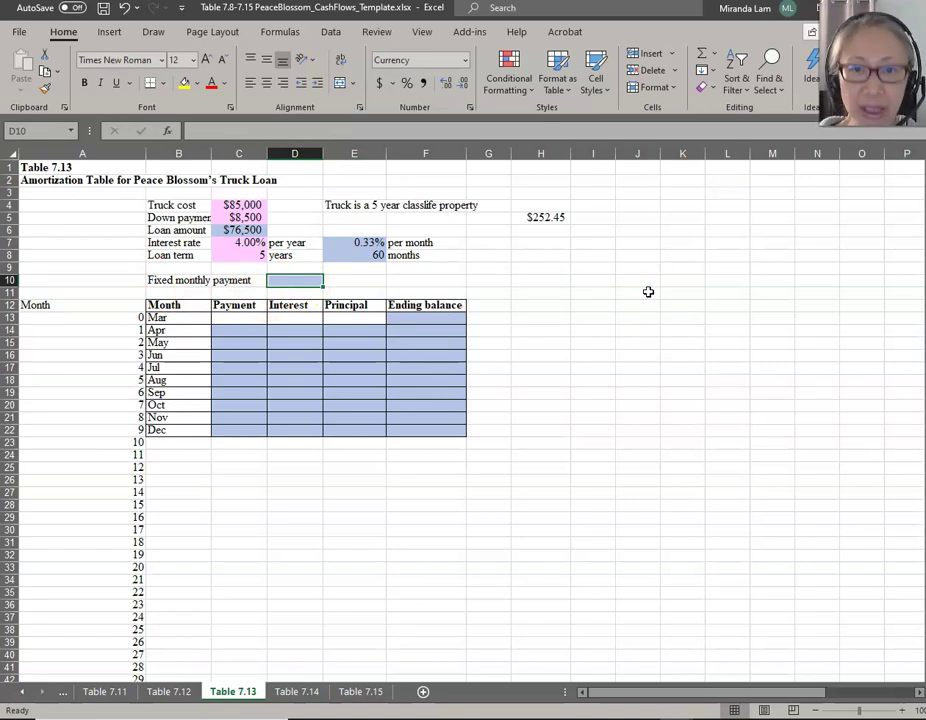
{"action": "type", "text": "="}
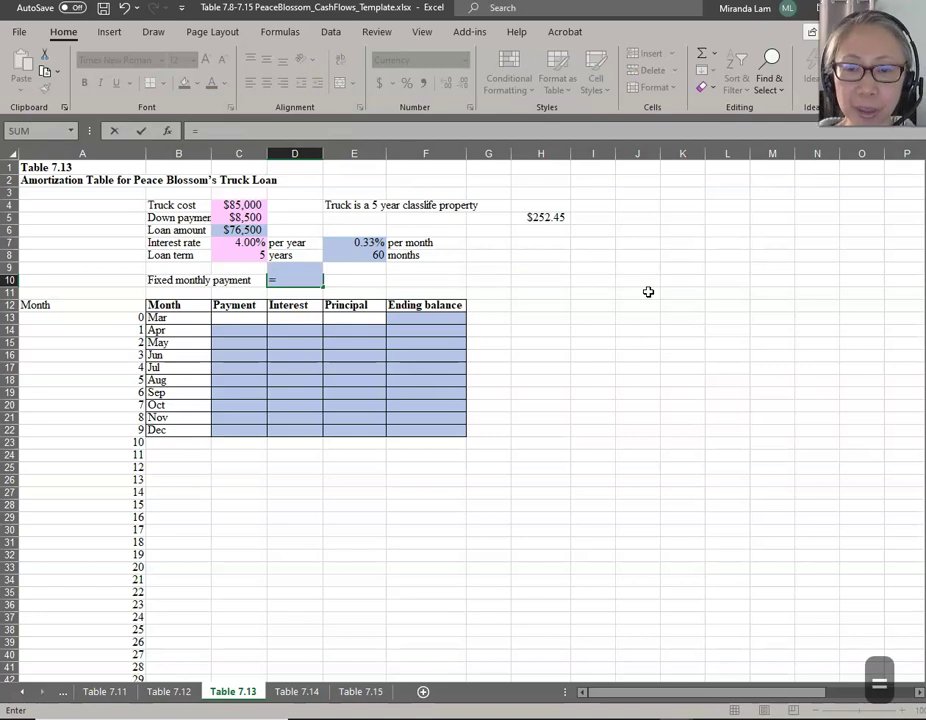
{"action": "type", "text": "pmt("}
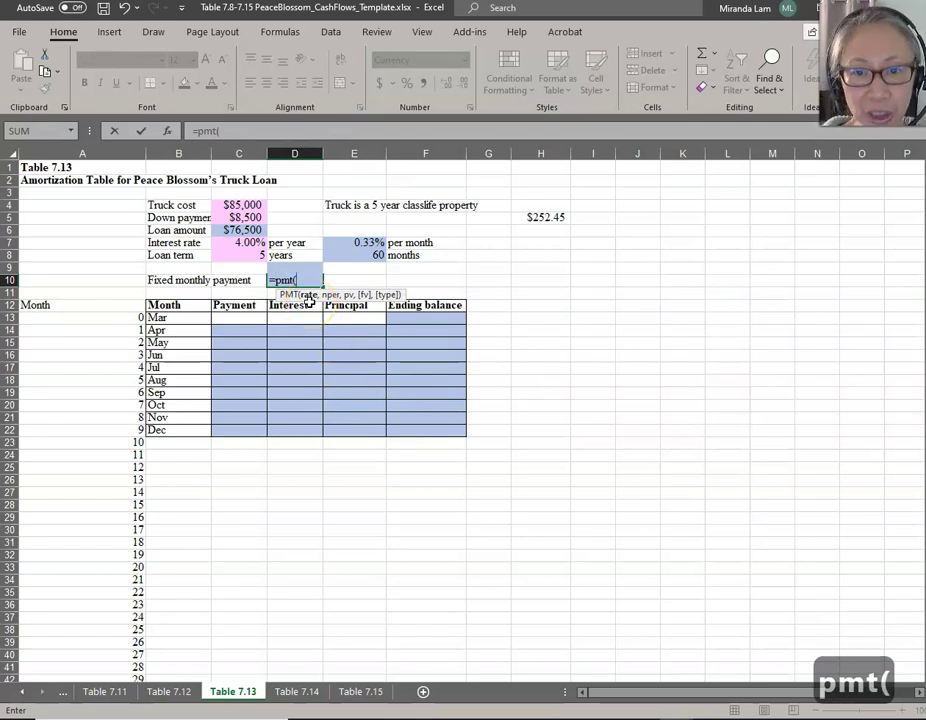
{"action": "left_click", "coordinate": [376, 243]}
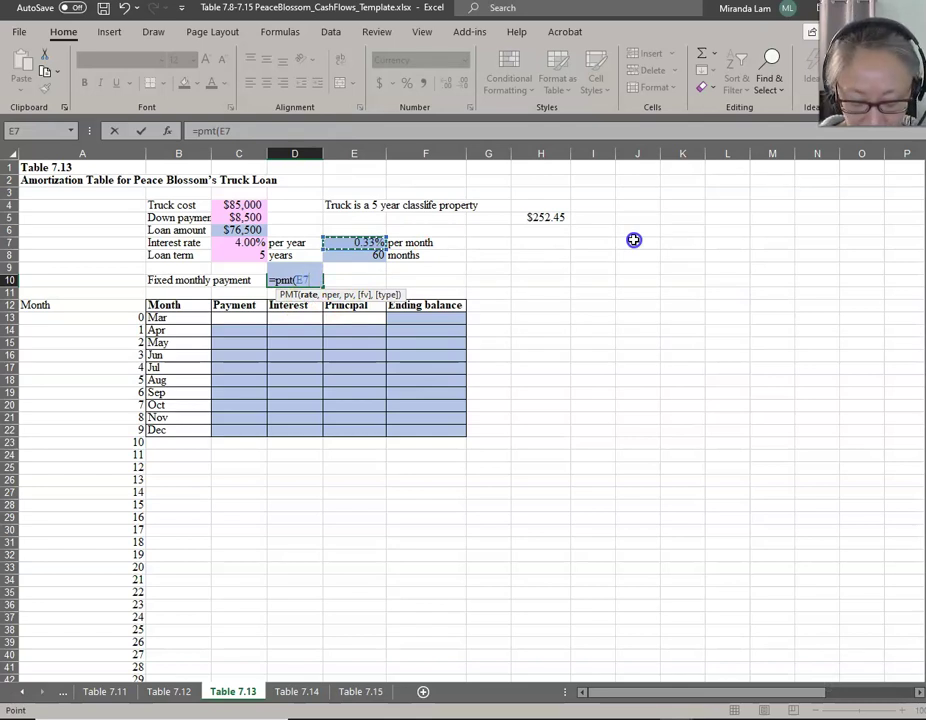
{"action": "type", "text": ","}
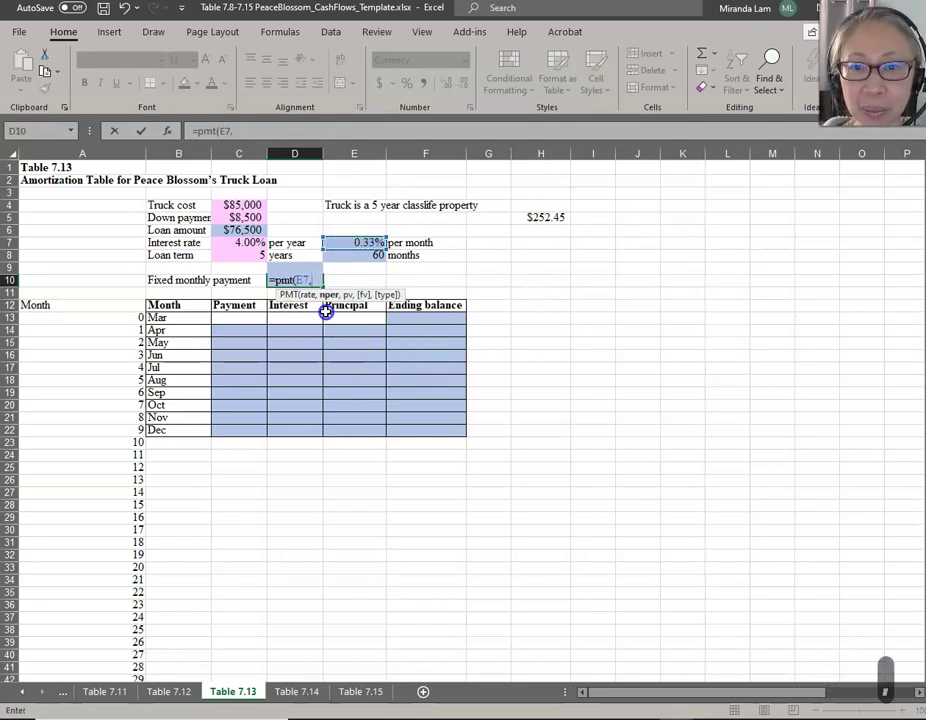
{"action": "left_click", "coordinate": [368, 255]}
{"action": "type", "text": ","}
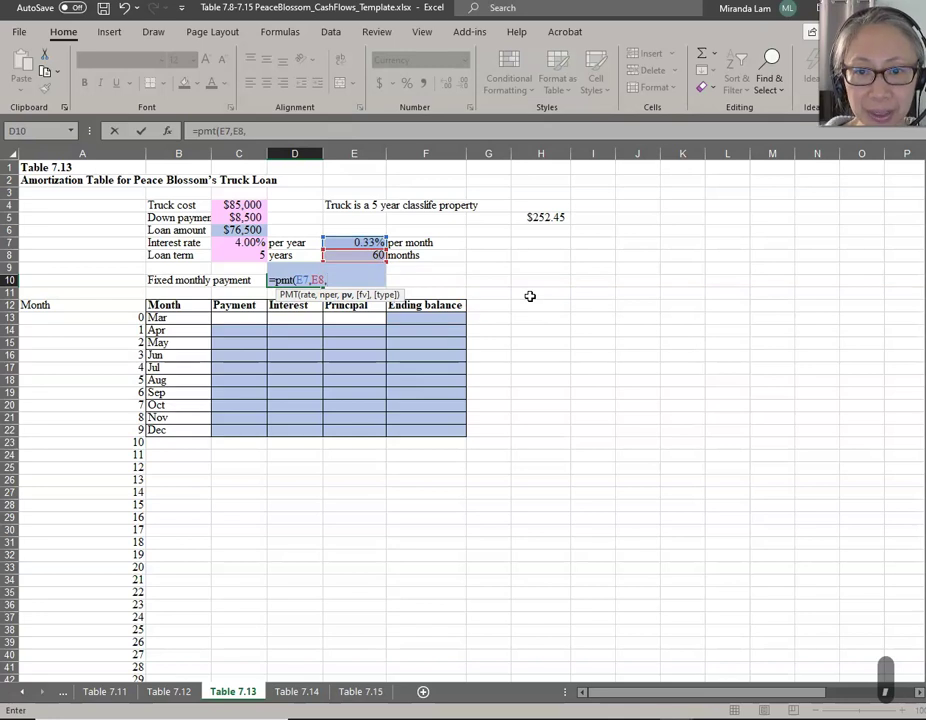
{"action": "left_click", "coordinate": [241, 230]}
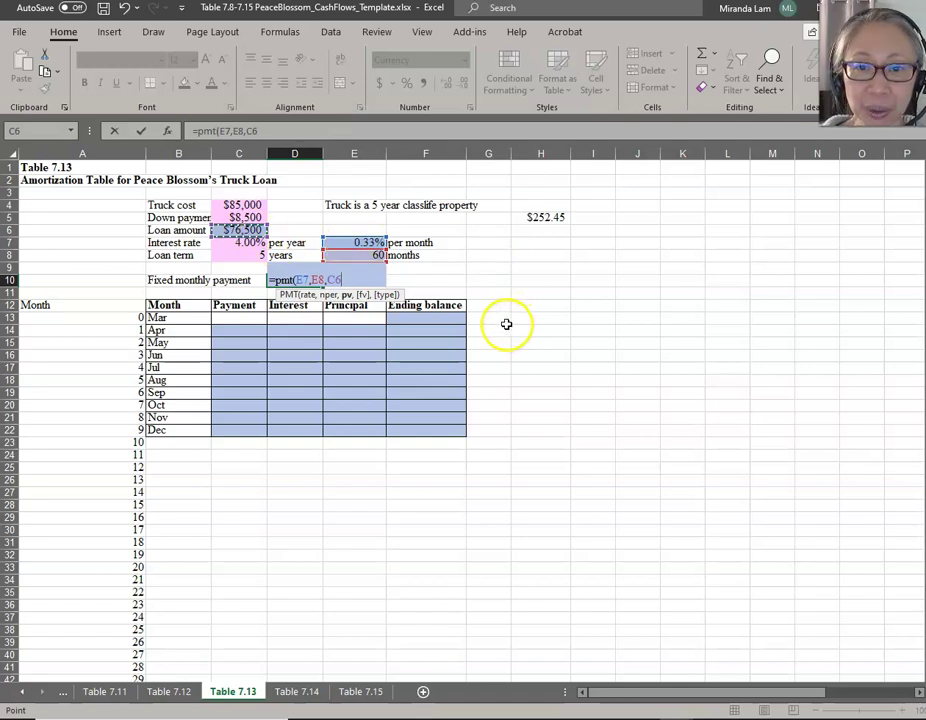
{"action": "type", "text": ","}
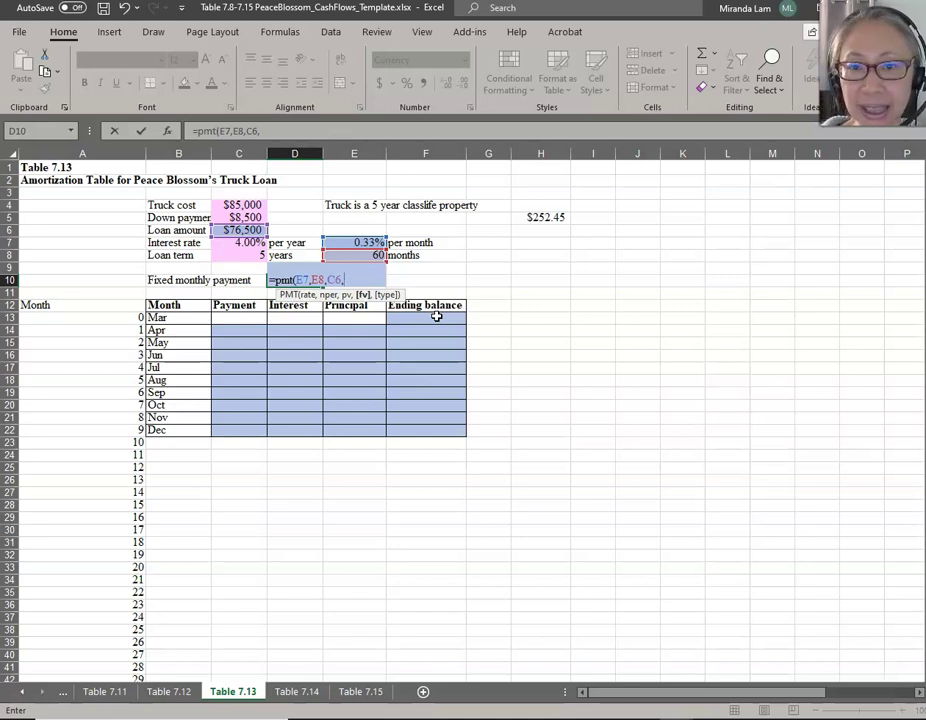
{"action": "type", "text": ","}
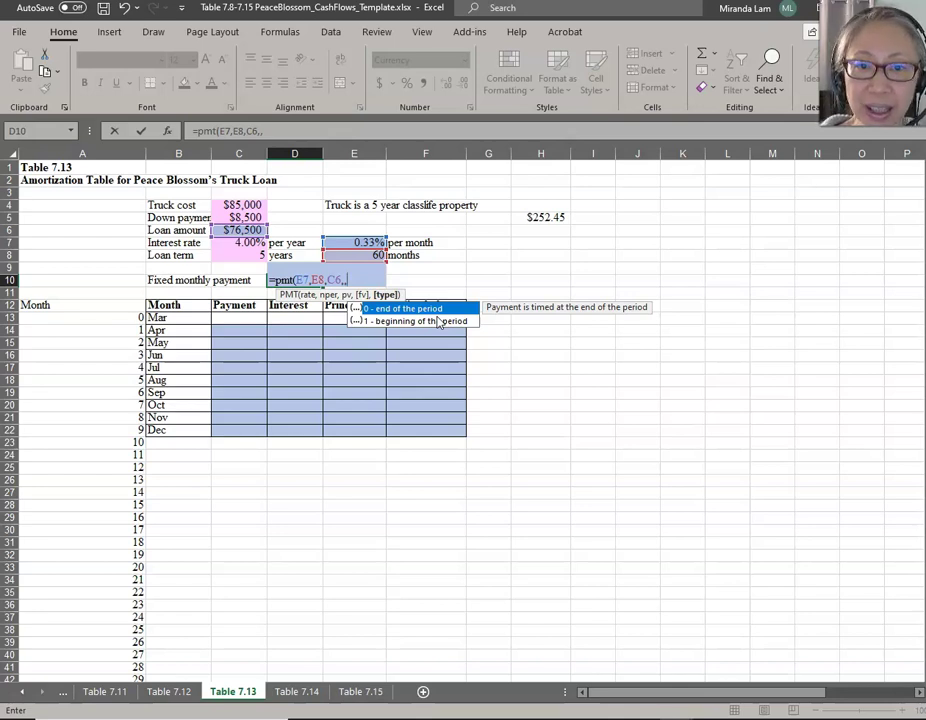
{"action": "type", "text": "0"}
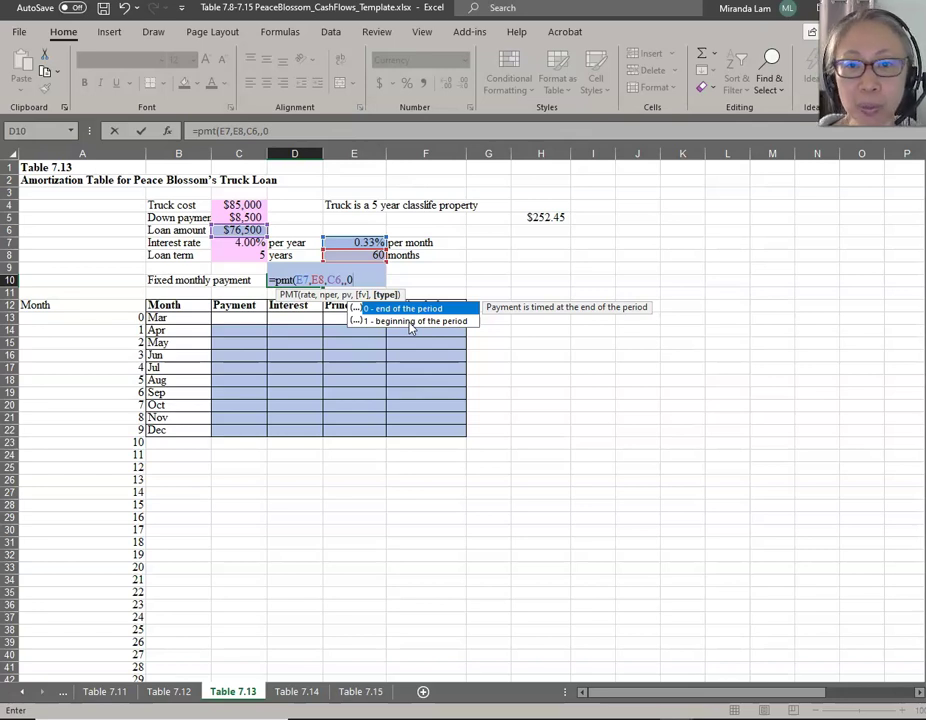
{"action": "type", "text": ")"}
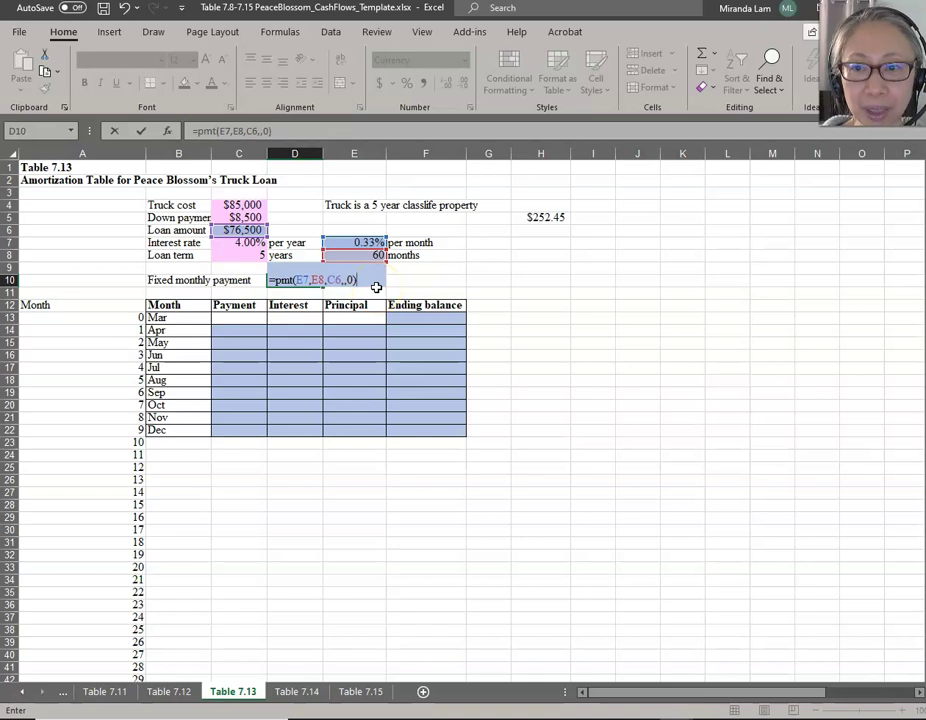
{"action": "left_click", "coordinate": [39, 688]}
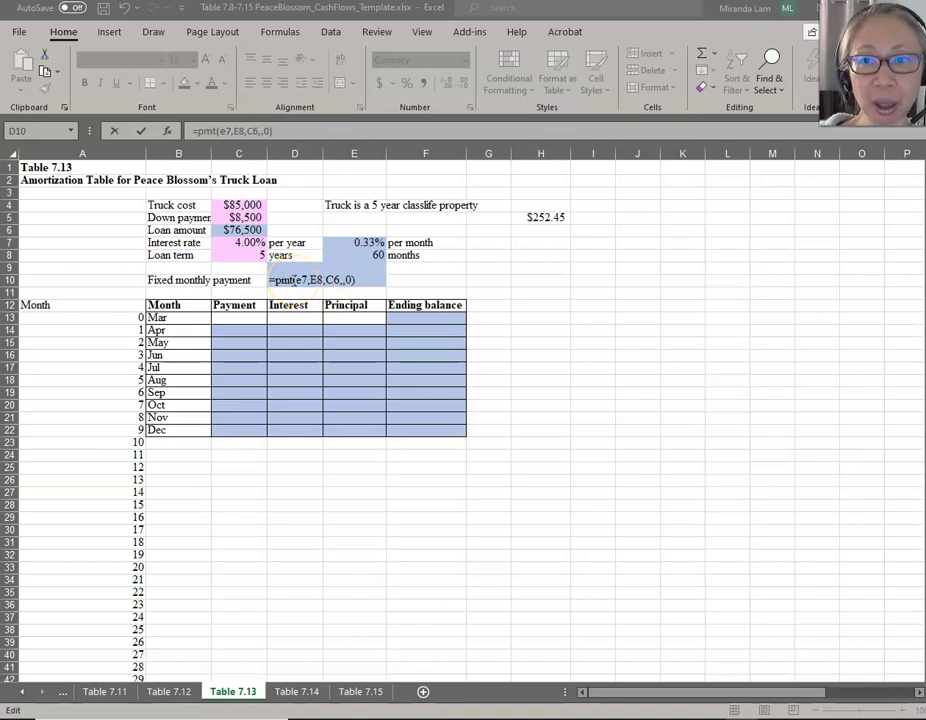
Review the PMT function's Rate, Nper, Pv and Type argument descriptions, and accept the formula in D10
{"action": "left_click", "coordinate": [168, 132]}
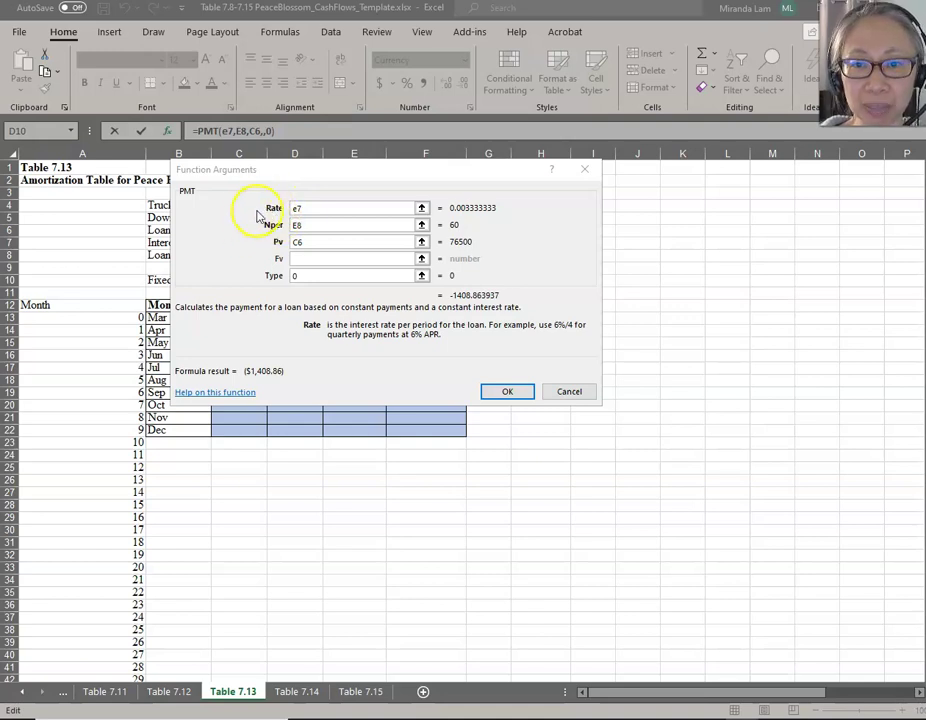
{"action": "left_click", "coordinate": [321, 209]}
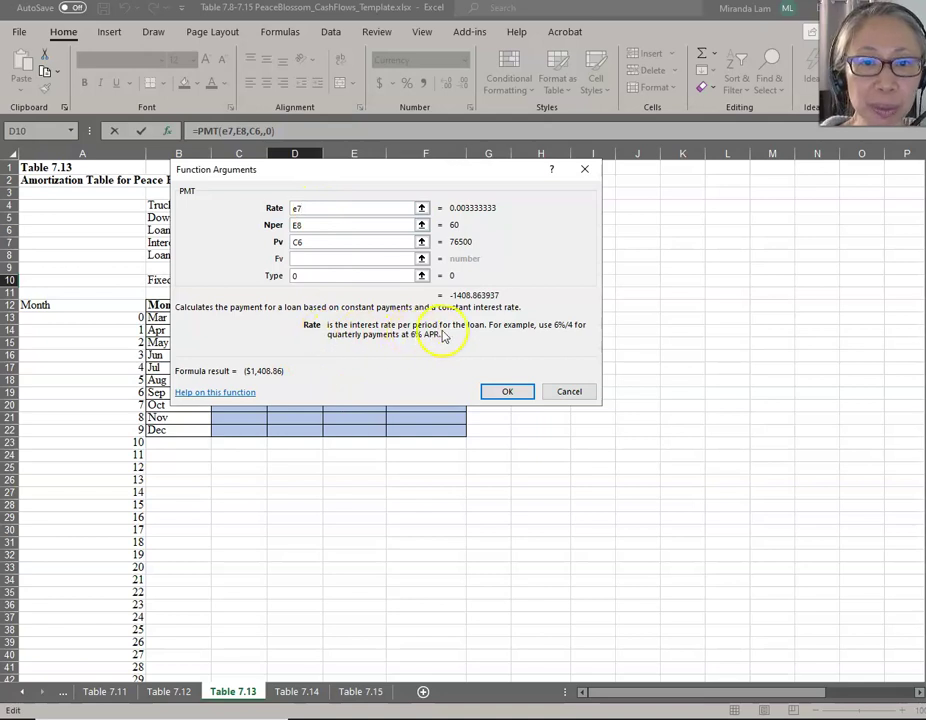
{"action": "left_click", "coordinate": [322, 225]}
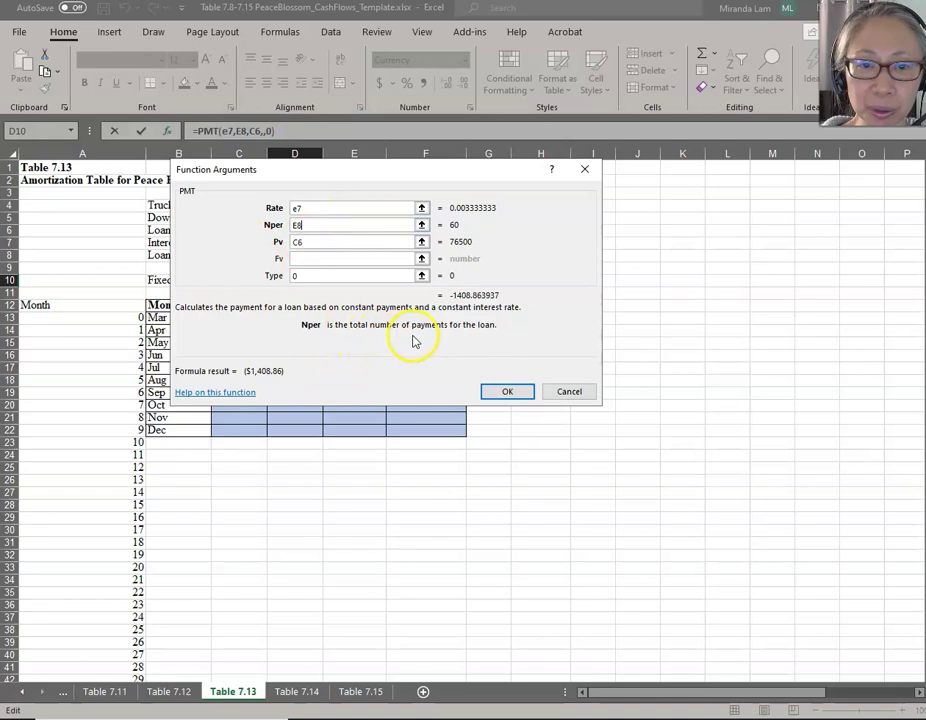
{"action": "left_click", "coordinate": [325, 242]}
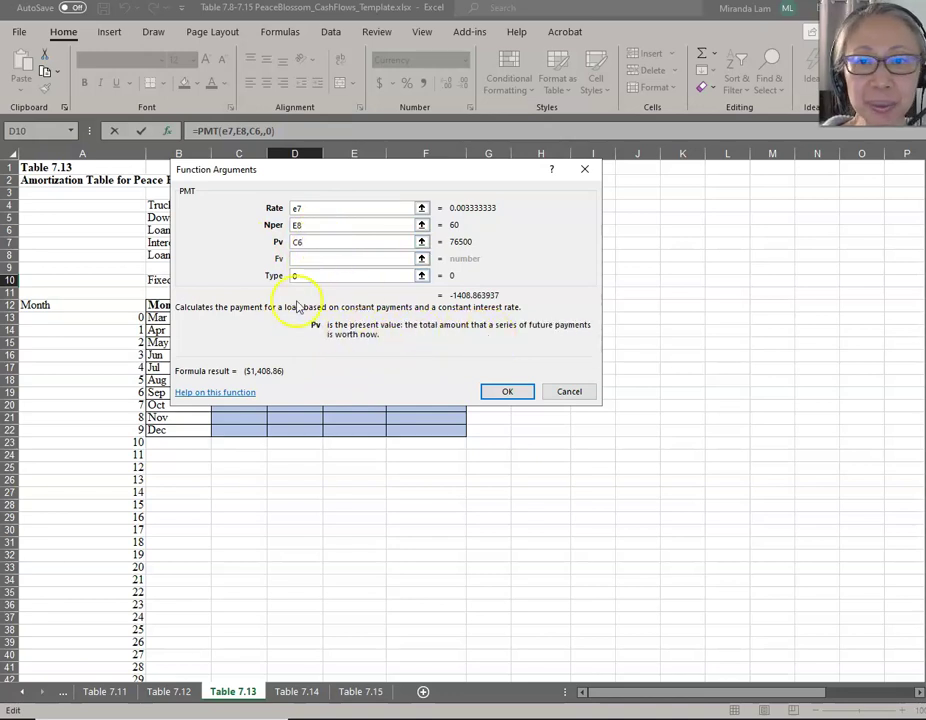
{"action": "left_click", "coordinate": [325, 276]}
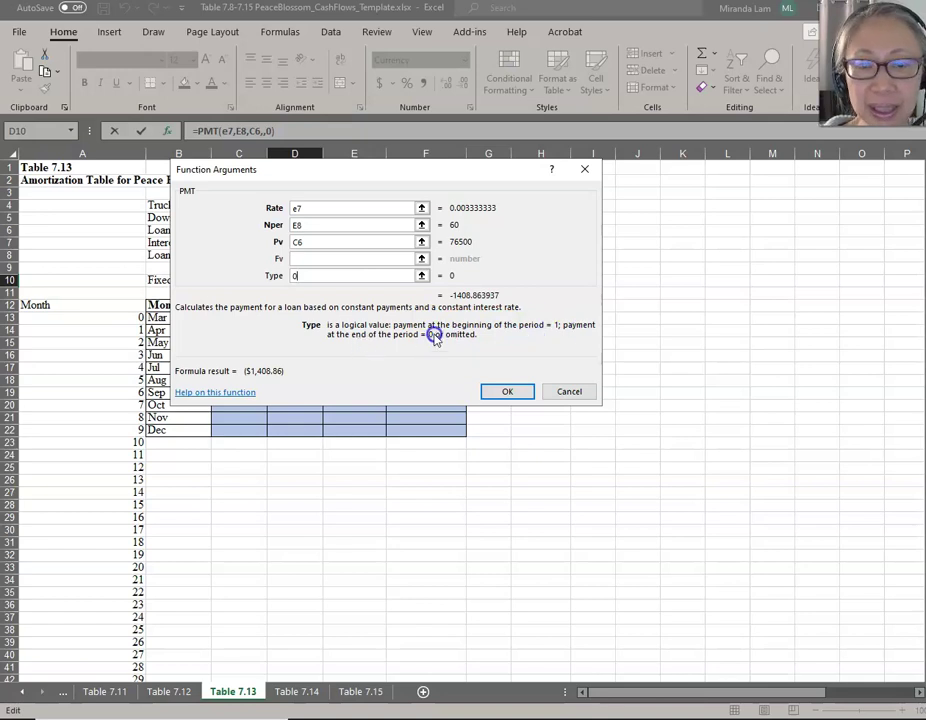
{"action": "left_click", "coordinate": [504, 386]}
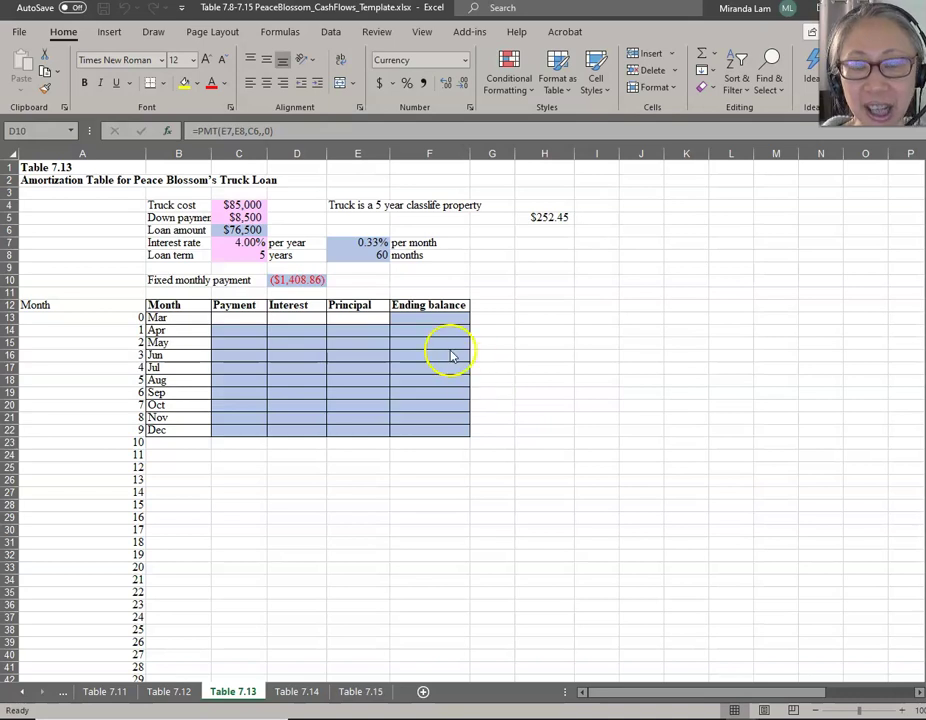
Reverse the sign of the fixed monthly payment in D10 by changing its formula to =-PMT(E7,E8,C6,,0)
{"action": "left_click", "coordinate": [305, 281]}
{"action": "key", "text": "ctrl+c"}
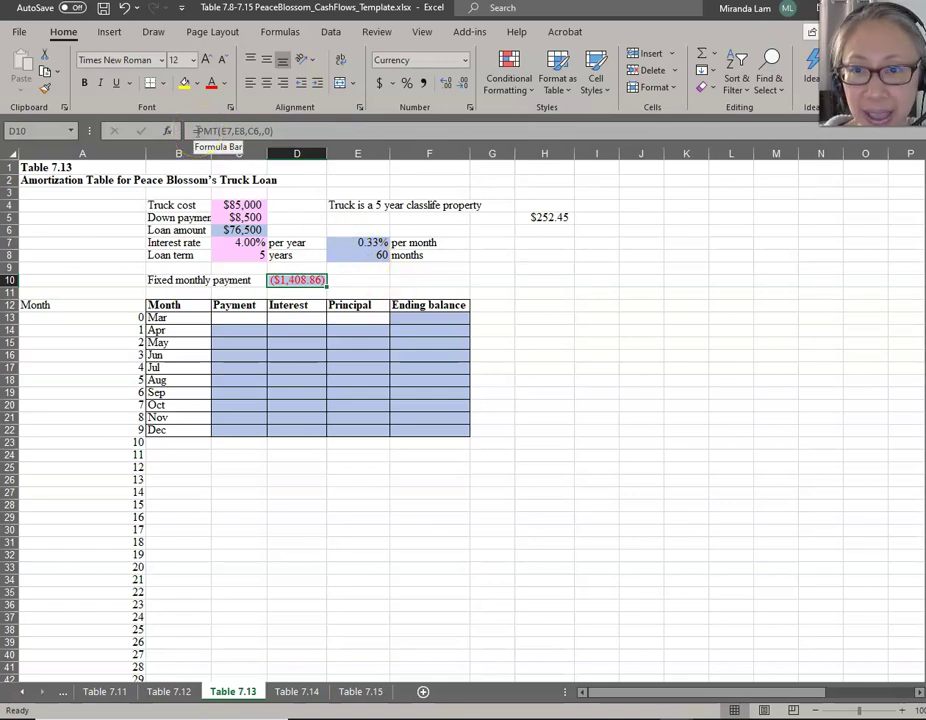
{"action": "left_click", "coordinate": [196, 131]}
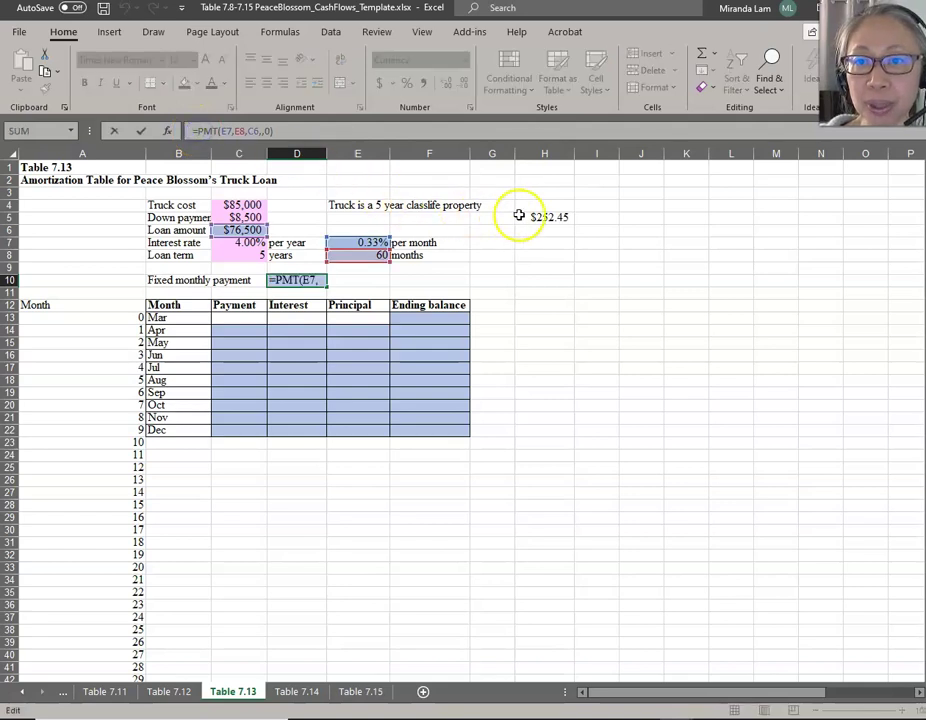
{"action": "key", "text": "Return"}
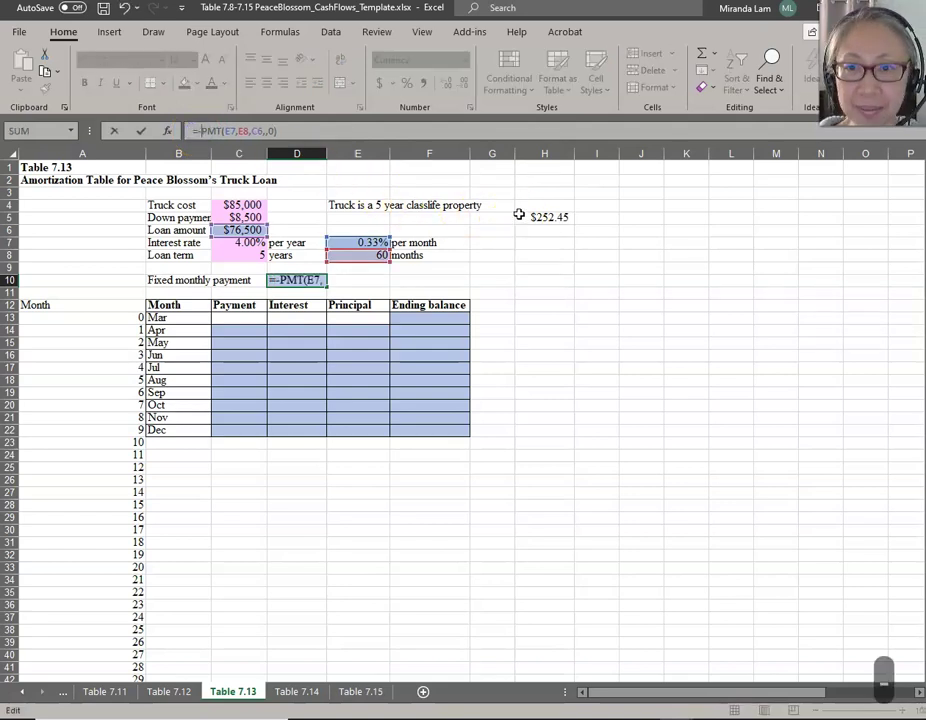
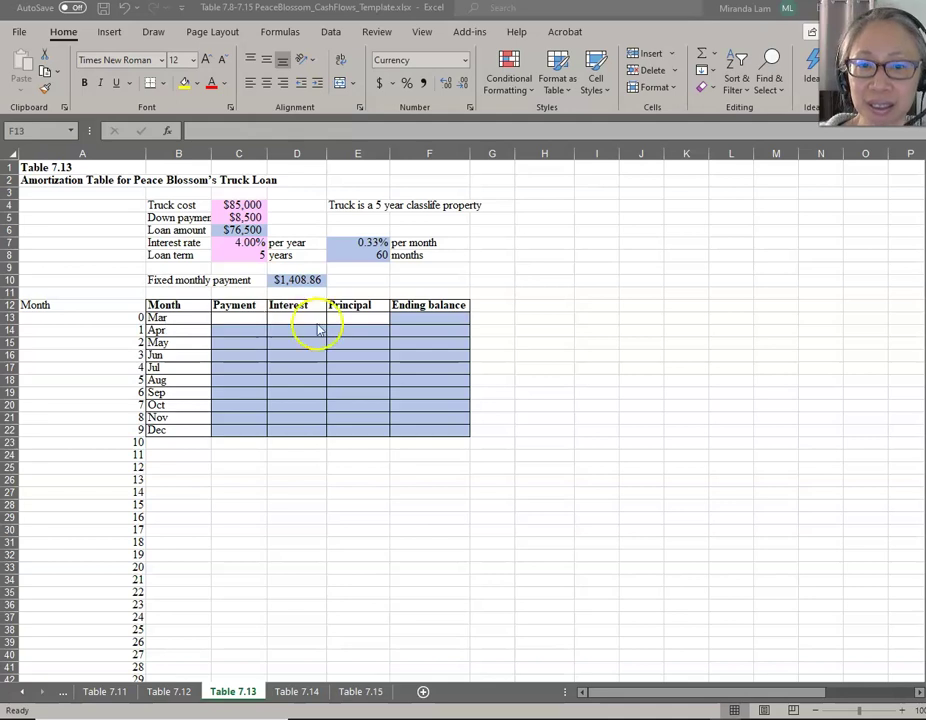
Set the March ending balance in F13 equal to the loan amount with the formula =C6
{"action": "left_click", "coordinate": [452, 316]}
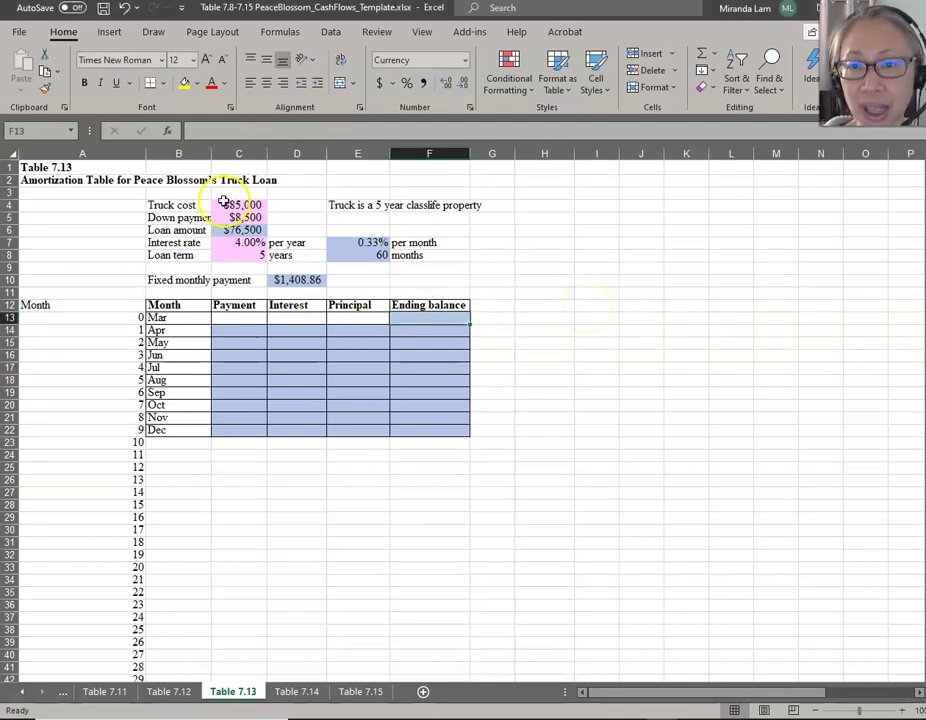
{"action": "type", "text": "="}
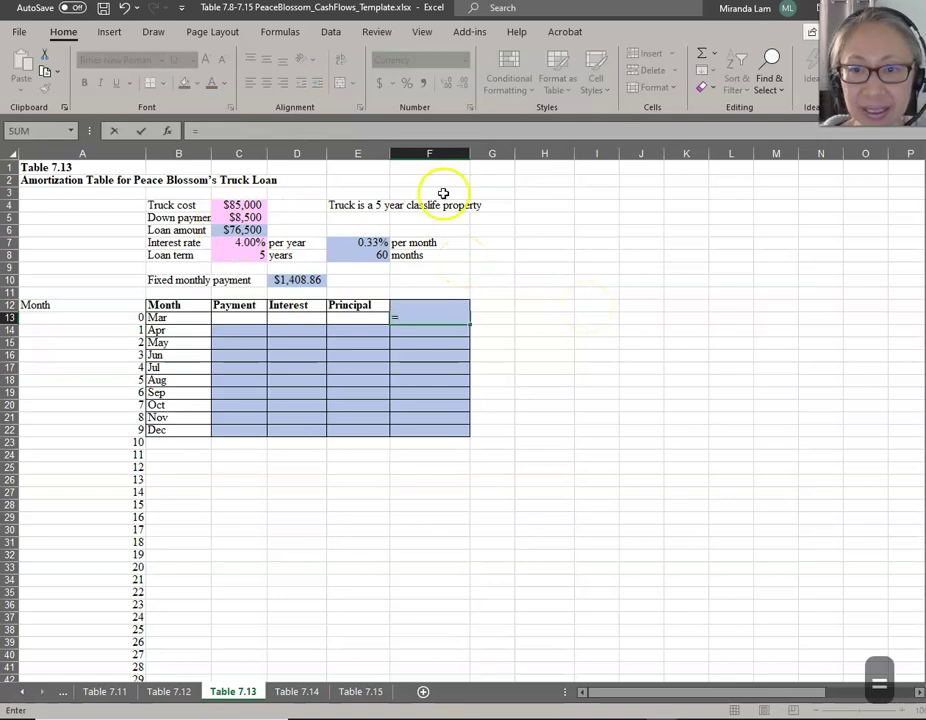
{"action": "left_click", "coordinate": [255, 230]}
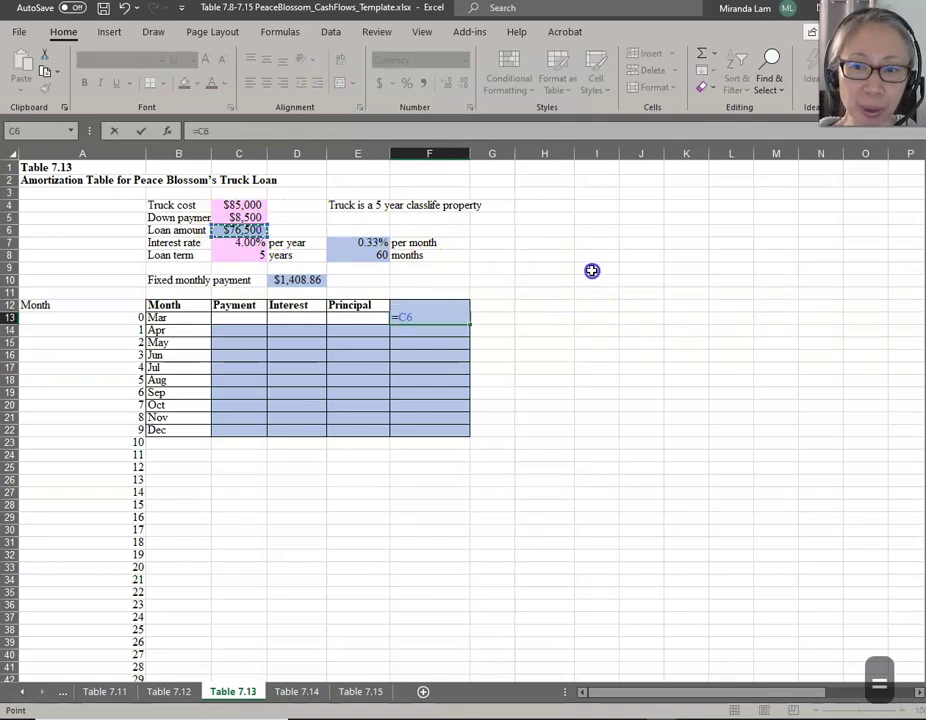
{"action": "key", "text": "Return"}
Link the April payment in C14 to the fixed monthly payment with the absolute reference =$D$10
{"action": "left_click", "coordinate": [240, 332]}
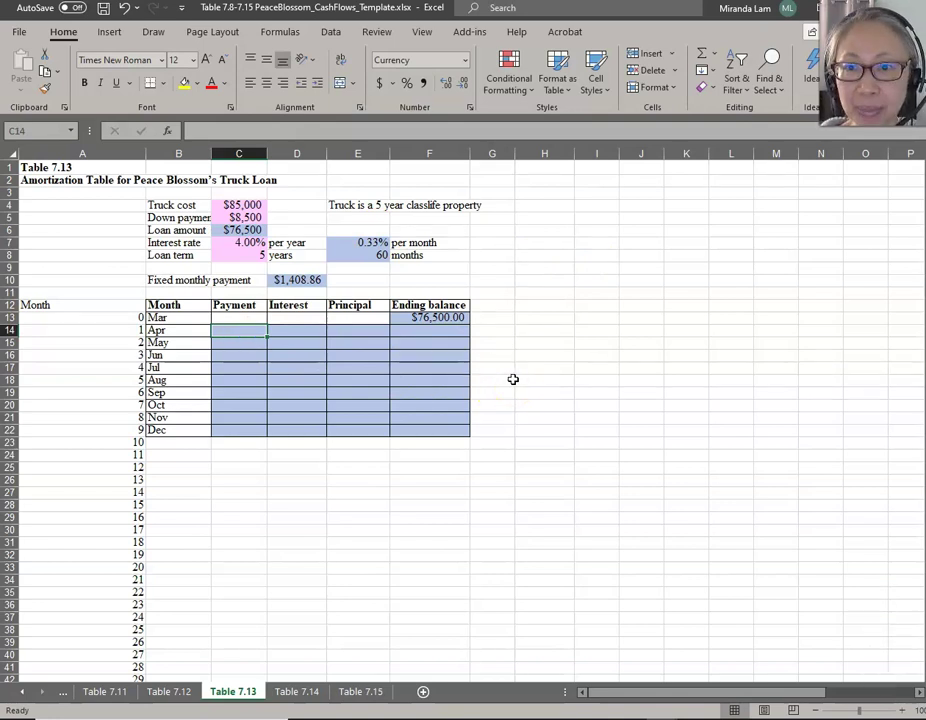
{"action": "type", "text": "="}
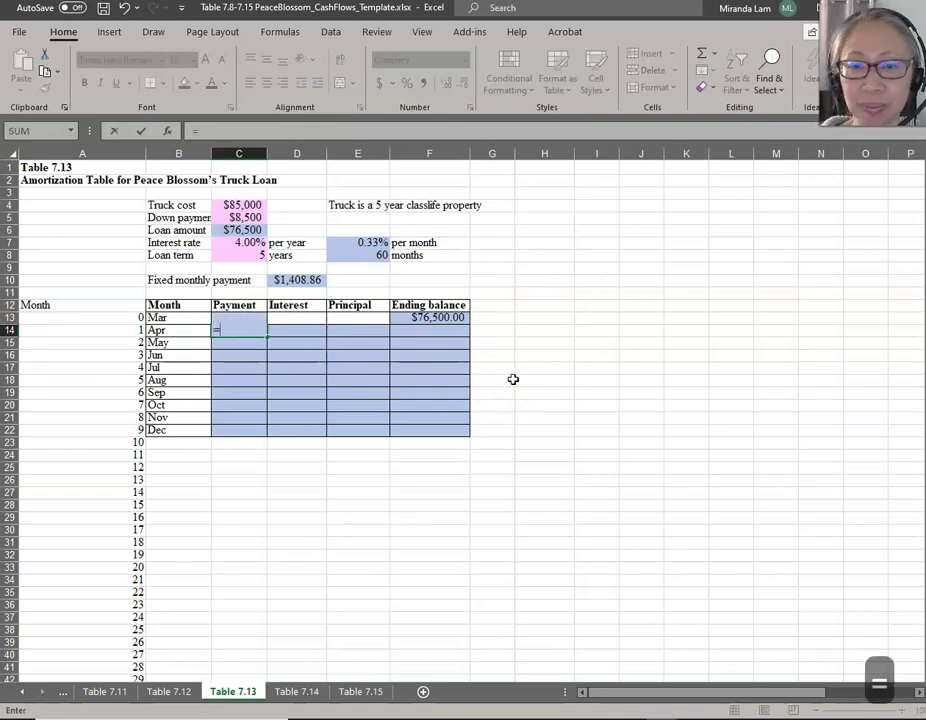
{"action": "left_click", "coordinate": [299, 280]}
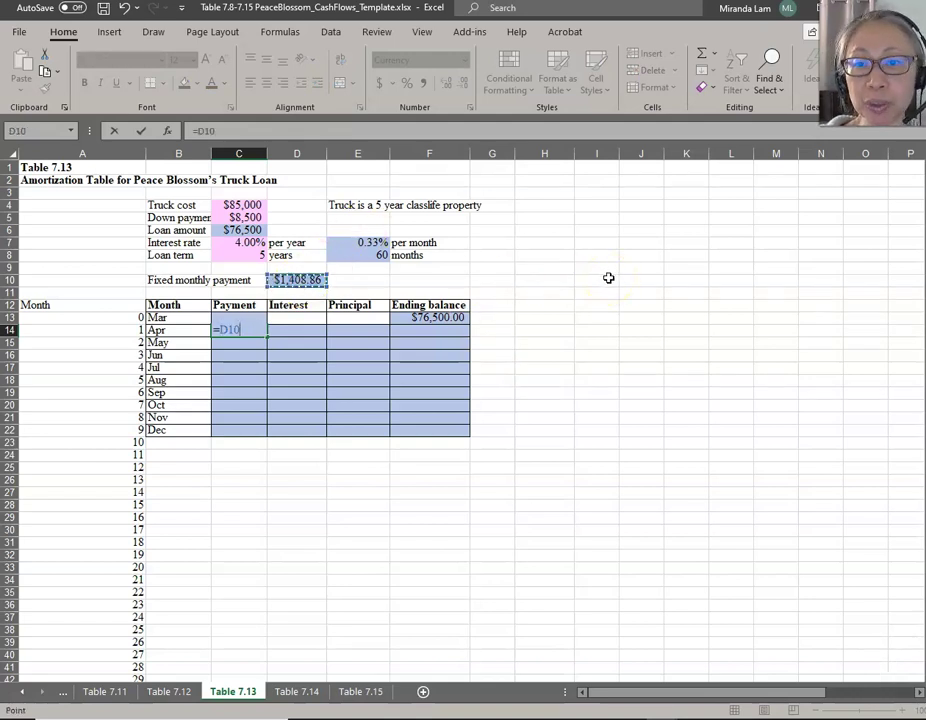
{"action": "key", "text": "F4"}
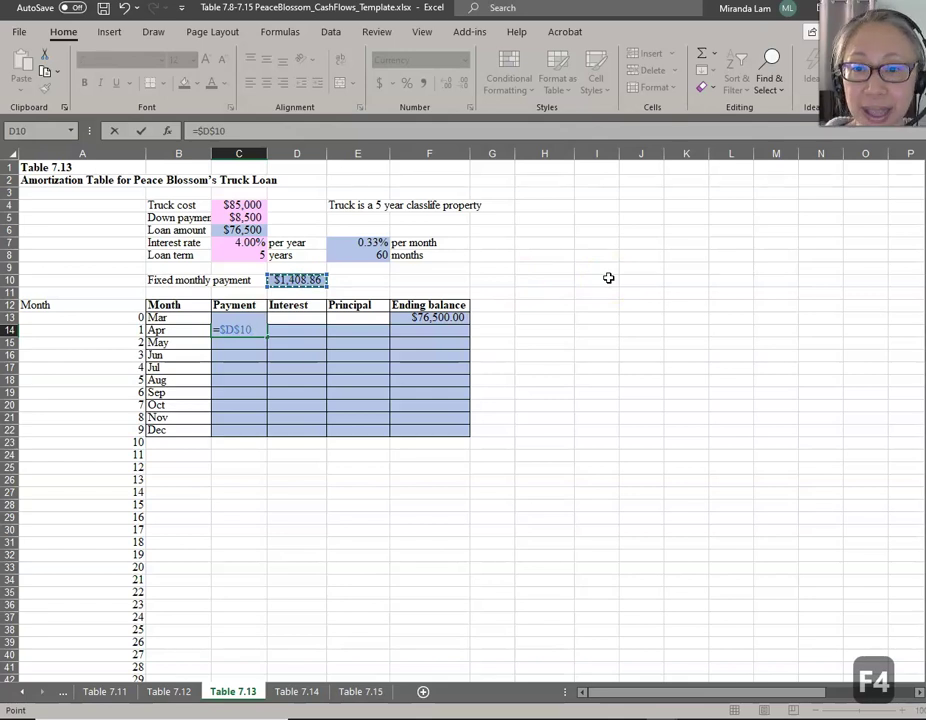
{"action": "key", "text": "Return"}
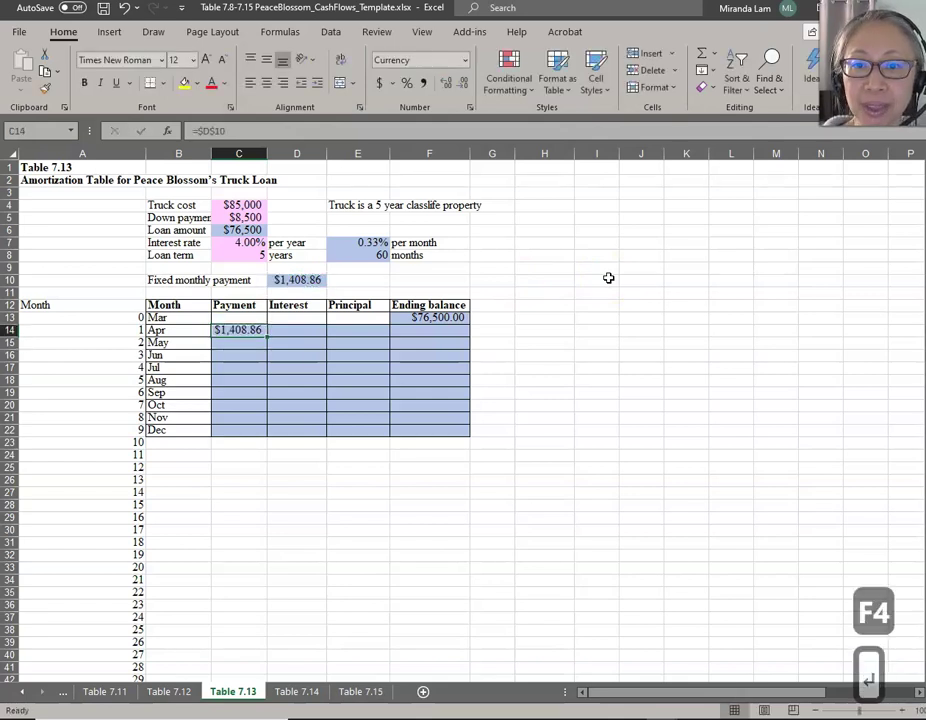
Calculate the April interest in D14 from the previous ending balance and the locked monthly rate with =F13*$E$7
{"action": "key", "text": "Up"}
{"action": "key", "text": "Right"}
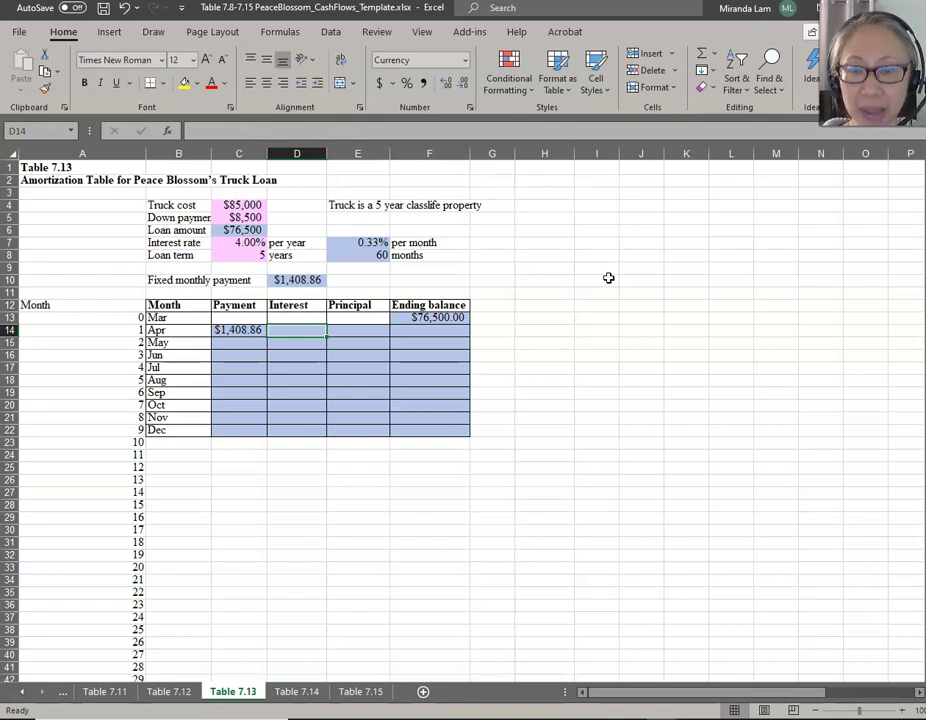
{"action": "type", "text": "="}
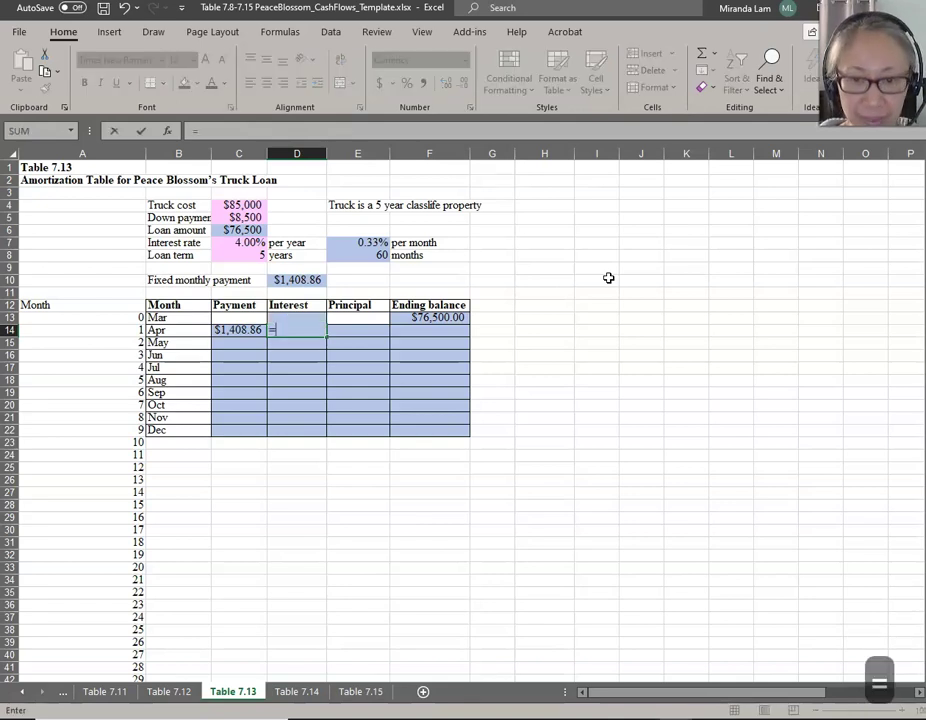
{"action": "left_click", "coordinate": [456, 318]}
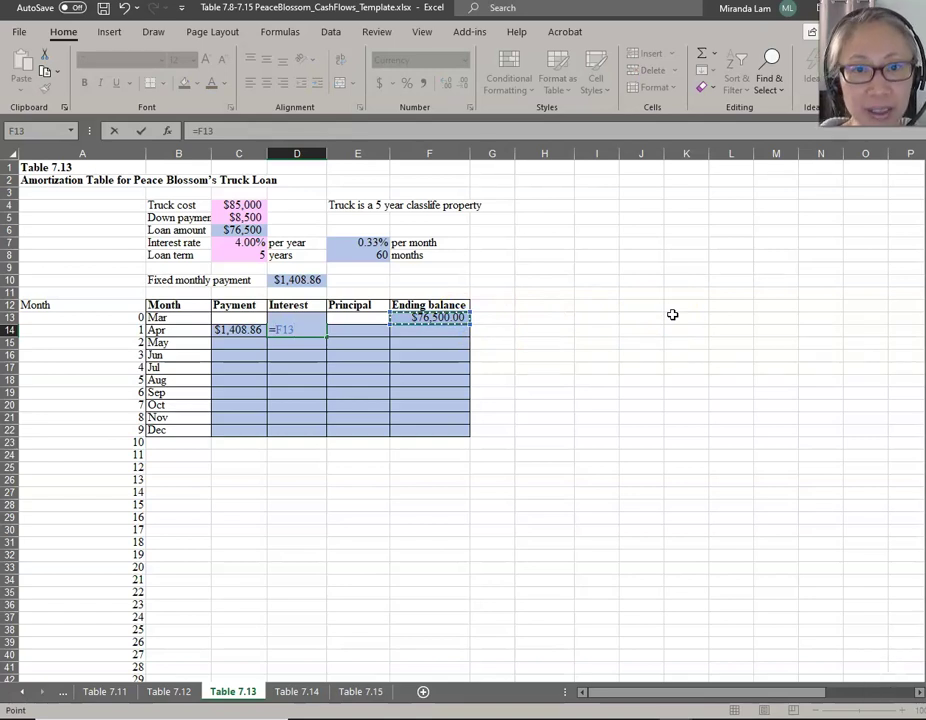
{"action": "type", "text": "*"}
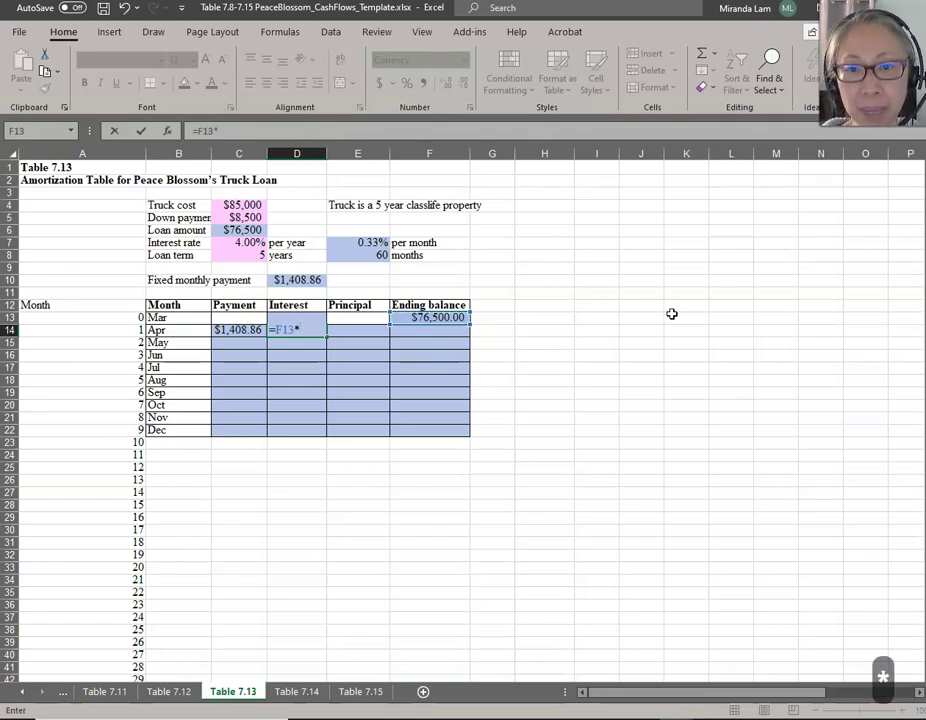
{"action": "left_click", "coordinate": [363, 240]}
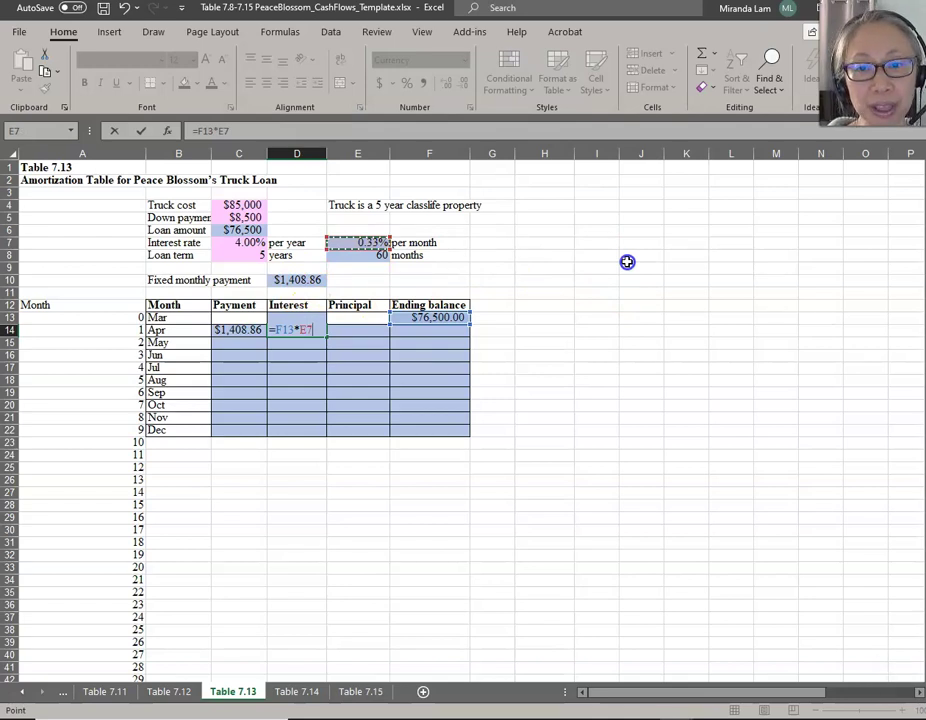
{"action": "key", "text": "F4"}
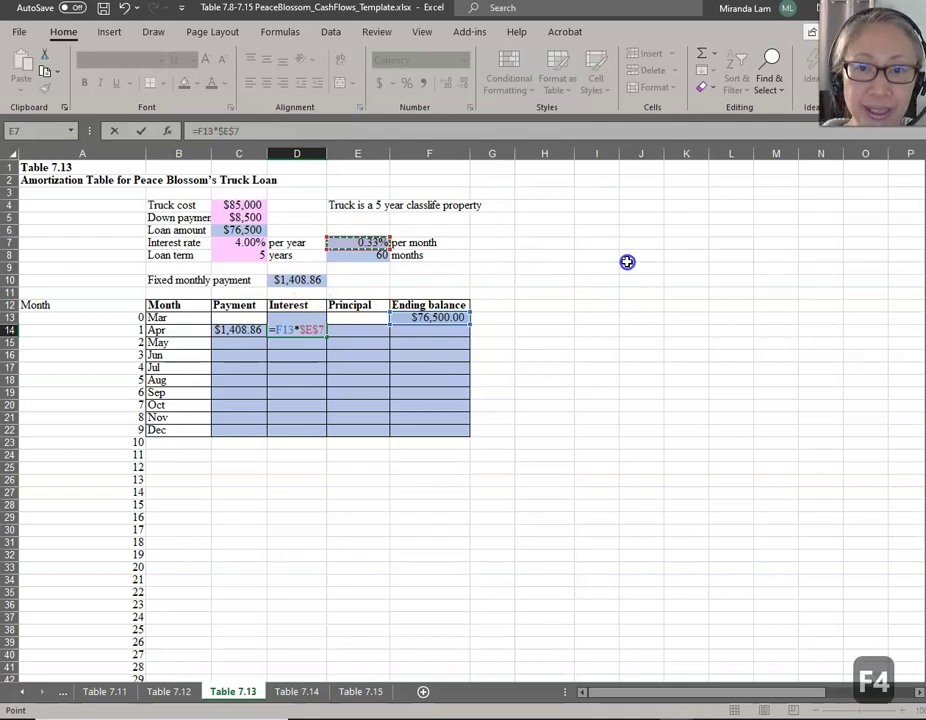
{"action": "key", "text": "Return"}
Calculate the April principal in E14 as payment minus interest with the formula =C14-D14
{"action": "key", "text": "Up"}
{"action": "key", "text": "Right"}
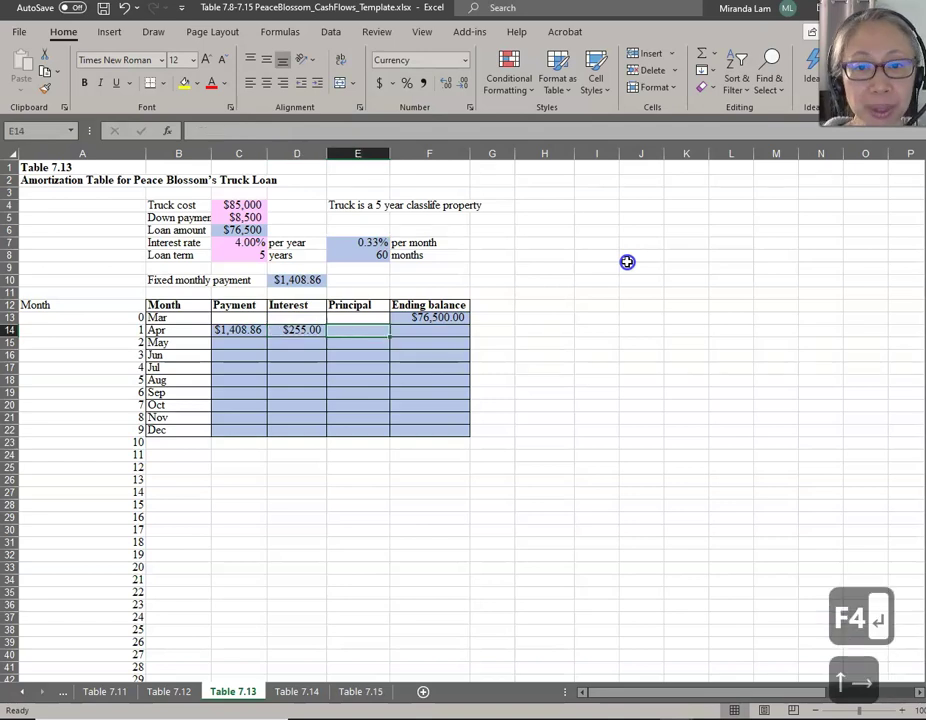
{"action": "type", "text": "="}
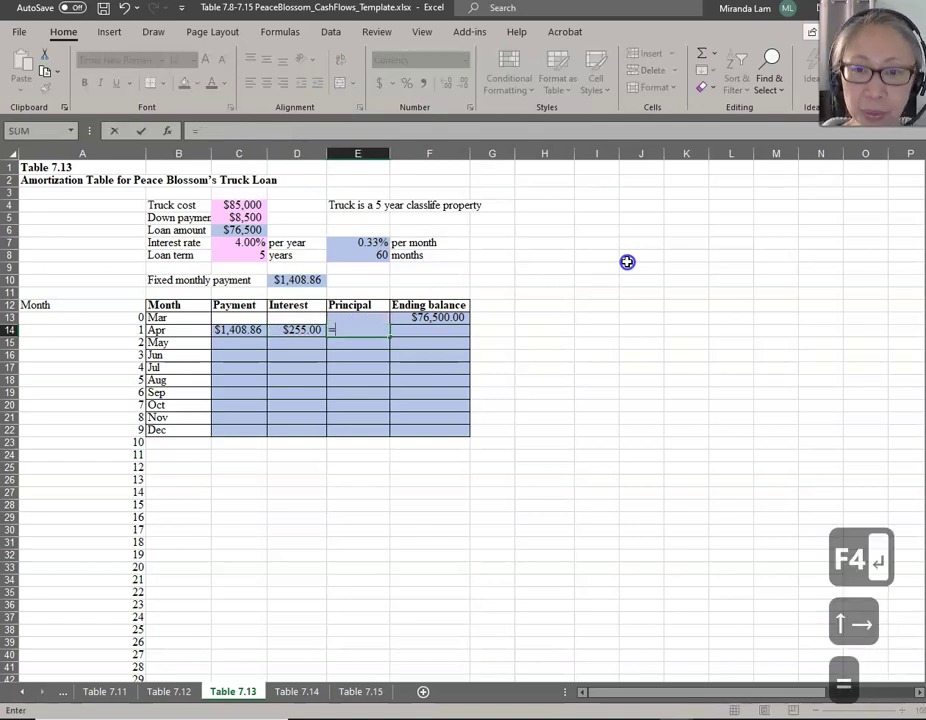
{"action": "left_click", "coordinate": [232, 332]}
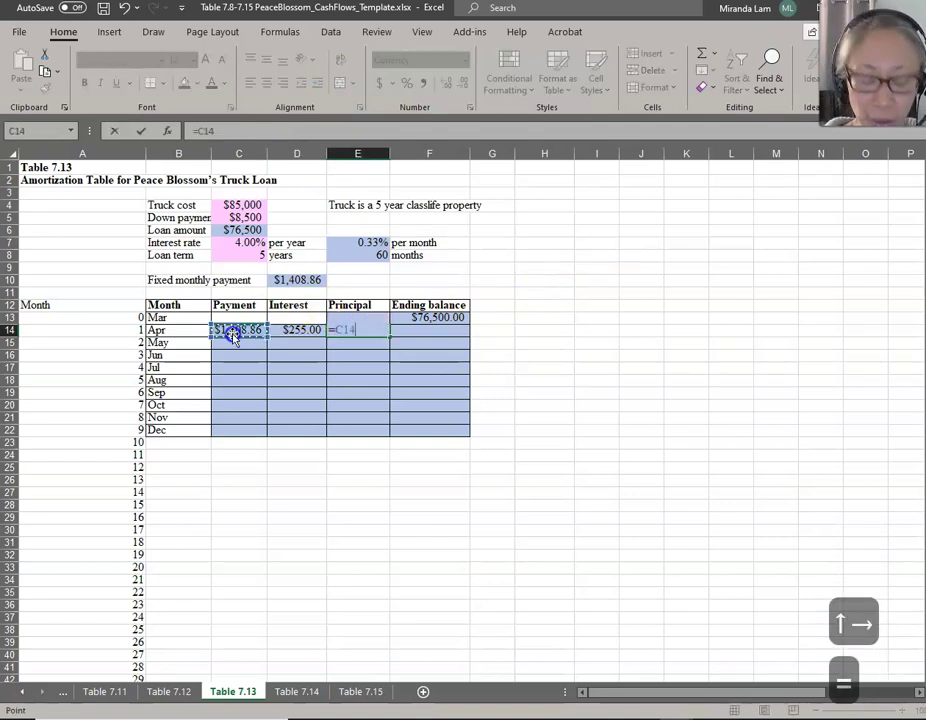
{"action": "type", "text": "-"}
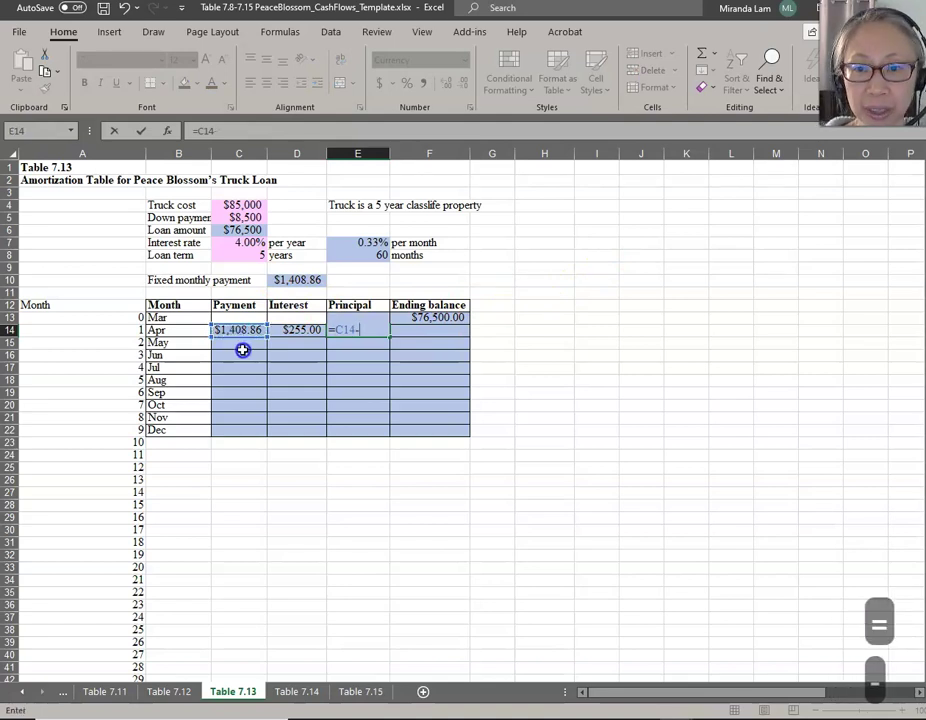
{"action": "left_click", "coordinate": [296, 332]}
{"action": "key", "text": "Return"}
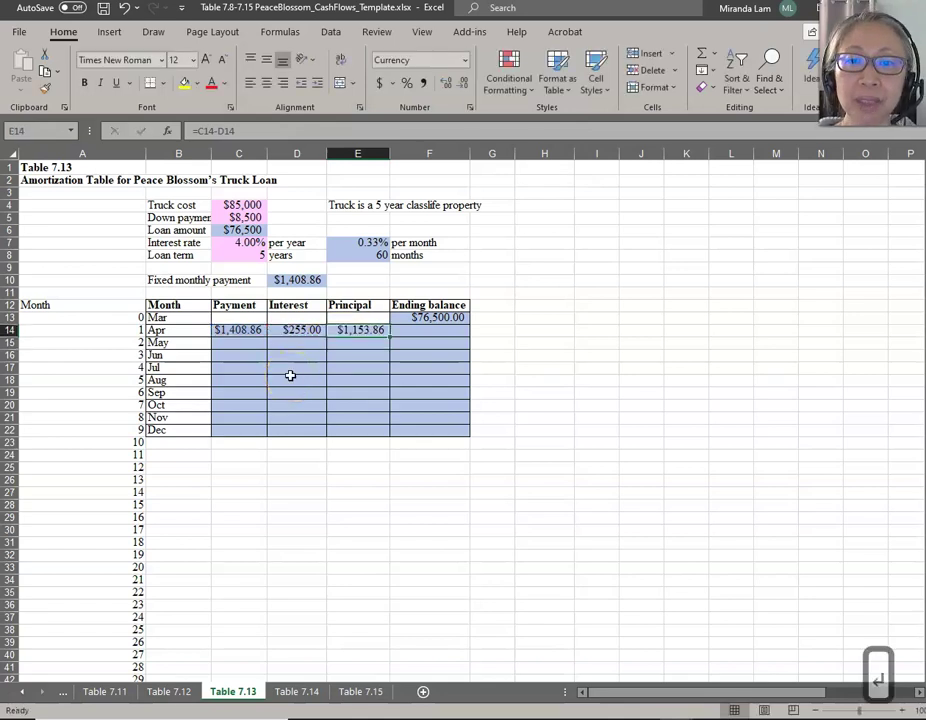
Calculate the April ending balance in F14 by subtracting the principal from the previous balance with =F13-E14
{"action": "left_click", "coordinate": [420, 331]}
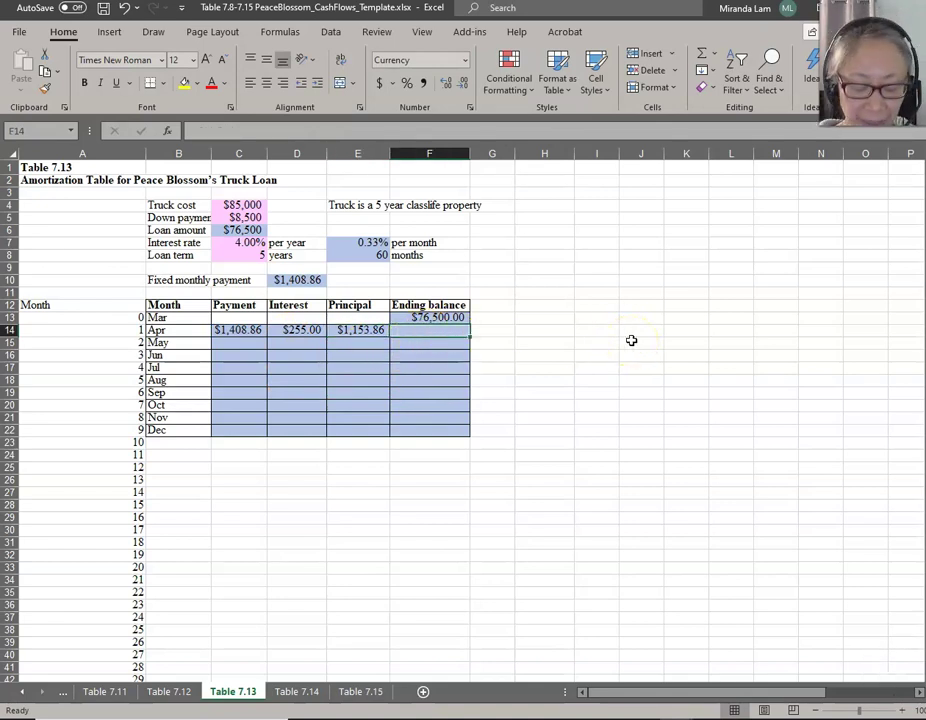
{"action": "type", "text": "="}
{"action": "key", "text": "Up"}
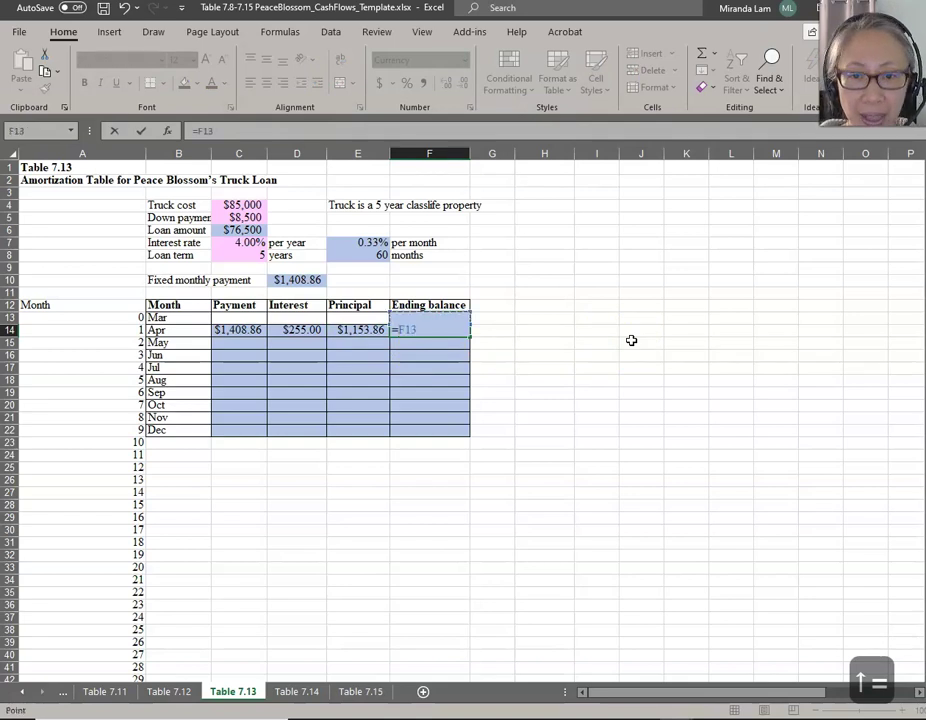
{"action": "type", "text": "-"}
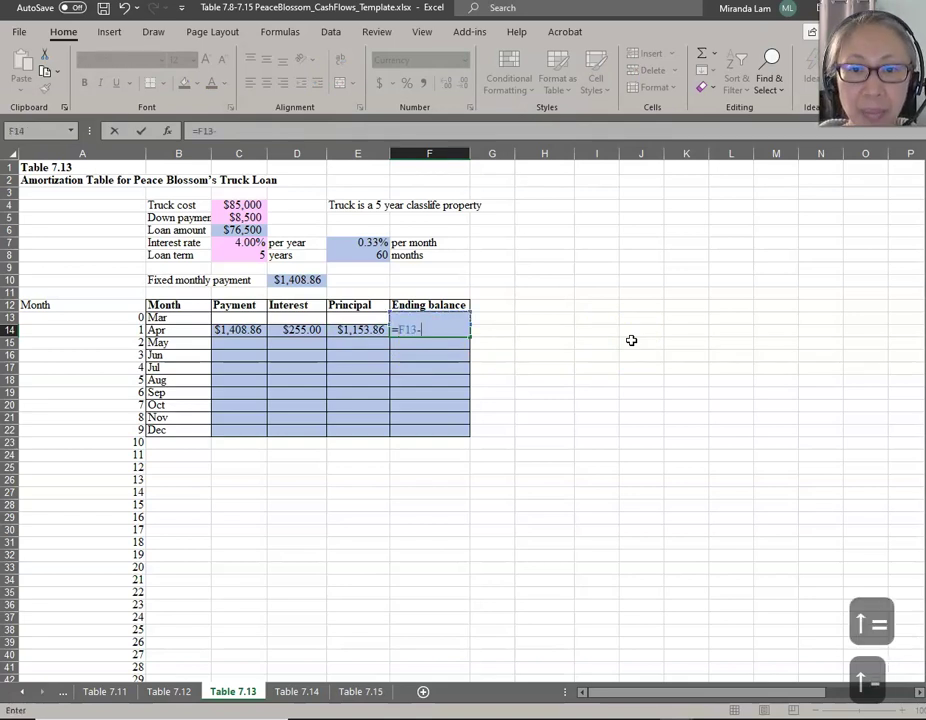
{"action": "left_click", "coordinate": [345, 330]}
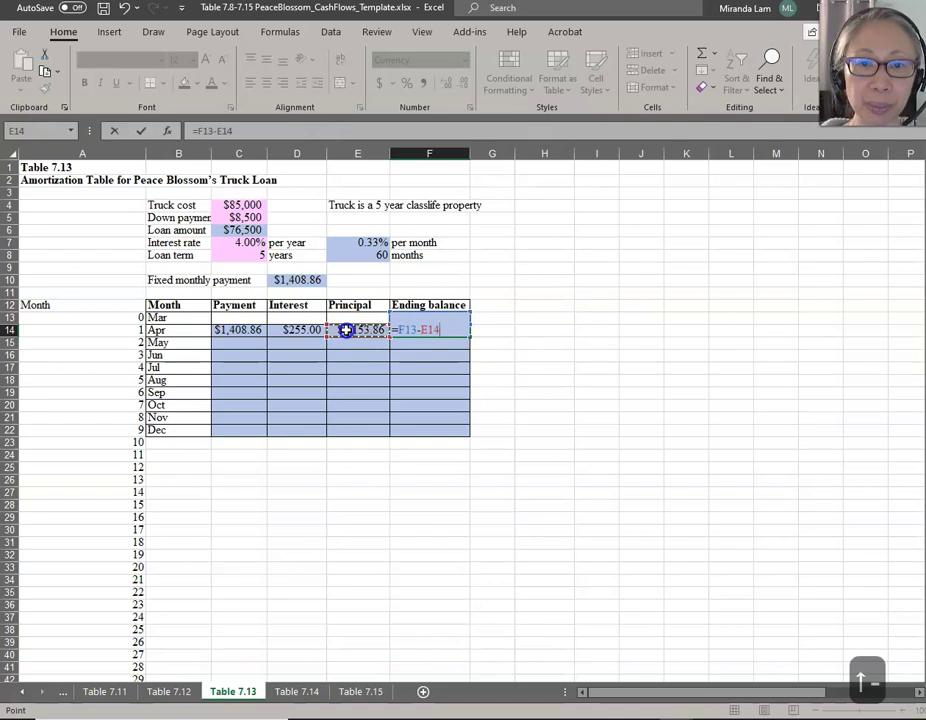
{"action": "key", "text": "Return"}
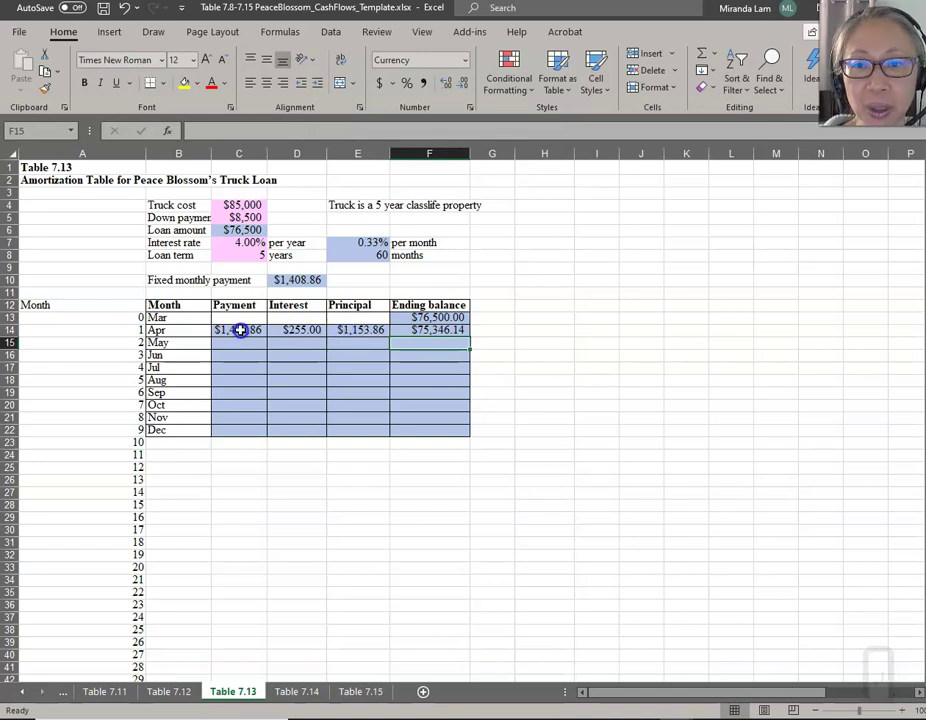
Copy the April formulas in C14:F14 down through row 73 to cover all 60 months of the loan
{"action": "left_click_drag", "start_coordinate": [240, 329], "coordinate": [429, 334]}
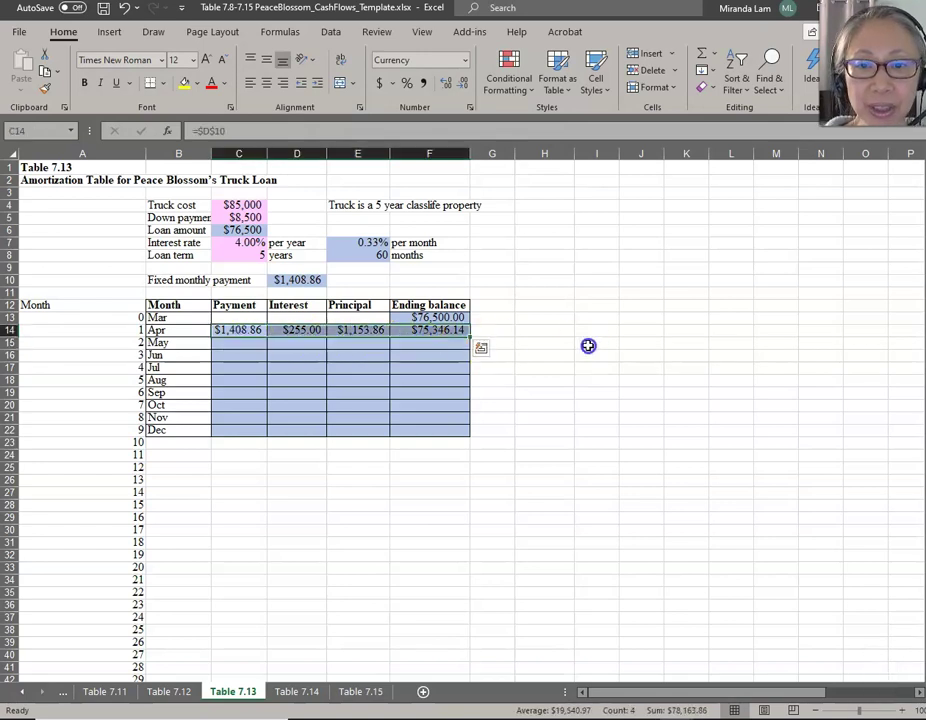
{"action": "key", "text": "ctrl+c"}
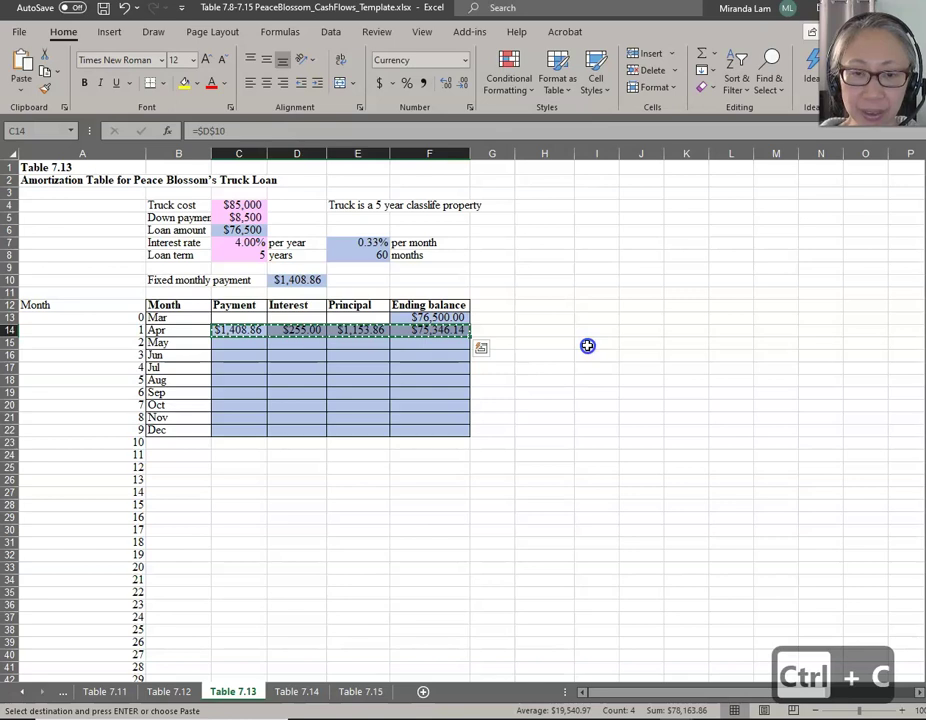
{"action": "key", "text": "shift+Down"}
{"action": "key", "text": "shift+Down"}
{"action": "key", "text": "shift+Down"}
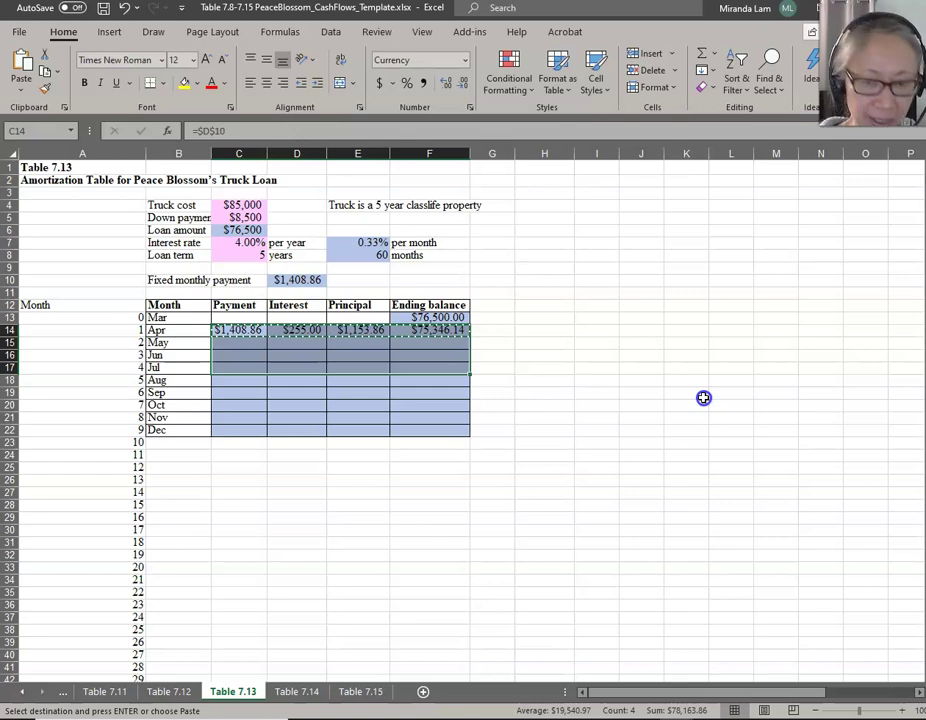
{"action": "key", "text": "shift+Page_Down"}
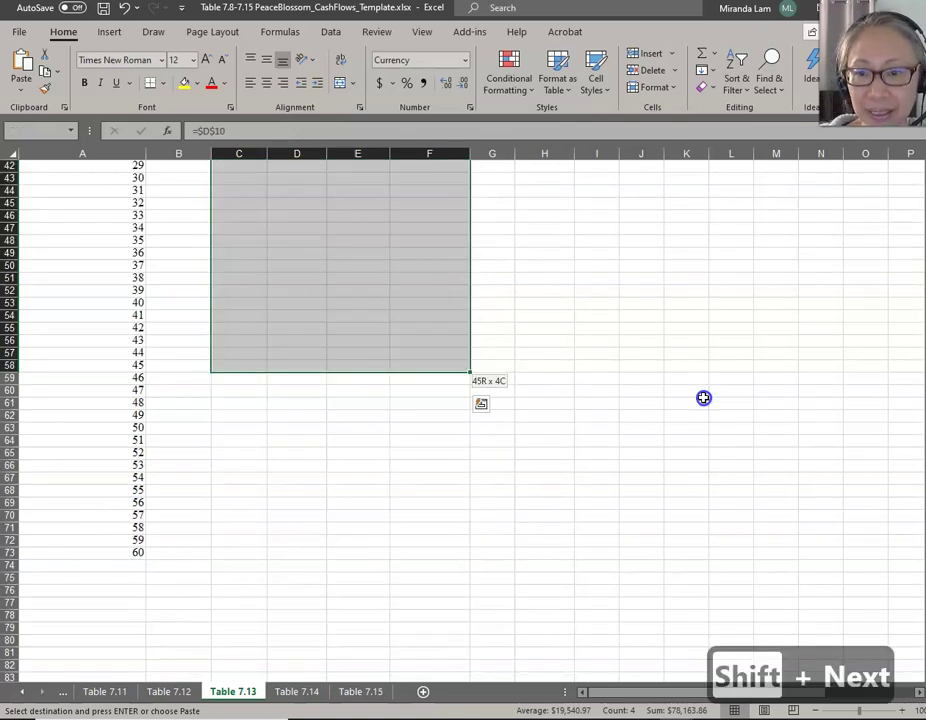
{"action": "key", "text": "shift+Down"}
{"action": "key", "text": "shift+Down"}
{"action": "key", "text": "shift+Down"}
{"action": "key", "text": "shift+Down"}
{"action": "key", "text": "shift+Down"}
{"action": "key", "text": "shift+Down"}
{"action": "key", "text": "shift+Down"}
{"action": "key", "text": "shift+Down"}
{"action": "key", "text": "shift+Down"}
{"action": "key", "text": "shift+Down"}
{"action": "key", "text": "shift+Down"}
{"action": "key", "text": "shift+Down"}
{"action": "key", "text": "shift+Down"}
{"action": "key", "text": "shift+Down"}
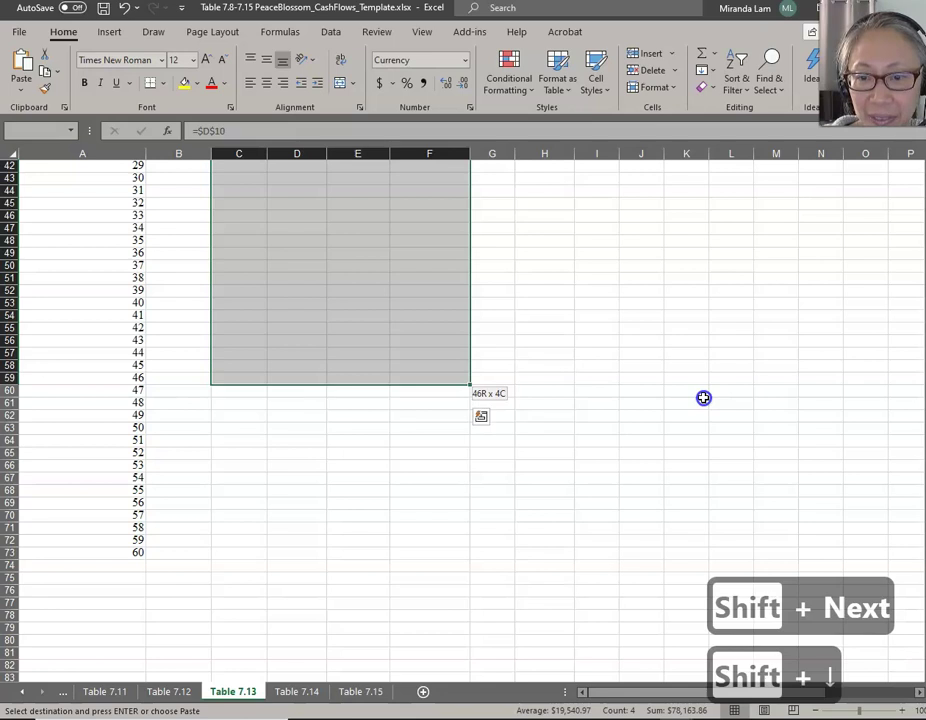
{"action": "key", "text": "shift+Down"}
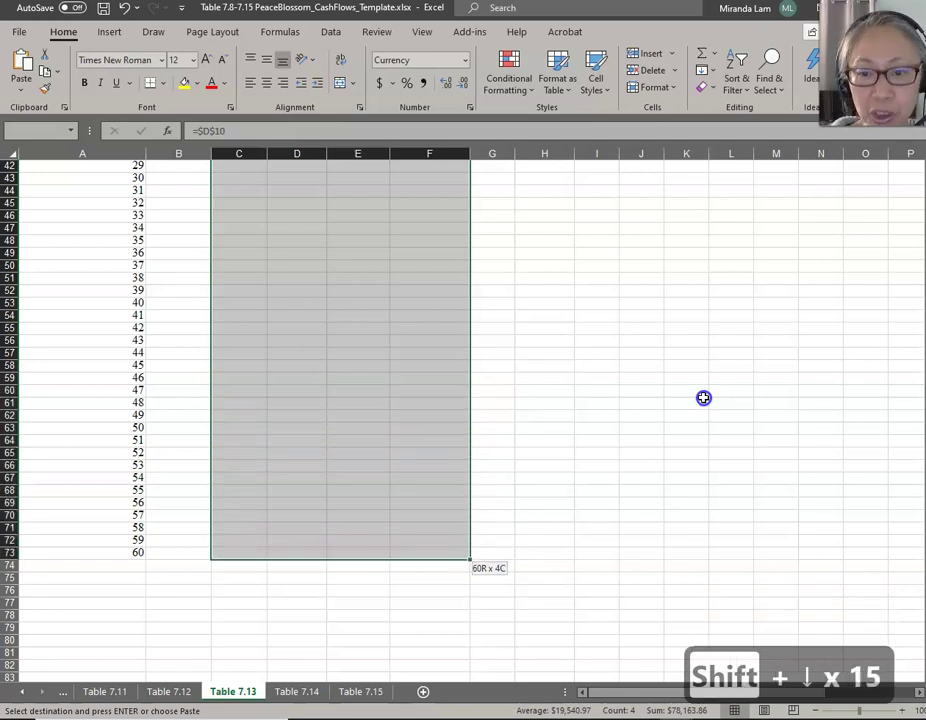
{"action": "key", "text": "ctrl+v"}
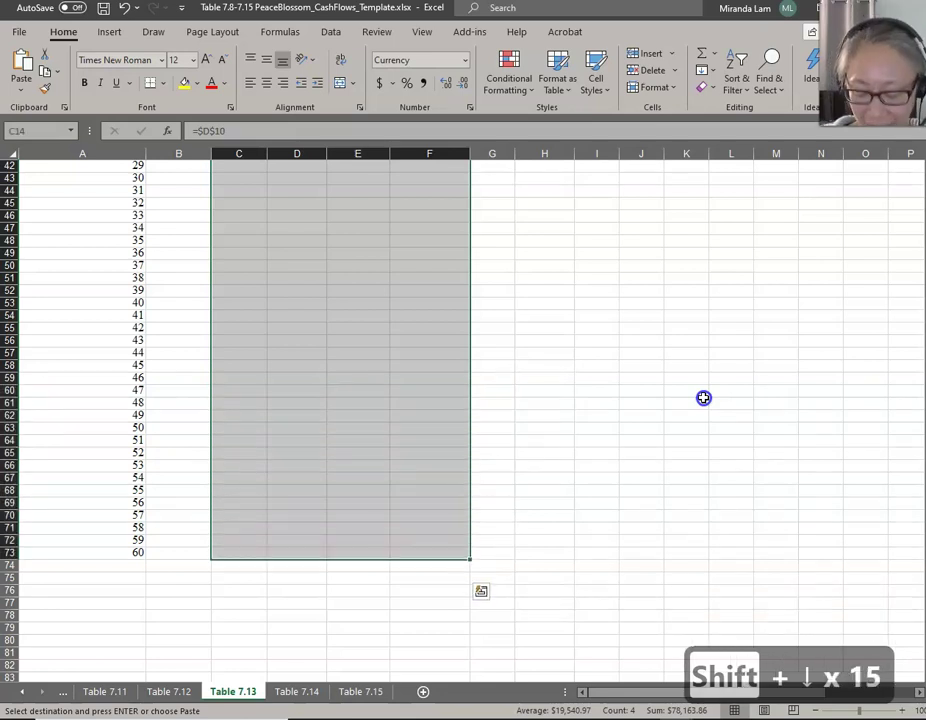
{"action": "key", "text": "ctrl+v"}
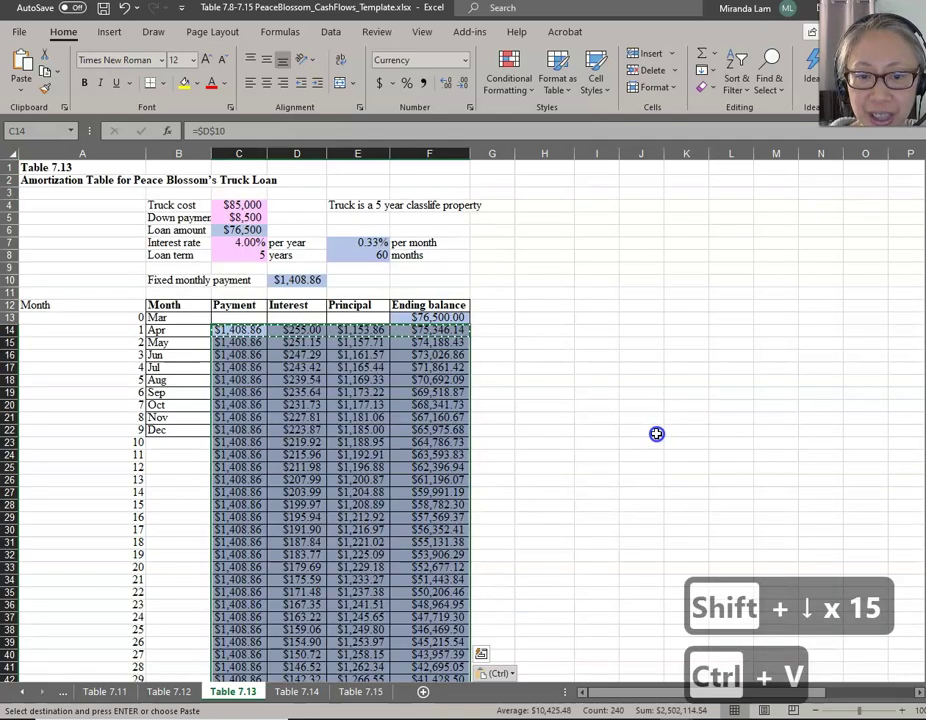
Clear the copy marquee and check the ending balance for month 60 in the last row of the table
{"action": "left_click", "coordinate": [435, 405]}
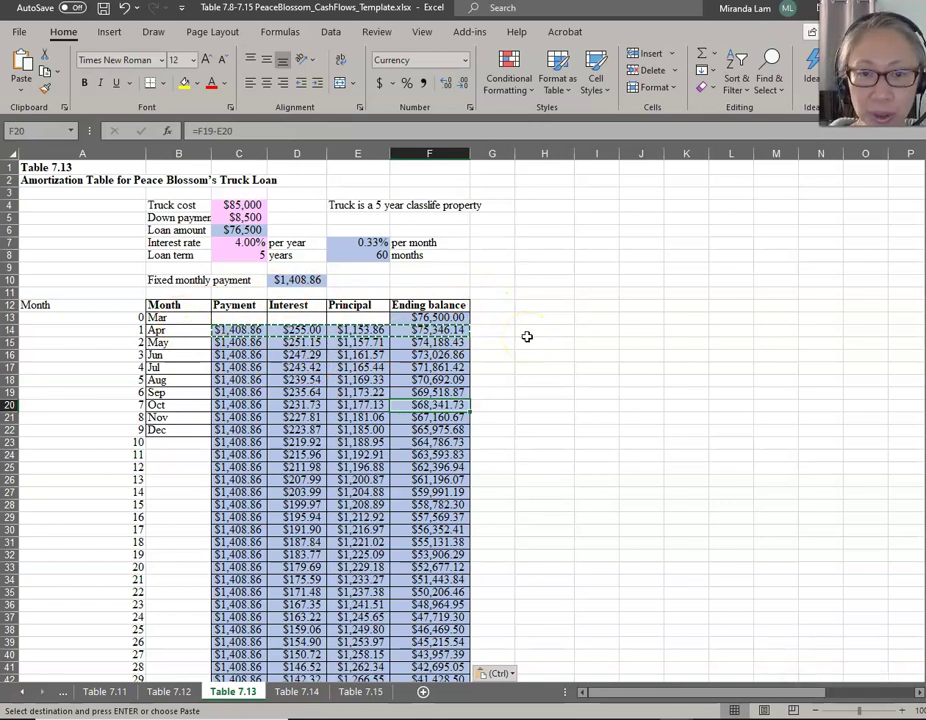
{"action": "key", "text": "Escape"}
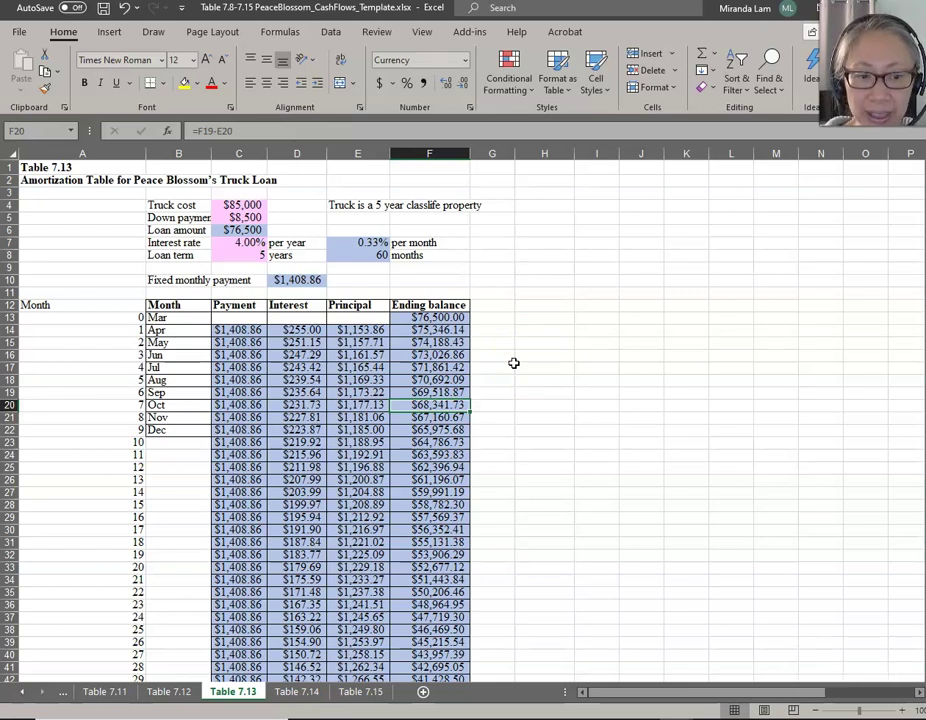
{"action": "key", "text": "ctrl+Down"}
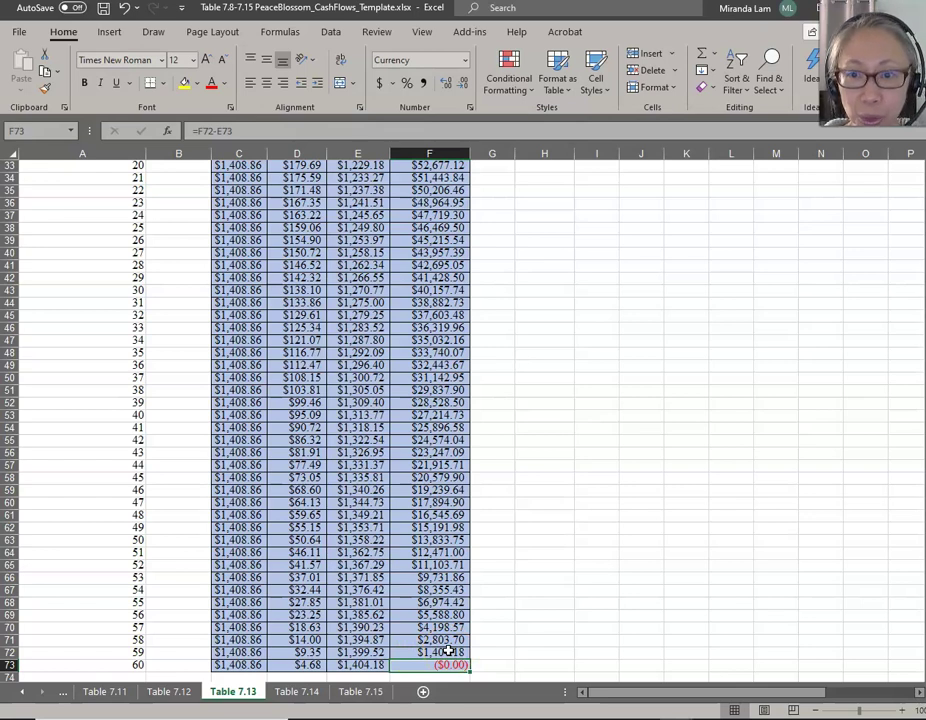
In Table 7.14, link January total projected cash receipts in B7 to Table 7.12 total cash receipts with ='Table 7.12'!B9
{"action": "key", "text": "ctrl+Home"}
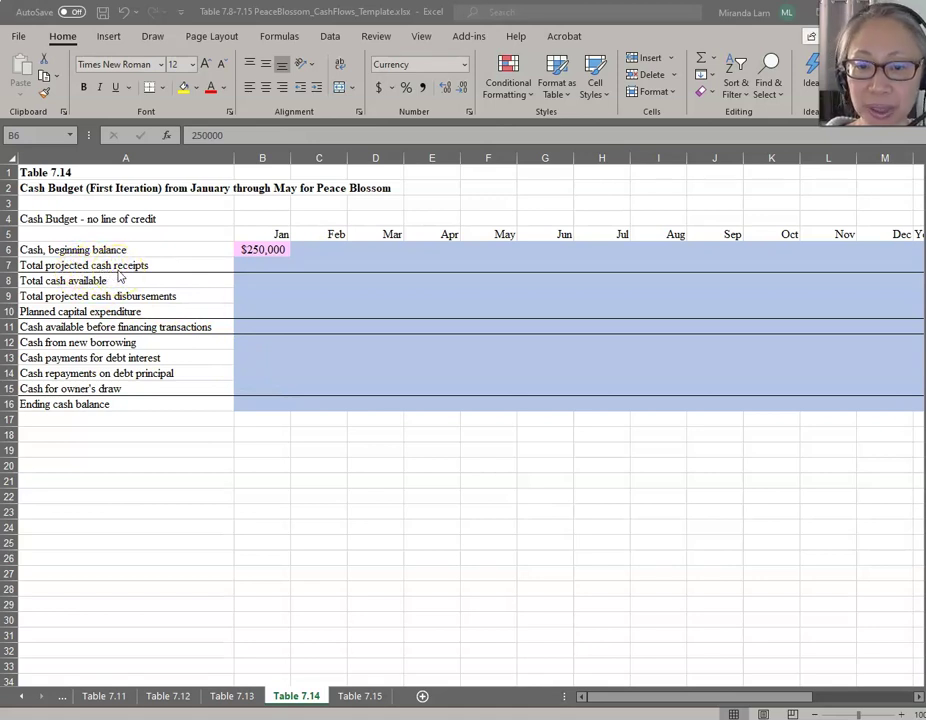
{"action": "left_click", "coordinate": [265, 268]}
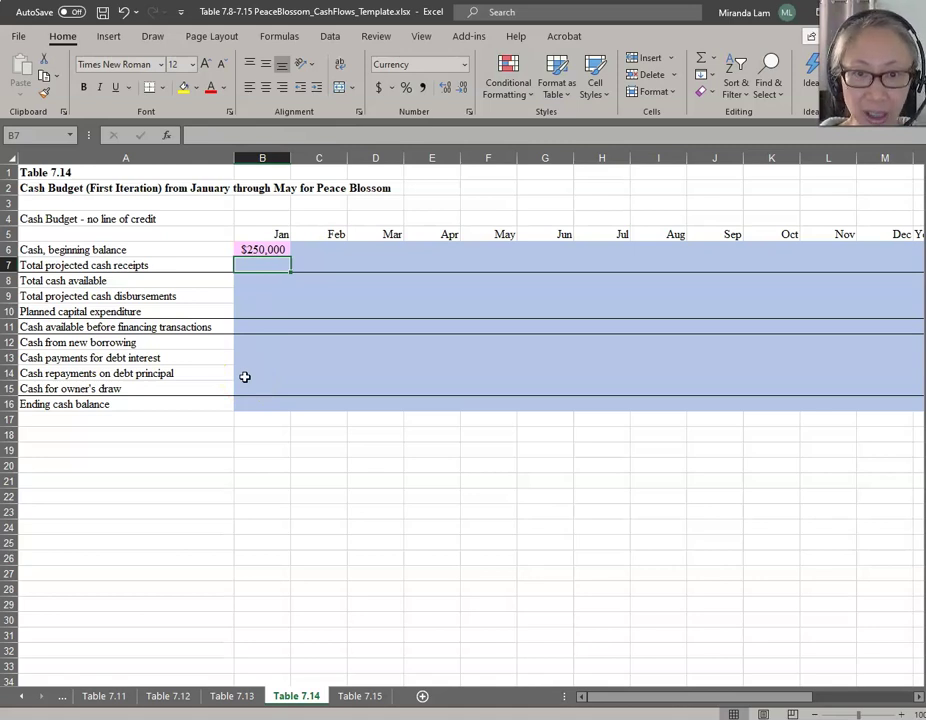
{"action": "type", "text": "="}
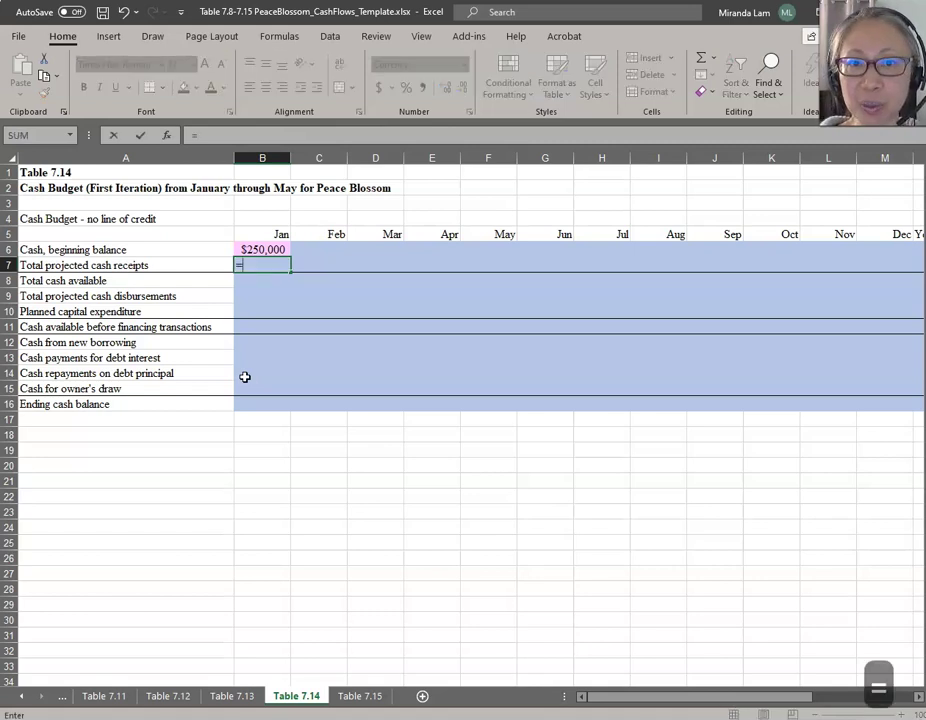
{"action": "left_click", "coordinate": [170, 695]}
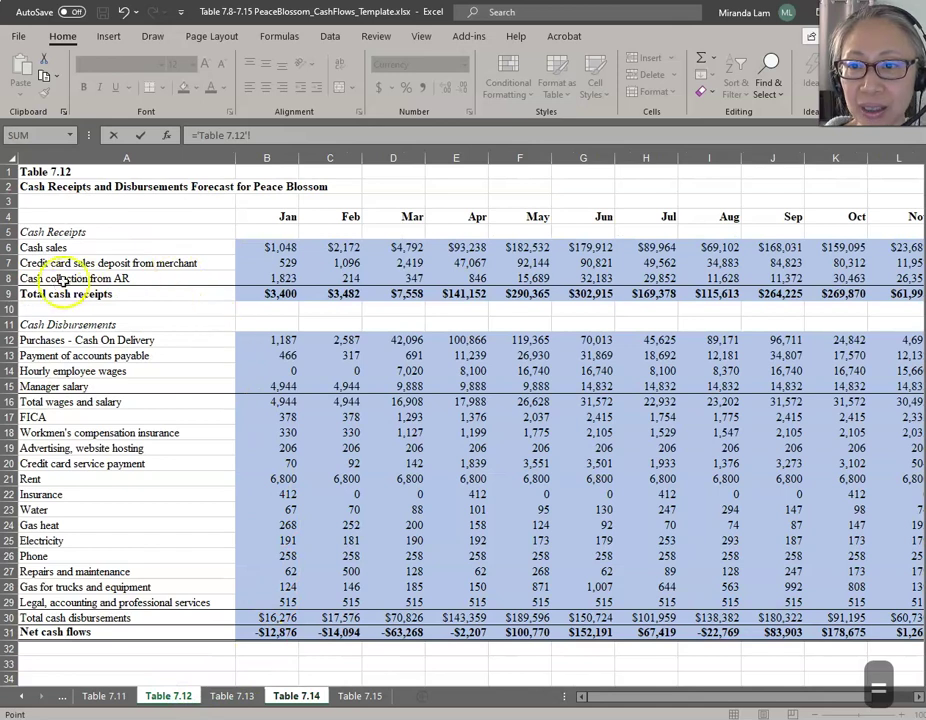
{"action": "left_click", "coordinate": [268, 293]}
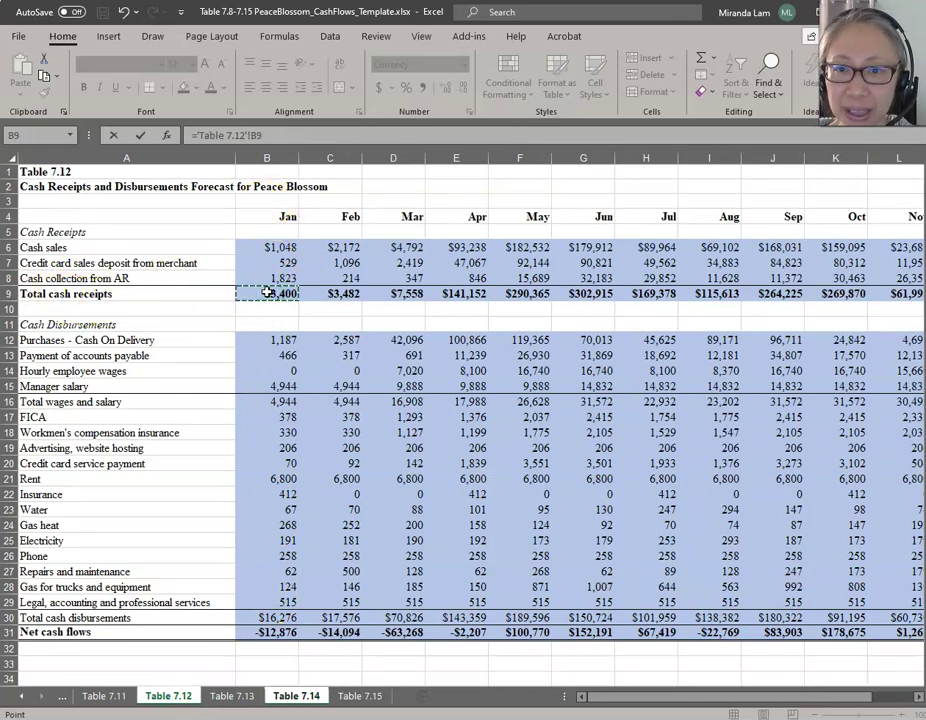
{"action": "key", "text": "Return"}
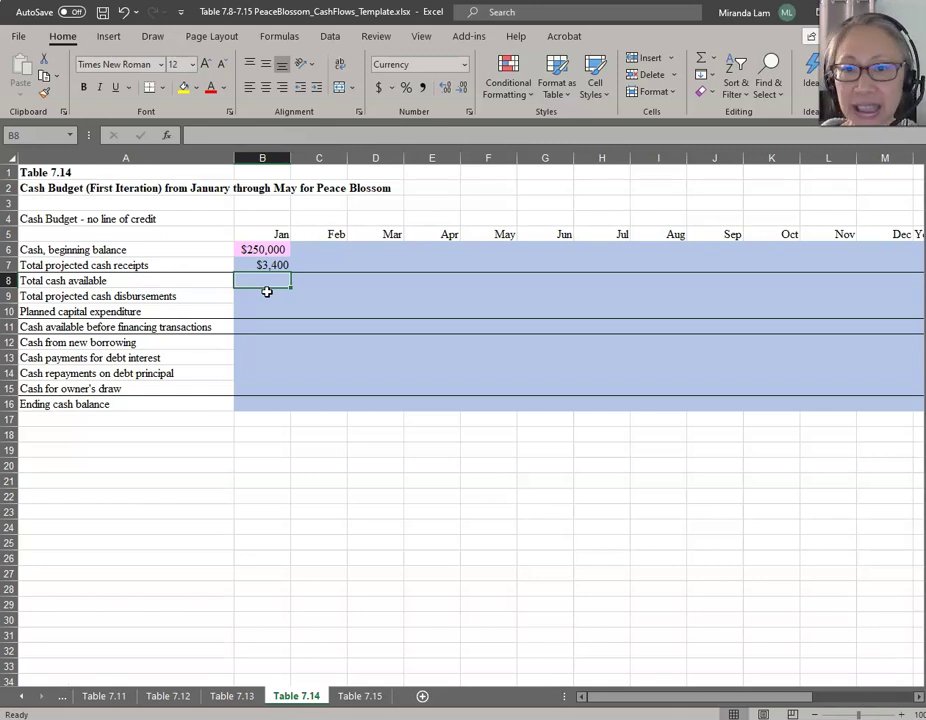
{"action": "key", "text": "Up"}
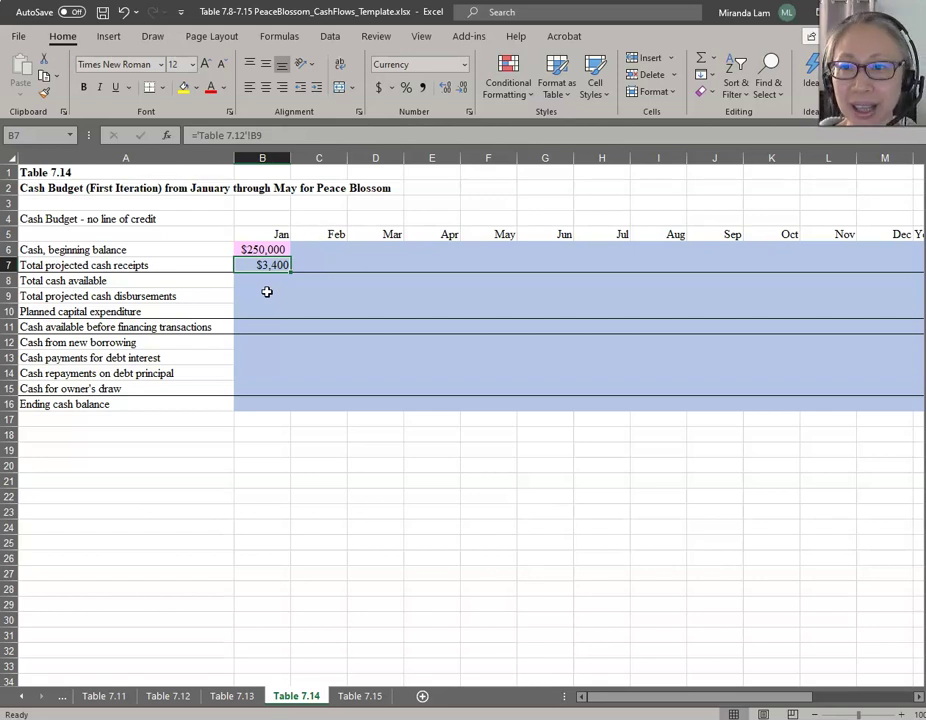
Calculate January total cash available in B8 as beginning balance plus projected receipts with =B6+B7
{"action": "key", "text": "Return"}
{"action": "type", "text": "="}
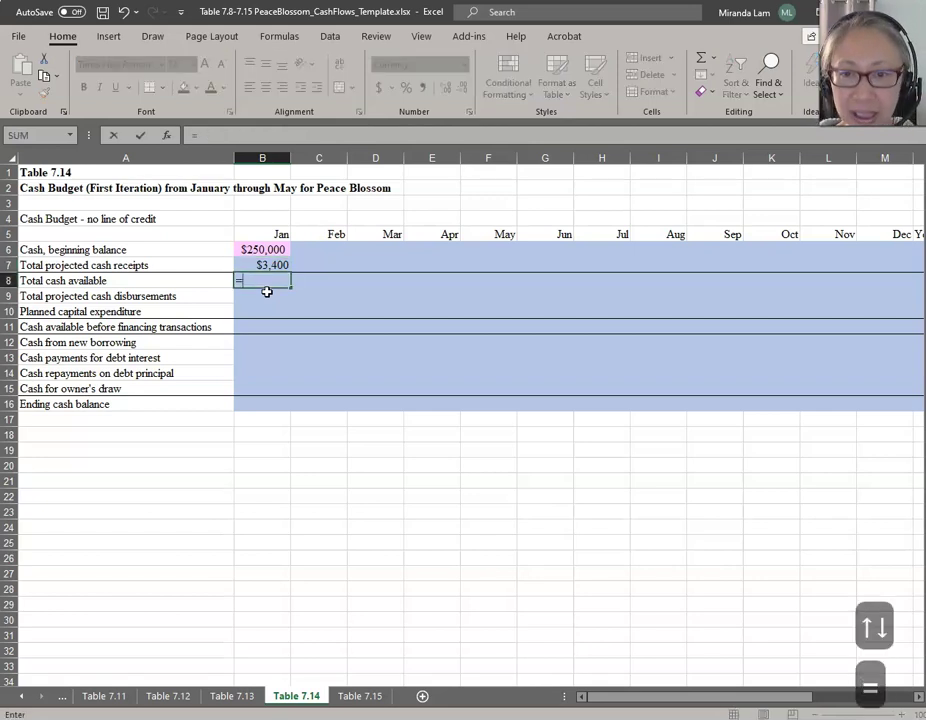
{"action": "key", "text": "Up"}
{"action": "key", "text": "Up"}
{"action": "type", "text": "+"}
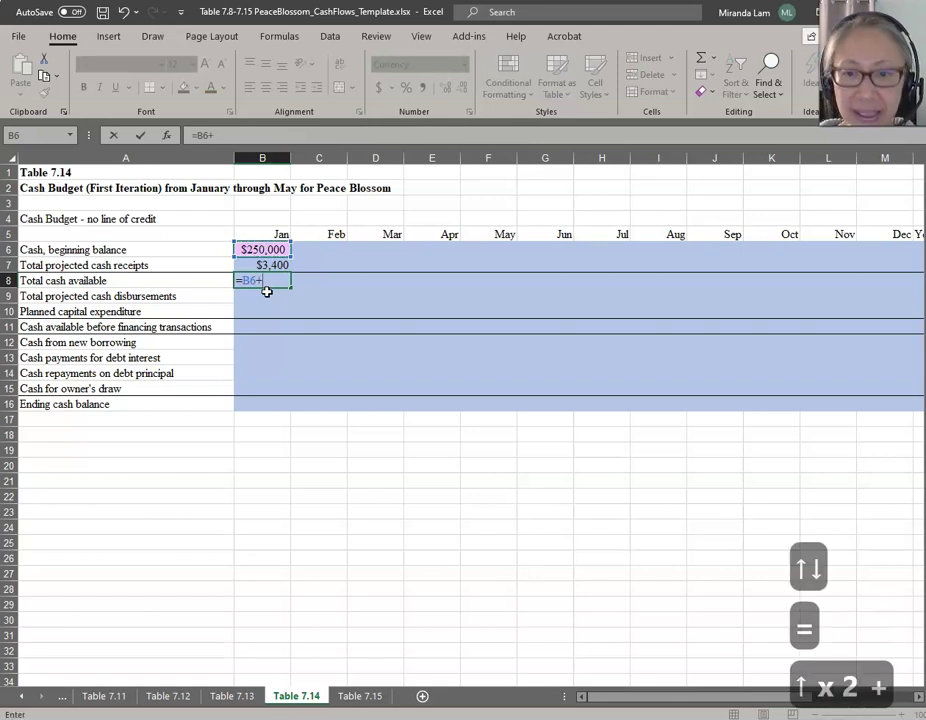
{"action": "key", "text": "Up"}
{"action": "key", "text": "Return"}
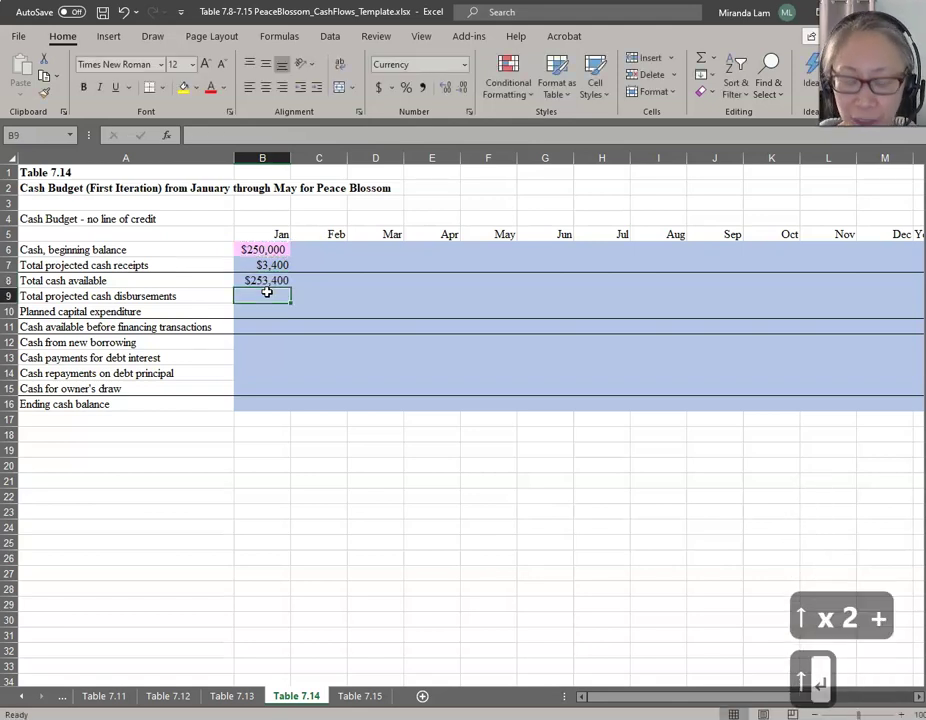
Link January total projected cash disbursements in B9 to the Table 7.12 total cash disbursements with ='Table 7.12'!B30
{"action": "type", "text": "="}
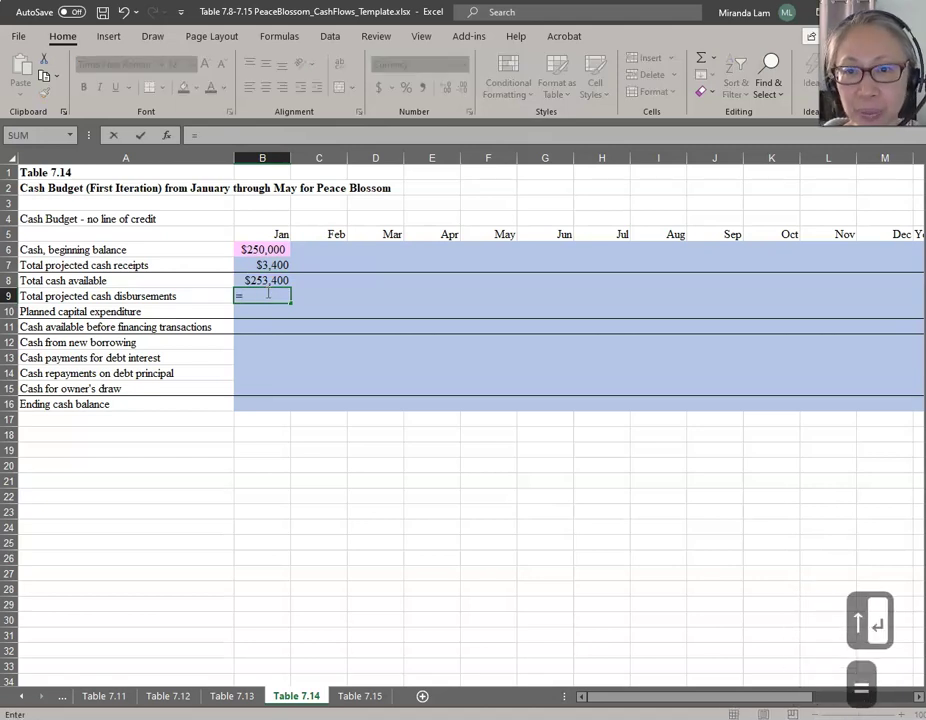
{"action": "left_click", "coordinate": [168, 696]}
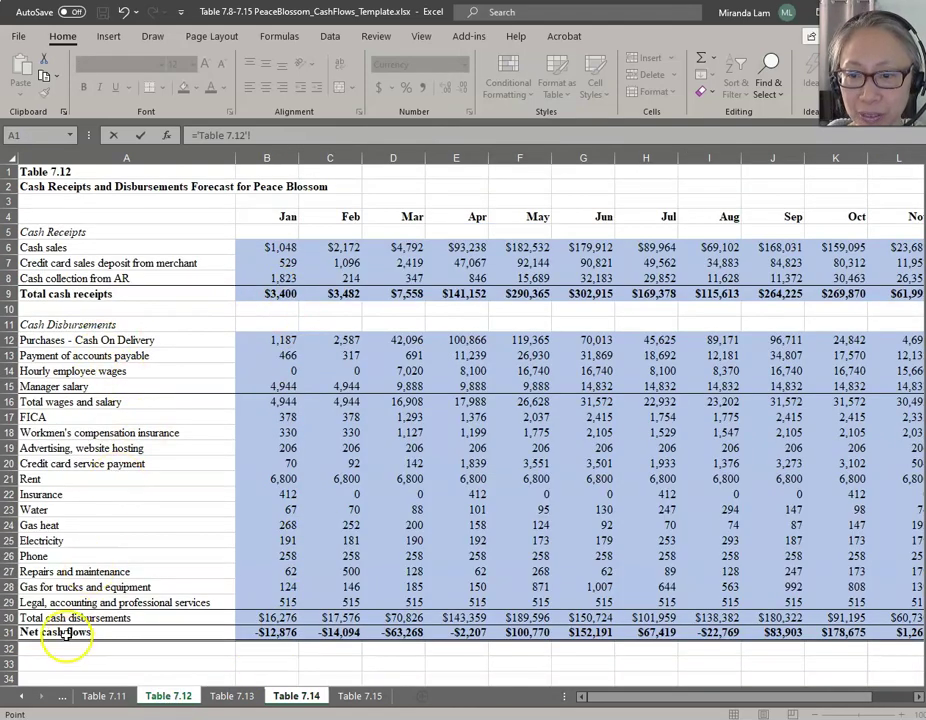
{"action": "left_click", "coordinate": [271, 618]}
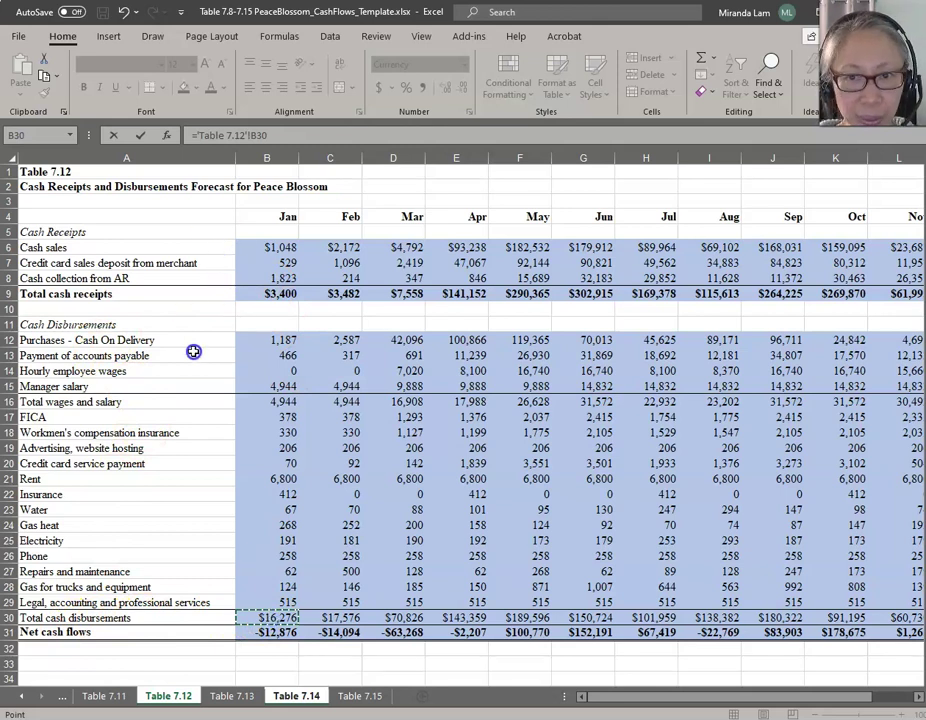
{"action": "key", "text": "Return"}
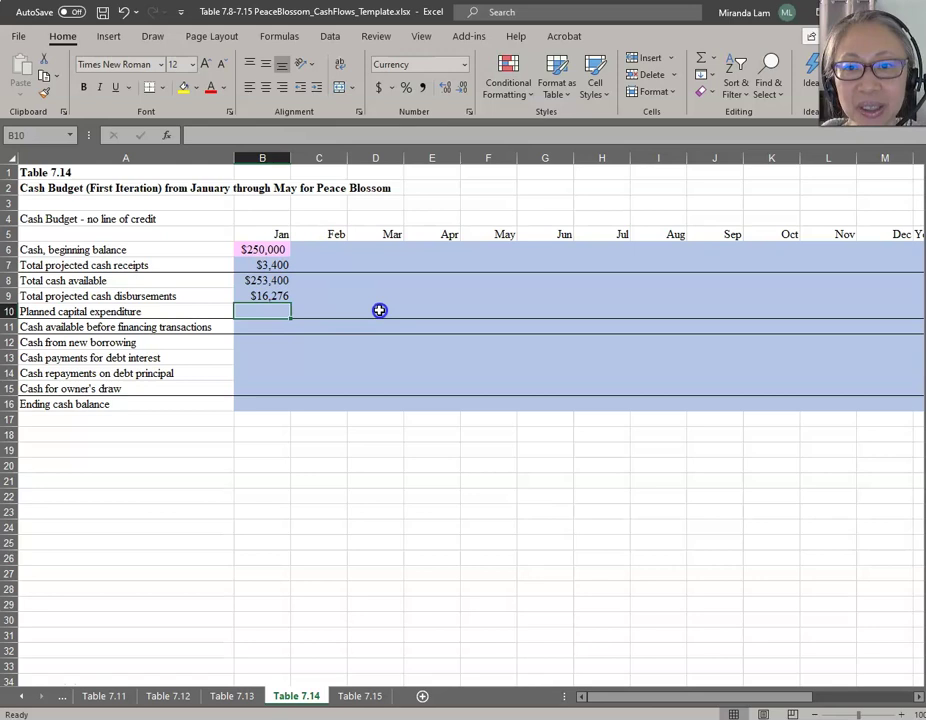
Calculate January cash available before financing transactions in B11 by subtracting disbursements and capital expenditure with =B8-B9-B10
{"action": "left_click", "coordinate": [264, 326]}
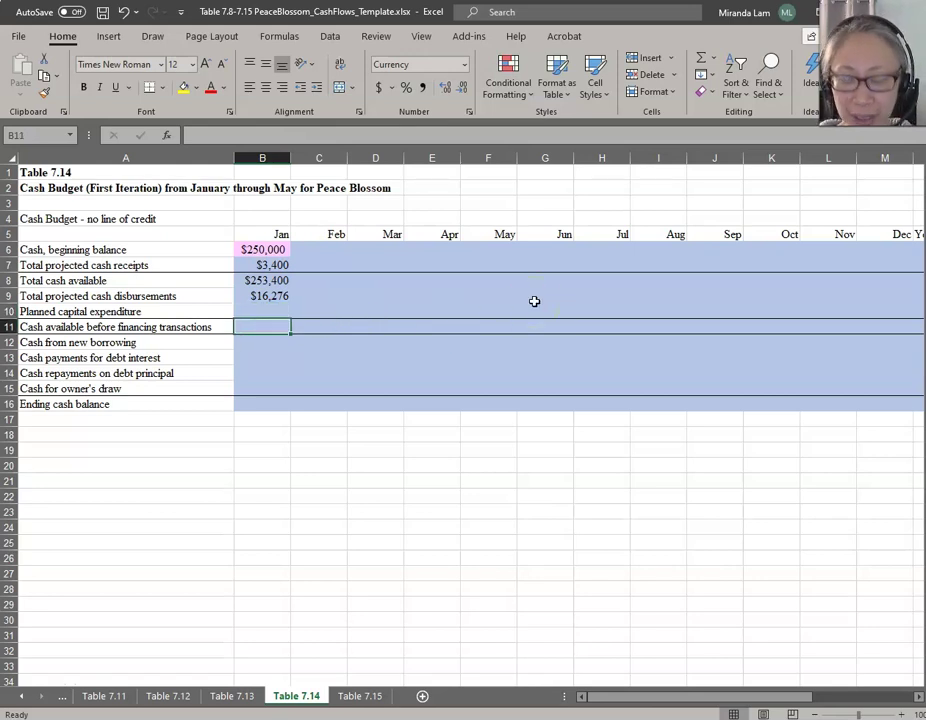
{"action": "type", "text": "="}
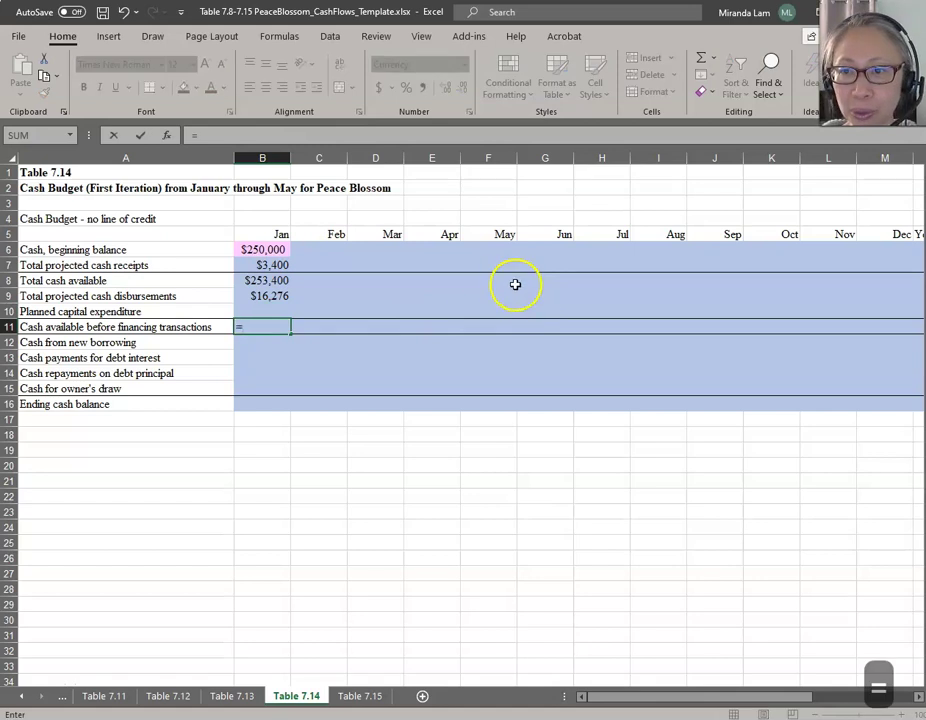
{"action": "left_click", "coordinate": [264, 284]}
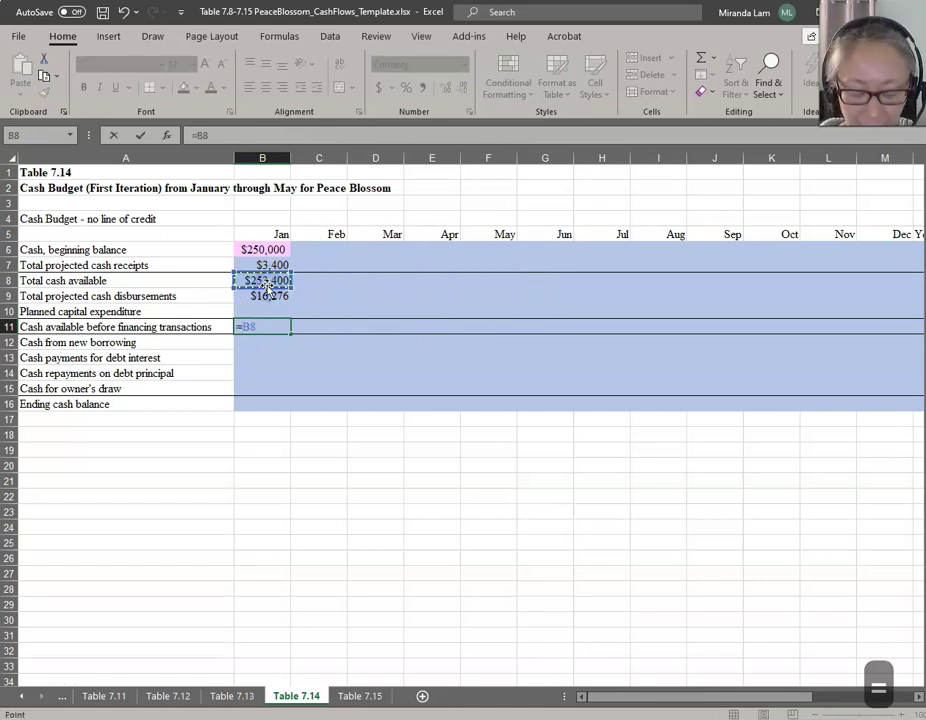
{"action": "type", "text": "-"}
{"action": "left_click", "coordinate": [260, 296]}
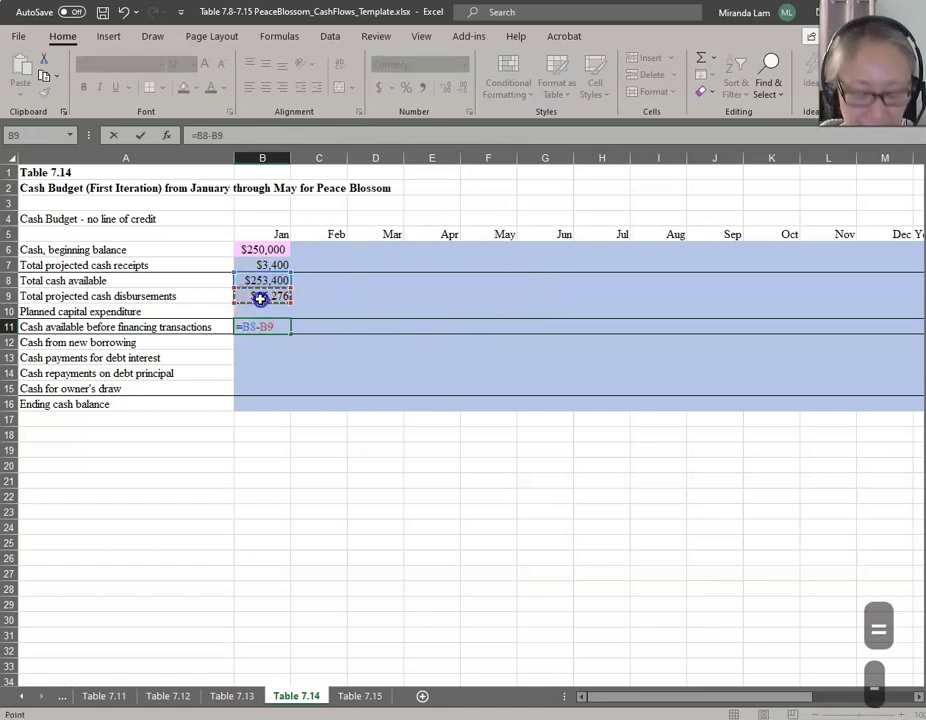
{"action": "type", "text": "-"}
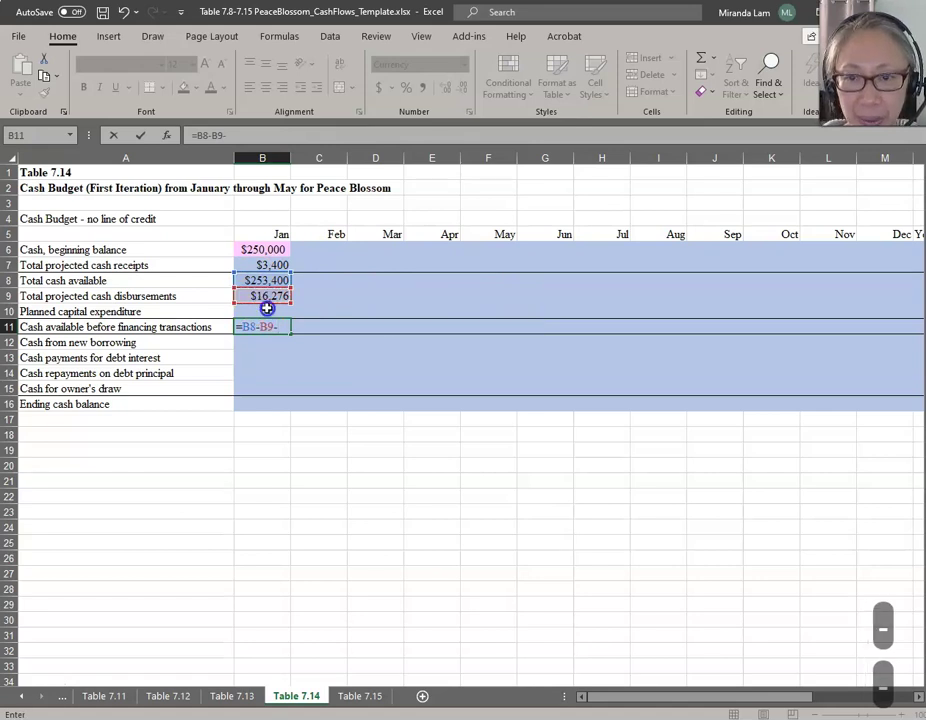
{"action": "left_click", "coordinate": [264, 311]}
{"action": "key", "text": "Return"}
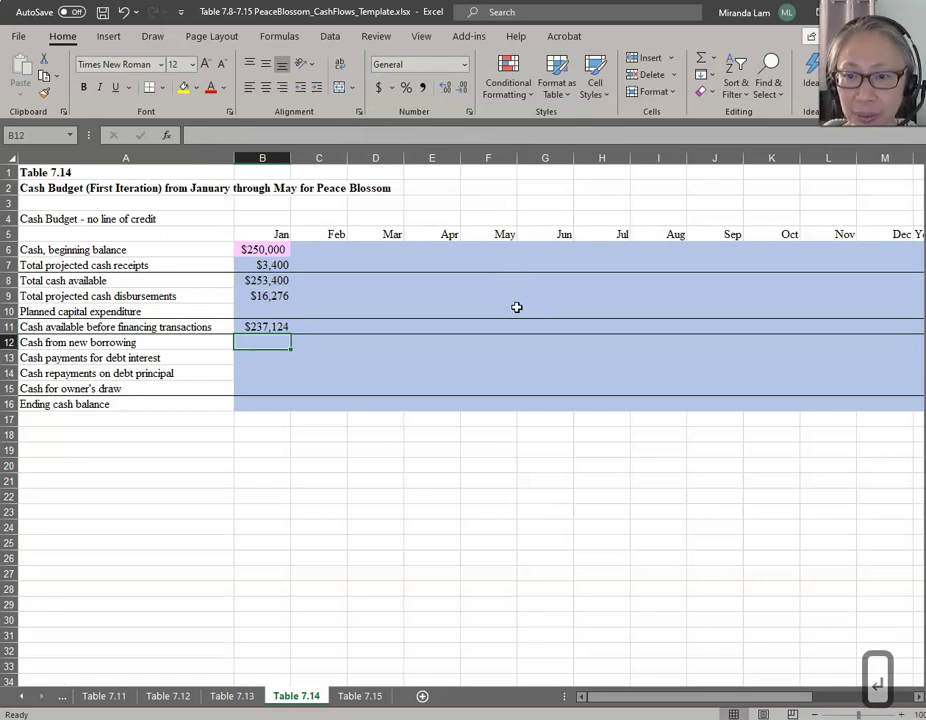
Calculate the January ending cash balance in B16 from new borrowing, debt payments and owner's draw with =B11+B12-B13-B14-B15
{"action": "key", "text": "Down"}
{"action": "key", "text": "Down"}
{"action": "key", "text": "Down"}
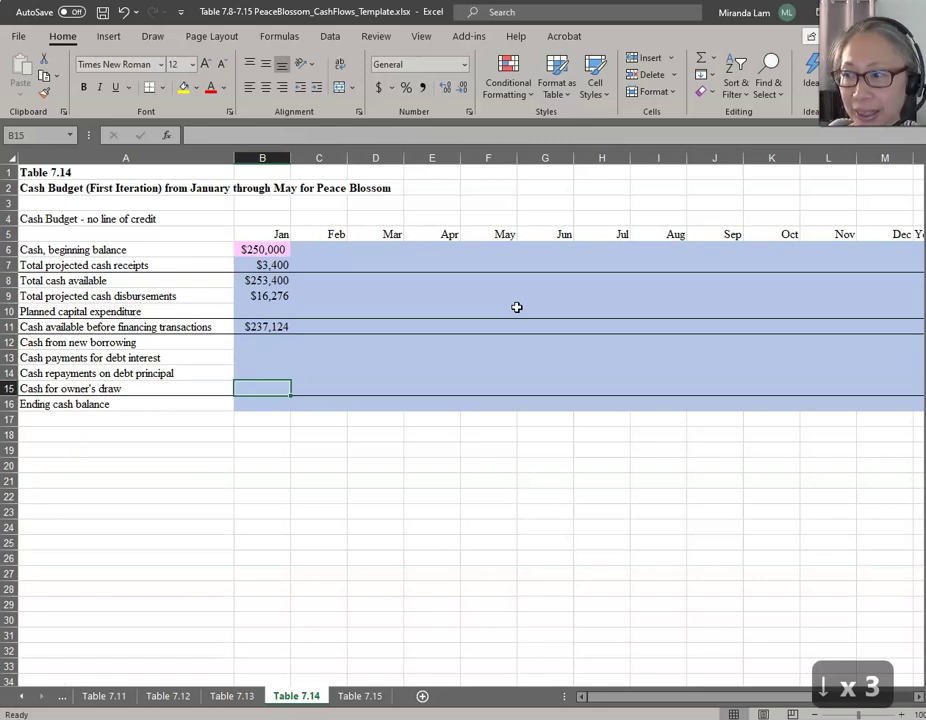
{"action": "key", "text": "Down"}
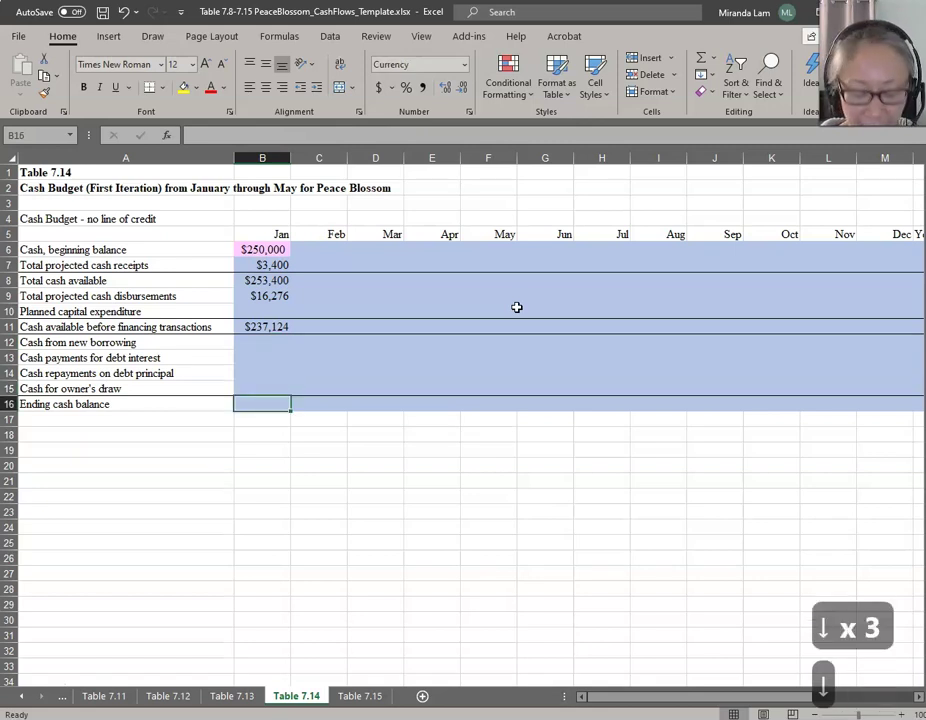
{"action": "type", "text": "="}
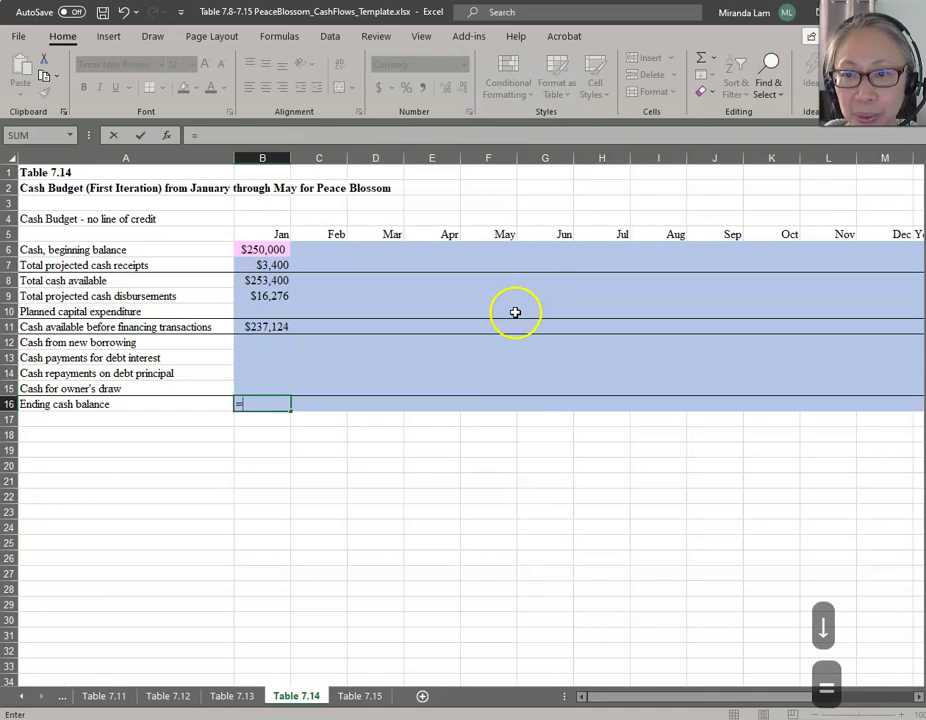
{"action": "left_click", "coordinate": [253, 326]}
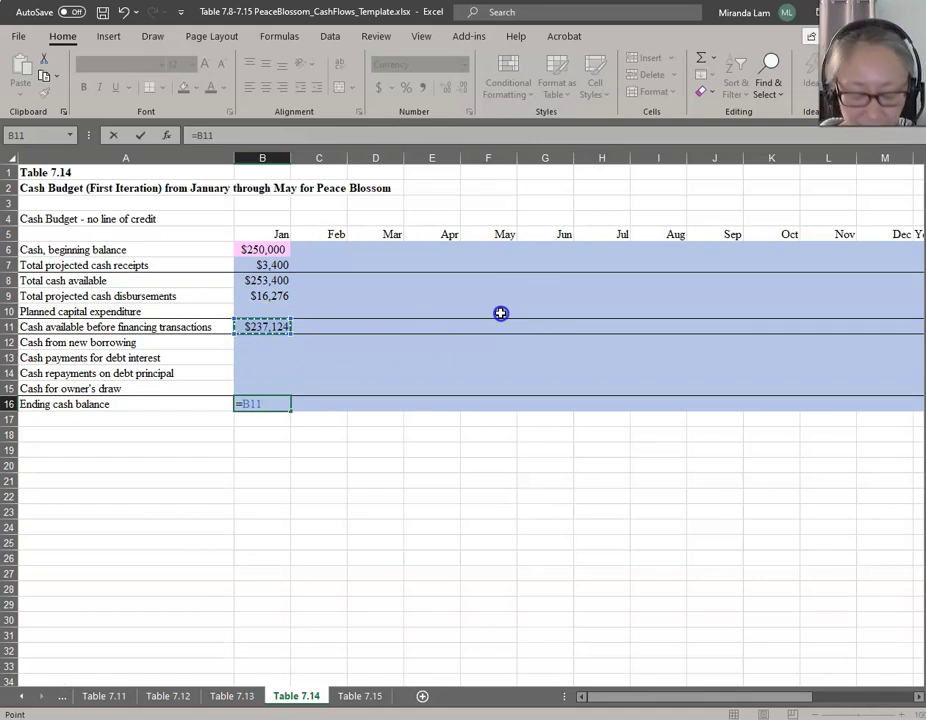
{"action": "type", "text": "+"}
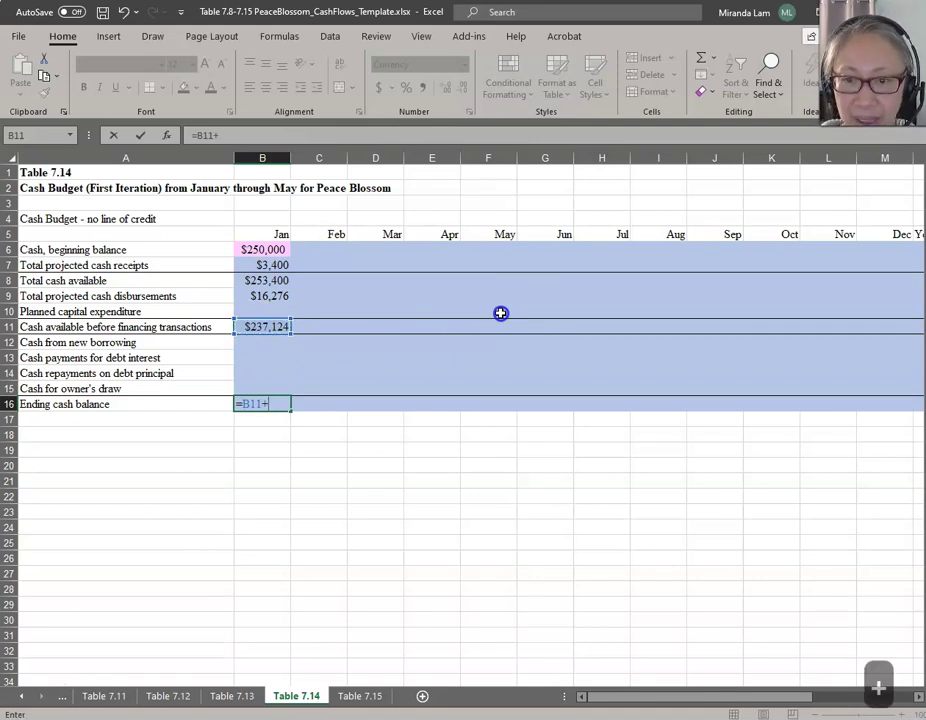
{"action": "left_click", "coordinate": [249, 342]}
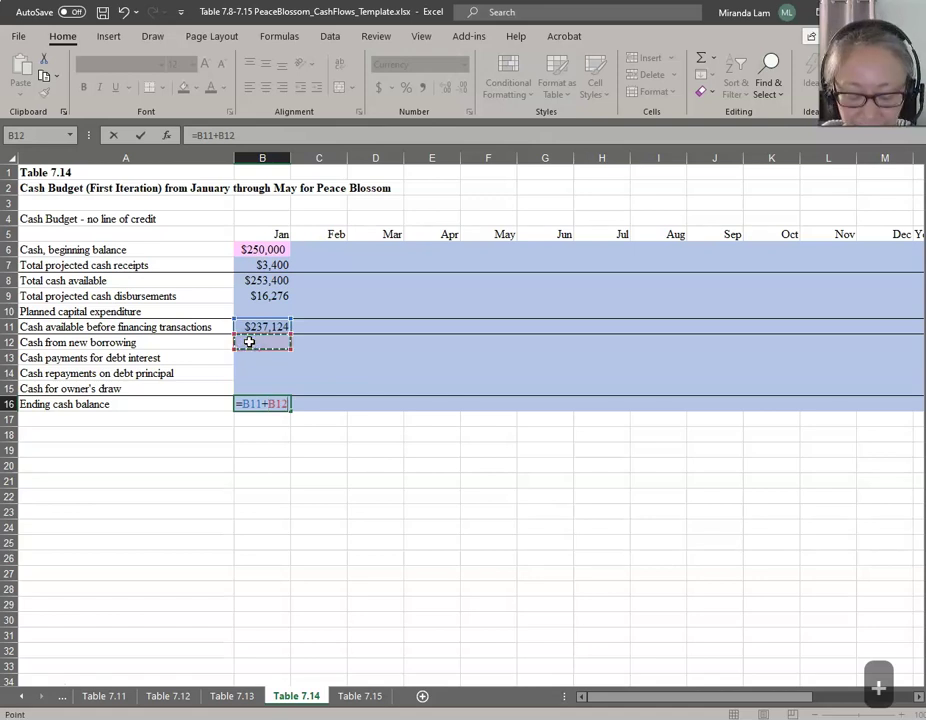
{"action": "type", "text": "-"}
{"action": "left_click", "coordinate": [255, 365]}
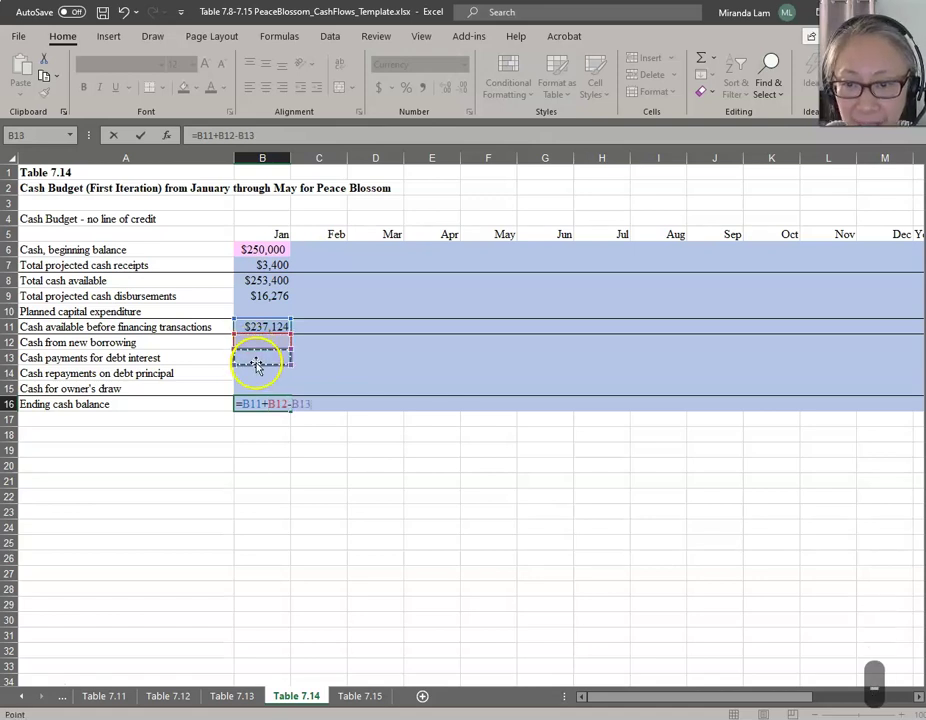
{"action": "type", "text": "-"}
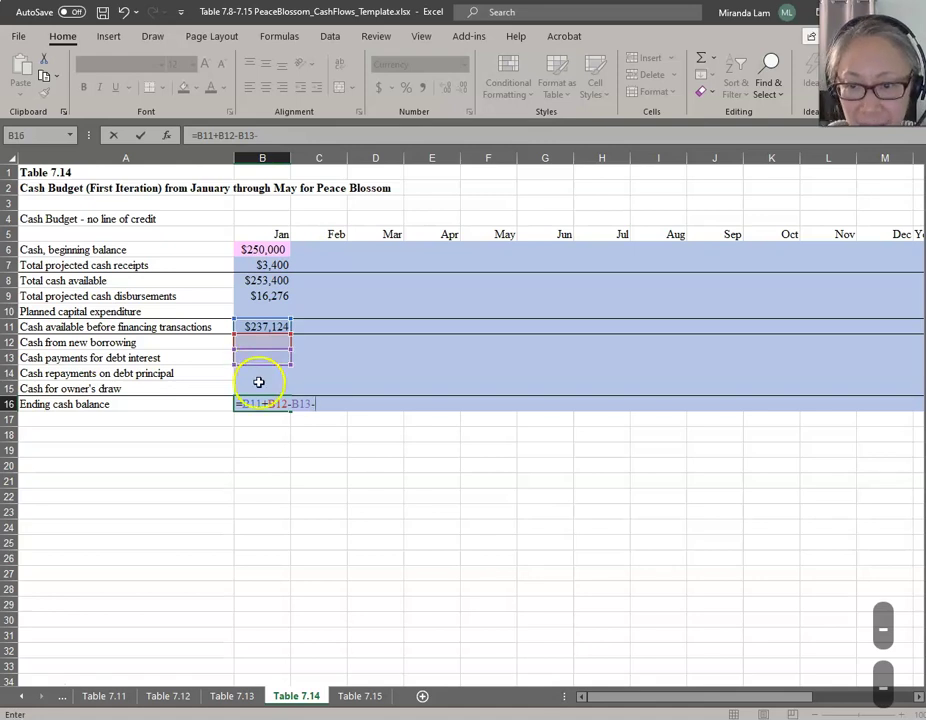
{"action": "left_click", "coordinate": [261, 374]}
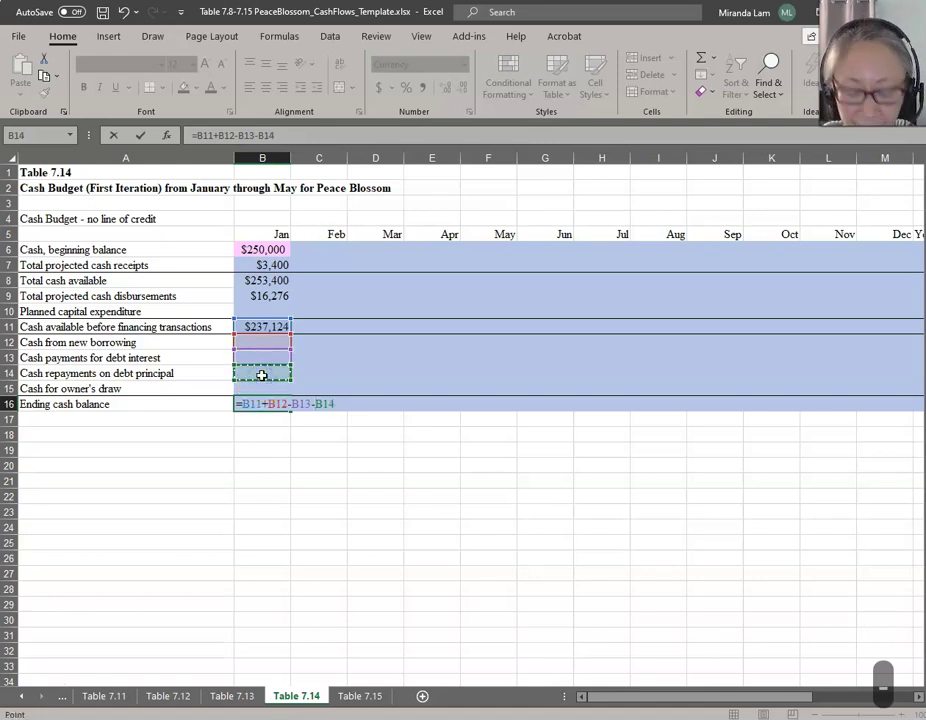
{"action": "type", "text": "-"}
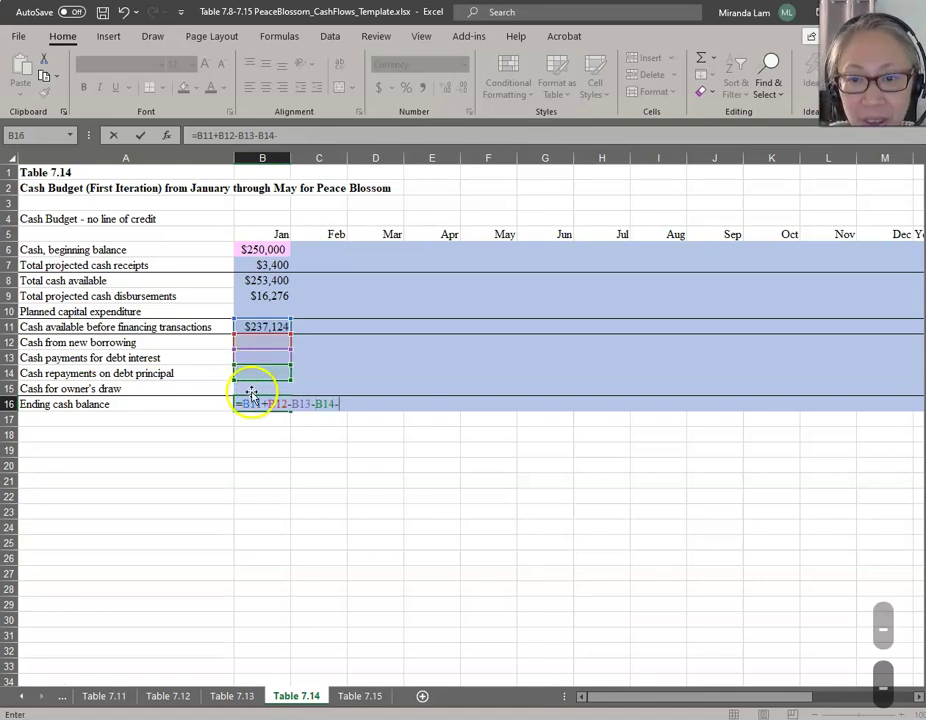
{"action": "left_click", "coordinate": [253, 390]}
{"action": "key", "text": "Return"}
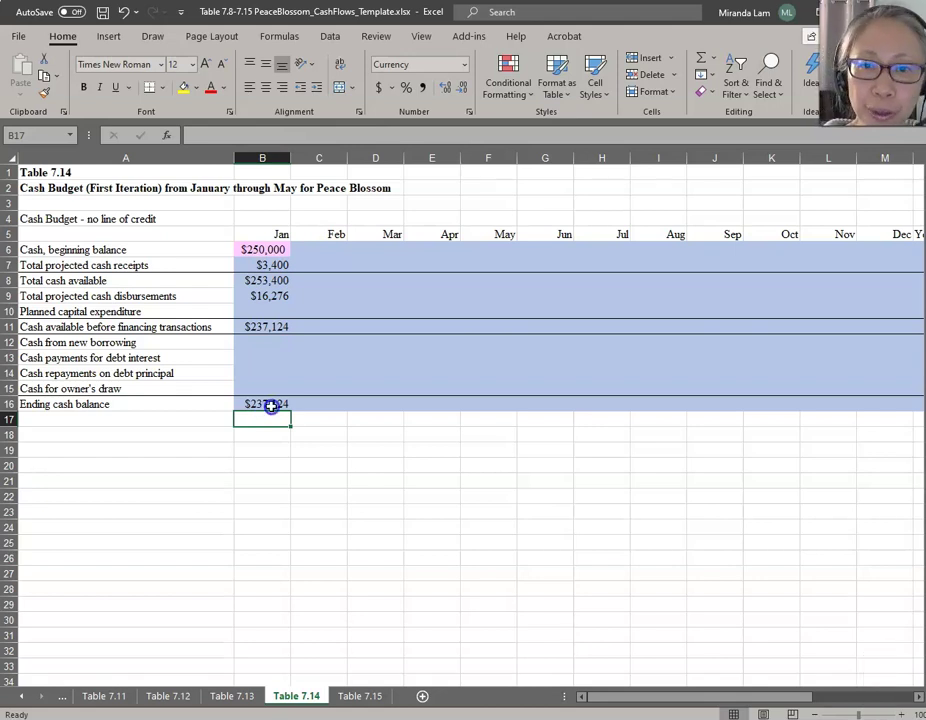
Set the February beginning cash balance in C6 to the January ending cash balance with =B16
{"action": "left_click", "coordinate": [316, 251]}
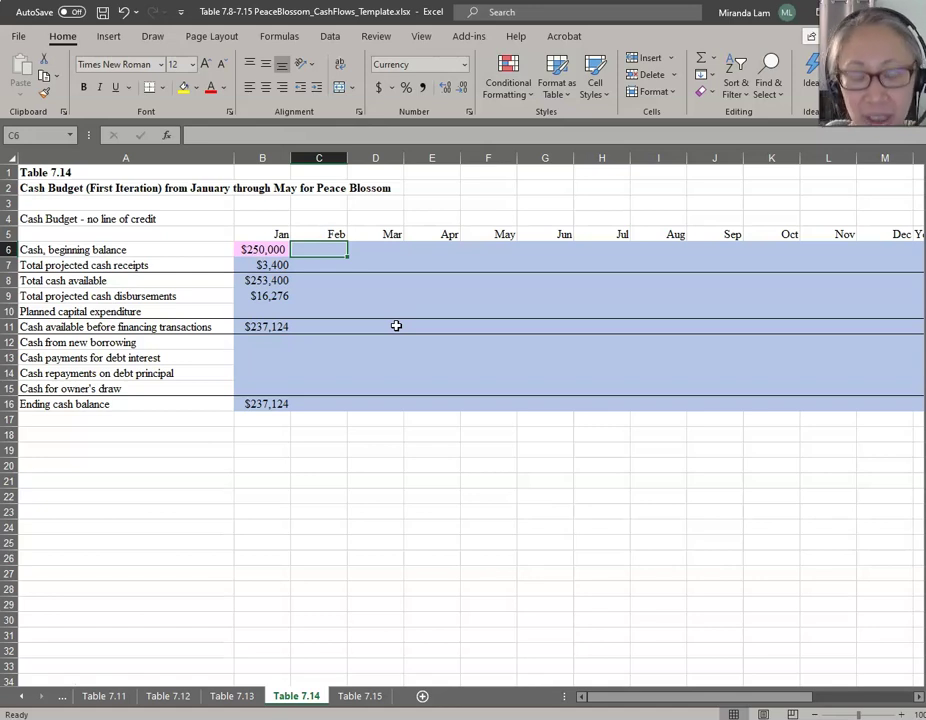
{"action": "type", "text": "="}
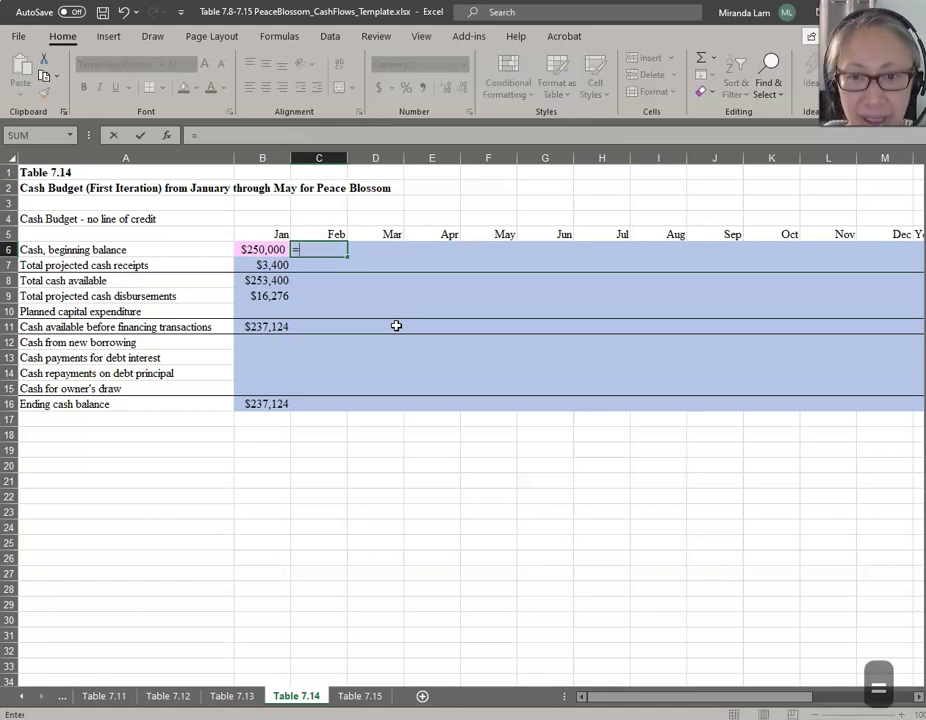
{"action": "left_click", "coordinate": [259, 406]}
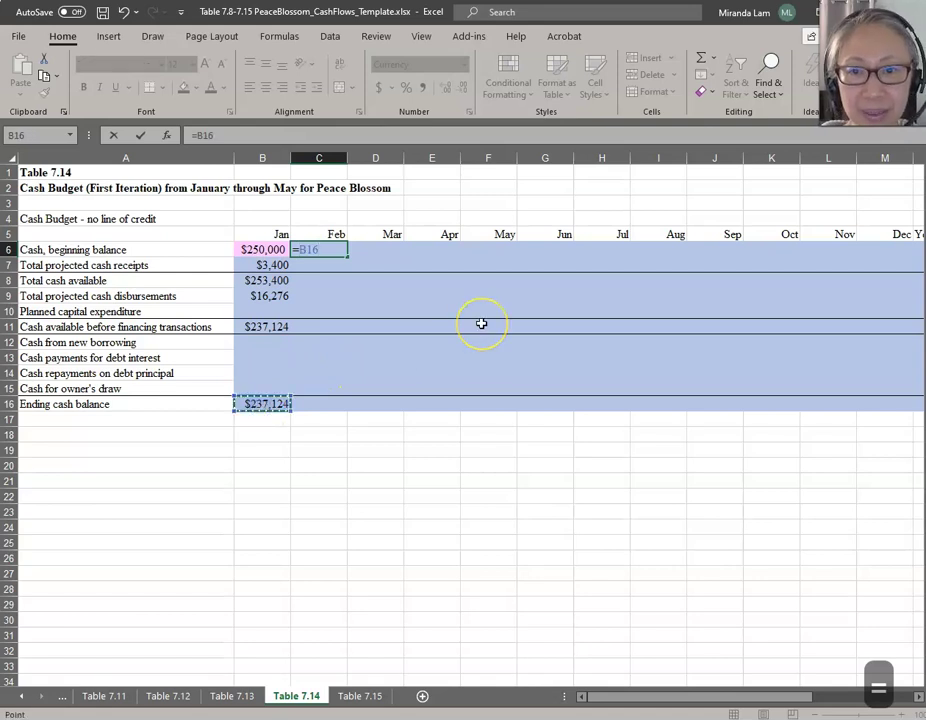
{"action": "key", "text": "Return"}
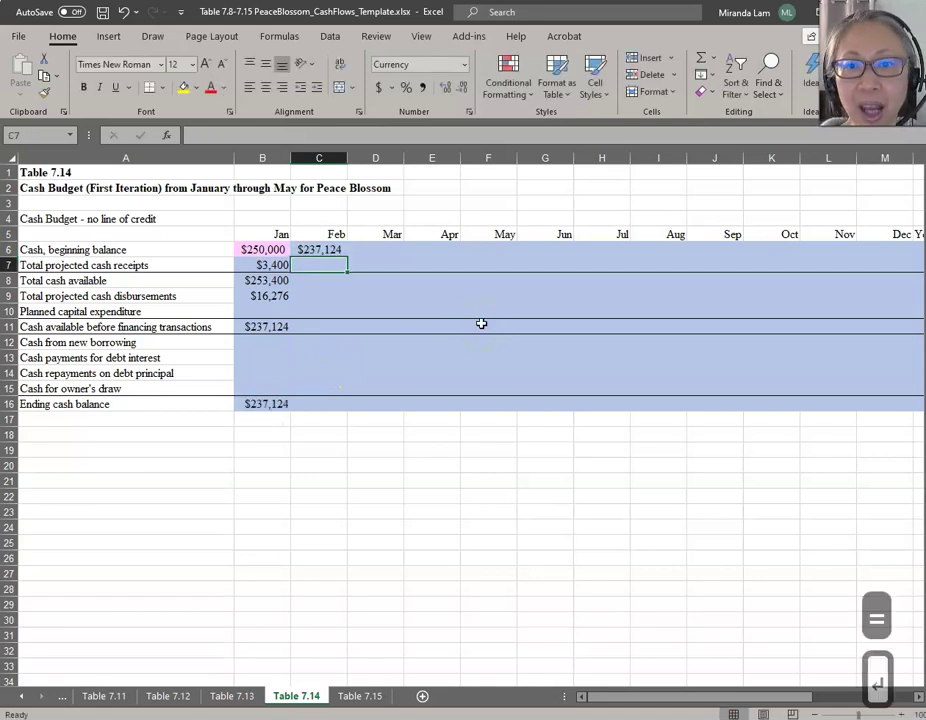
Copy the January formulas in B7:B16 to the February column, C7:C16
{"action": "left_click", "coordinate": [282, 266]}
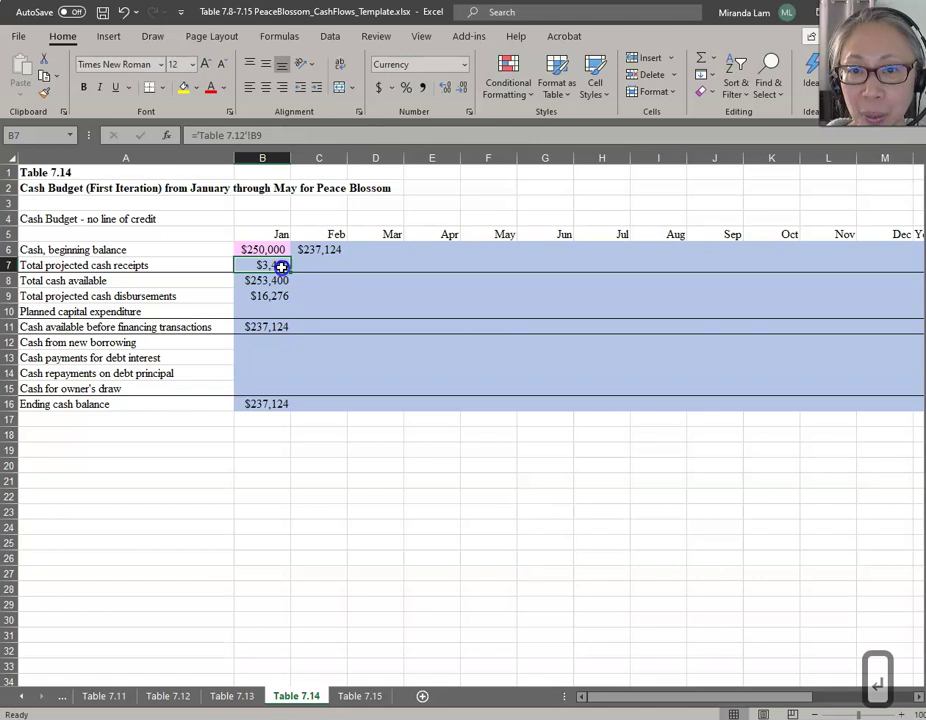
{"action": "left_click_drag", "start_coordinate": [282, 266], "coordinate": [265, 404]}
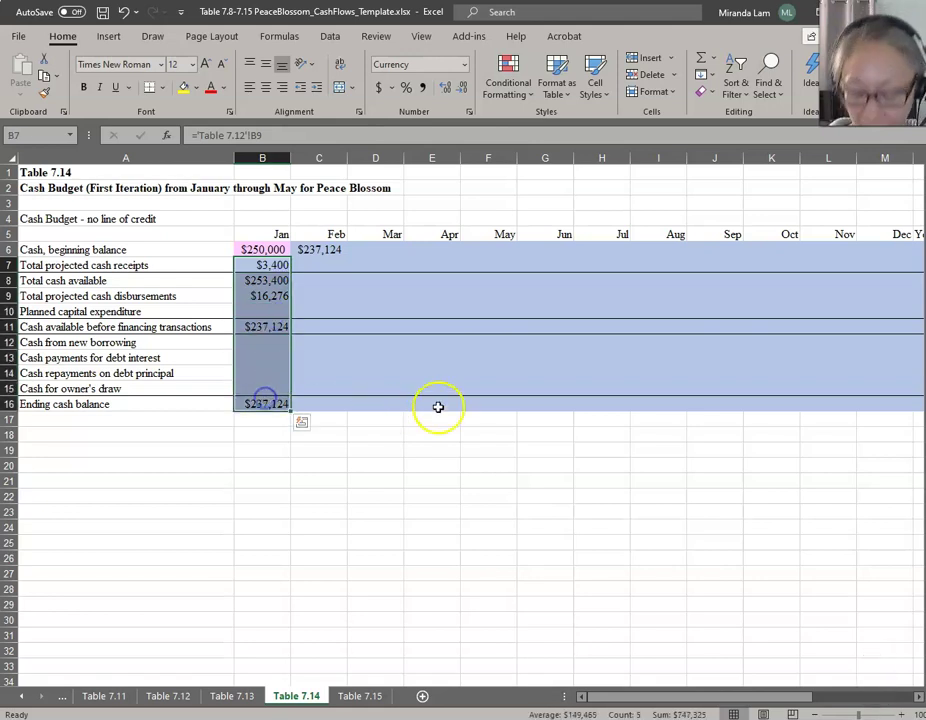
{"action": "key", "text": "ctrl+c"}
{"action": "key", "text": "Right"}
{"action": "key", "text": "ctrl+v"}
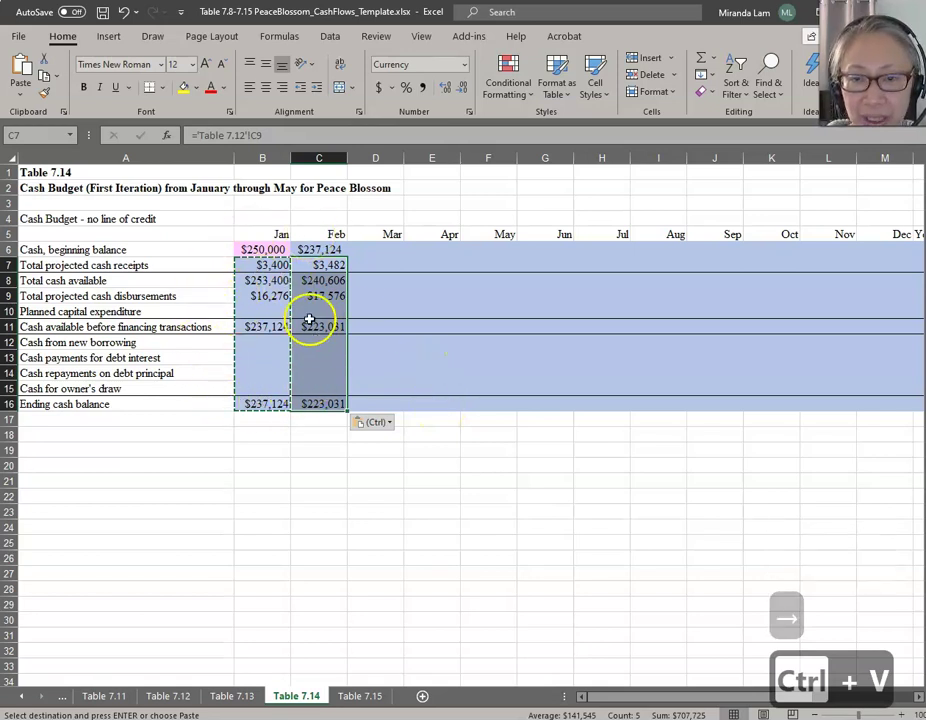
{"action": "key", "text": "Escape"}
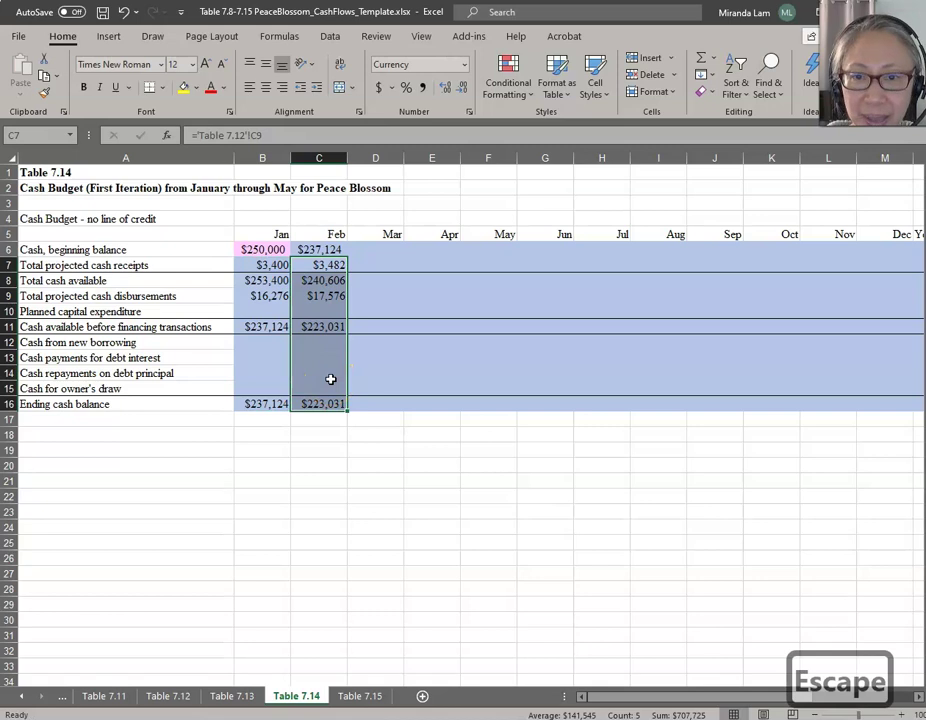
{"action": "left_click", "coordinate": [375, 327]}
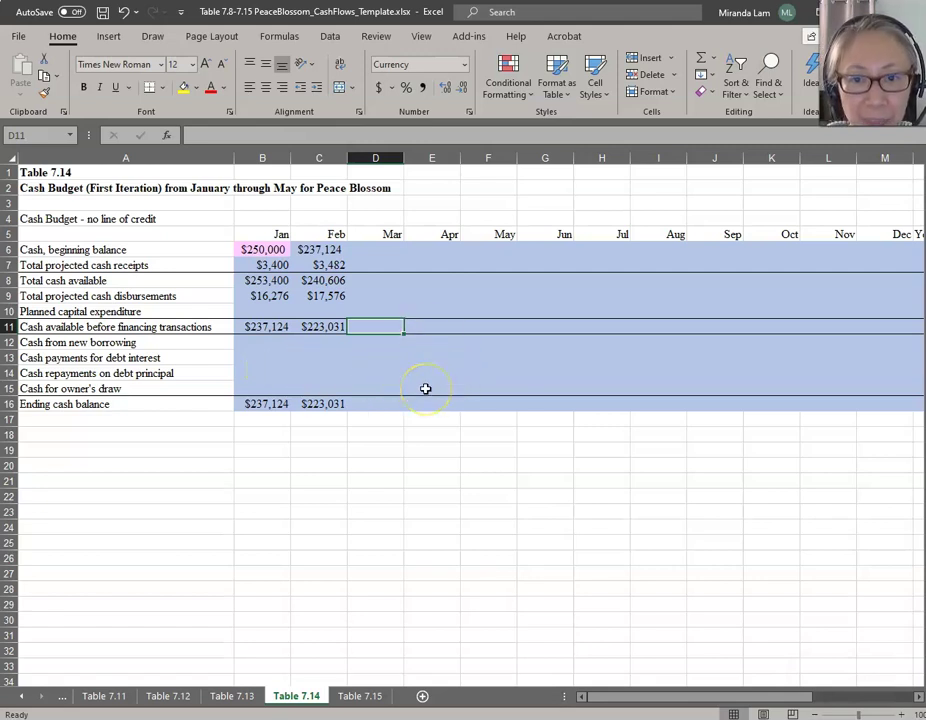
Copy the February formulas in C6:C16 to the March and April columns, D6:E16
{"action": "left_click", "coordinate": [331, 251]}
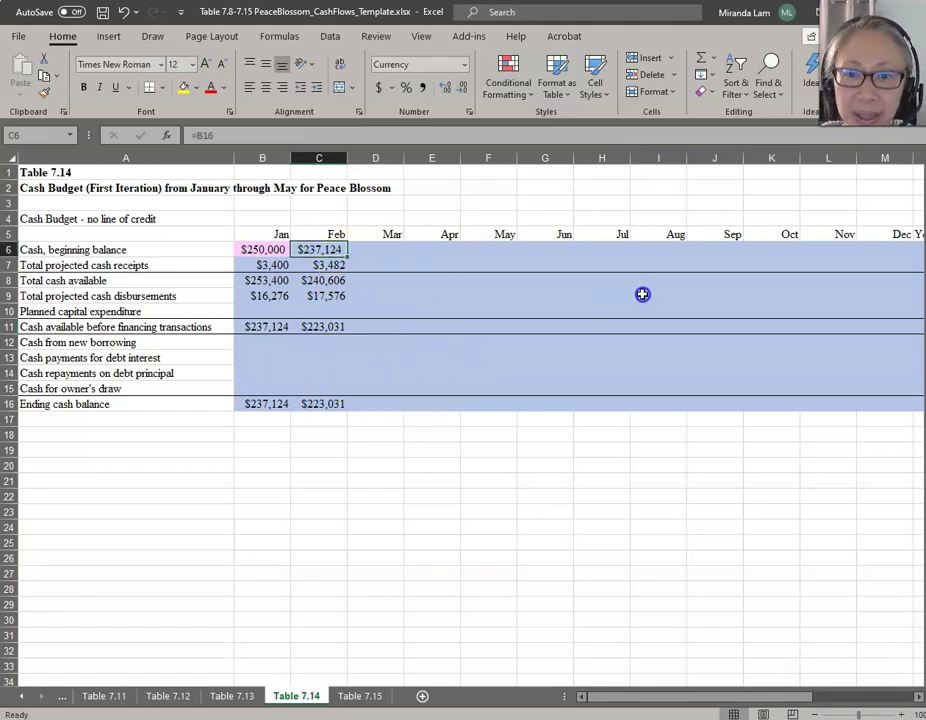
{"action": "key", "text": "ctrl+shift+Down"}
{"action": "key", "text": "ctrl+shift+Down"}
{"action": "key", "text": "ctrl+shift+Down"}
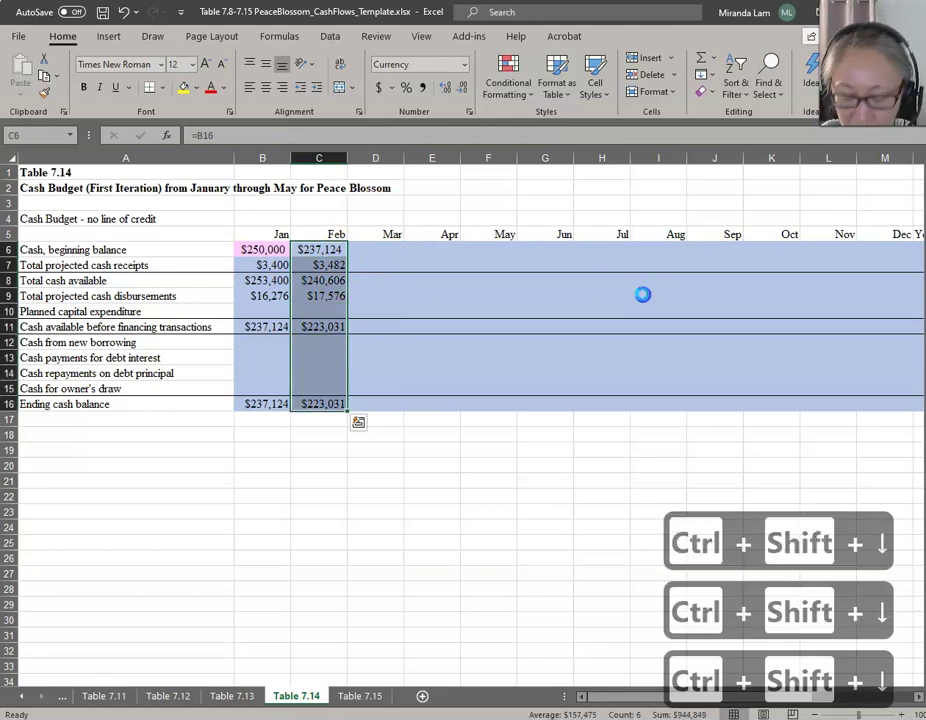
{"action": "key", "text": "ctrl+c"}
{"action": "key", "text": "Right"}
{"action": "key", "text": "shift+Right"}
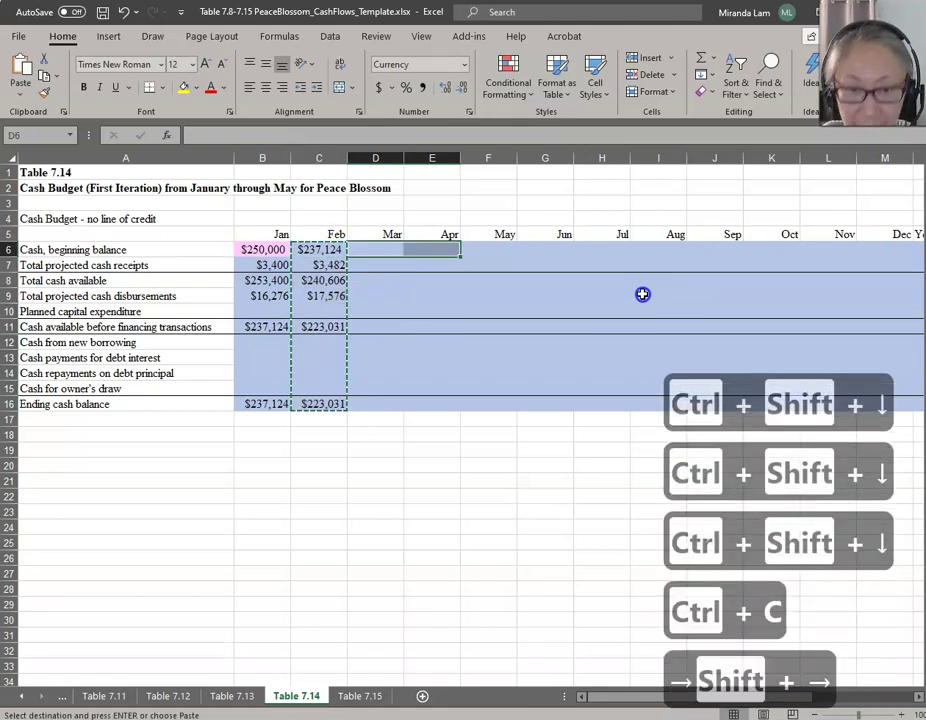
{"action": "key", "text": "ctrl+v"}
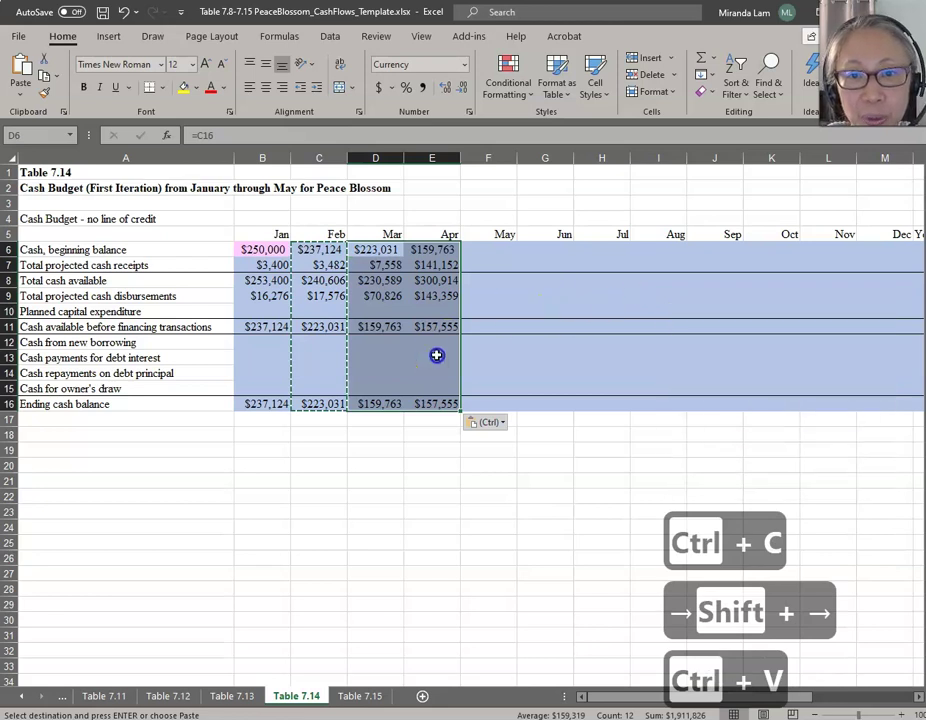
{"action": "key", "text": "Escape"}
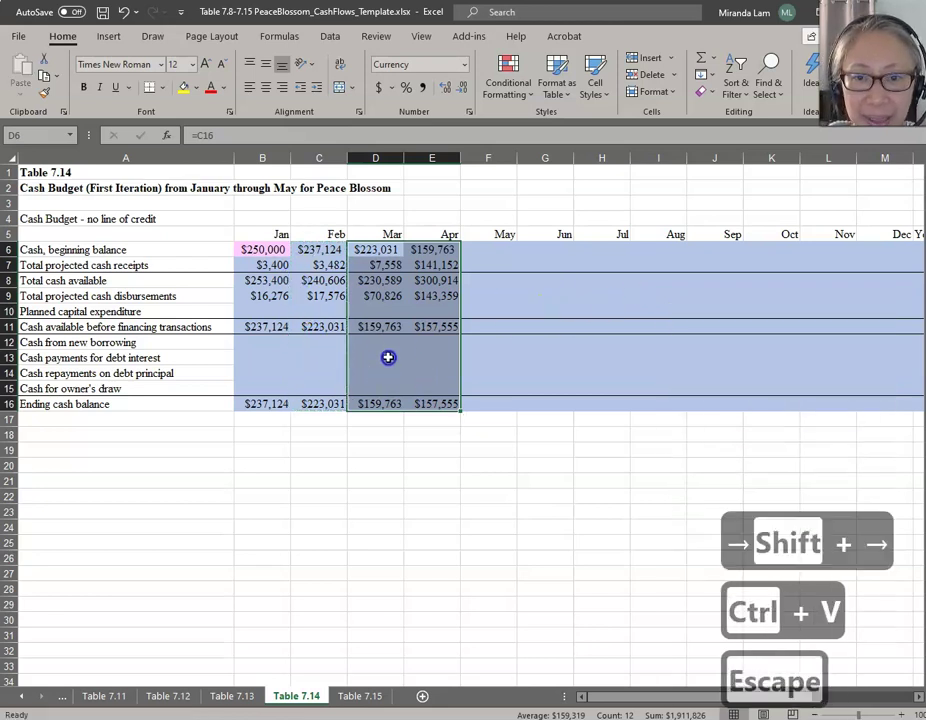
Link March planned capital expenditure in D10 to the truck cost with ='Table 7.13'!C4
{"action": "left_click", "coordinate": [383, 315]}
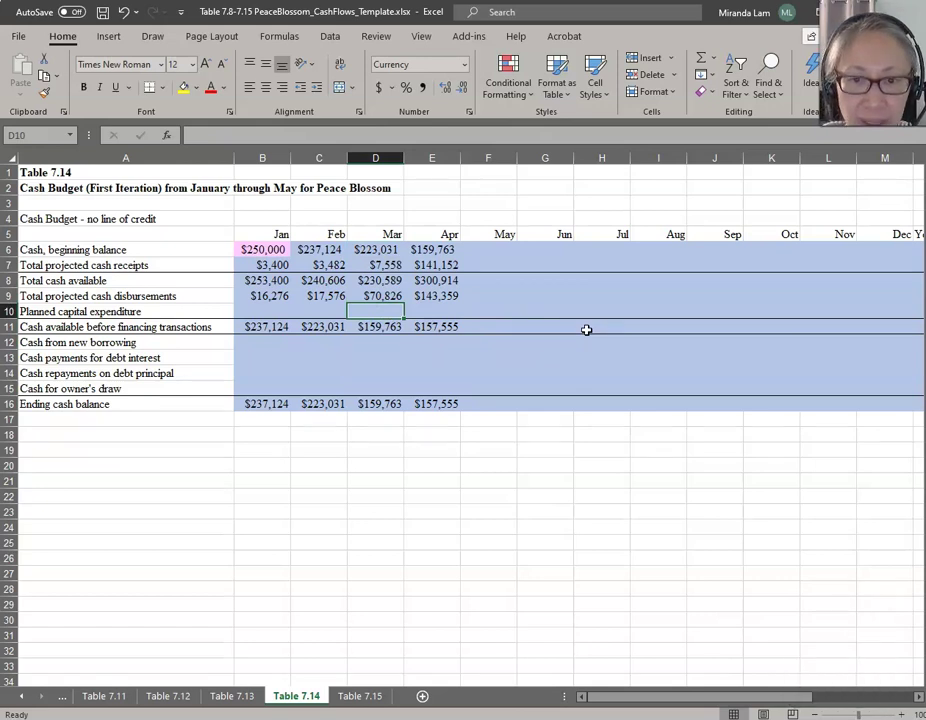
{"action": "type", "text": "="}
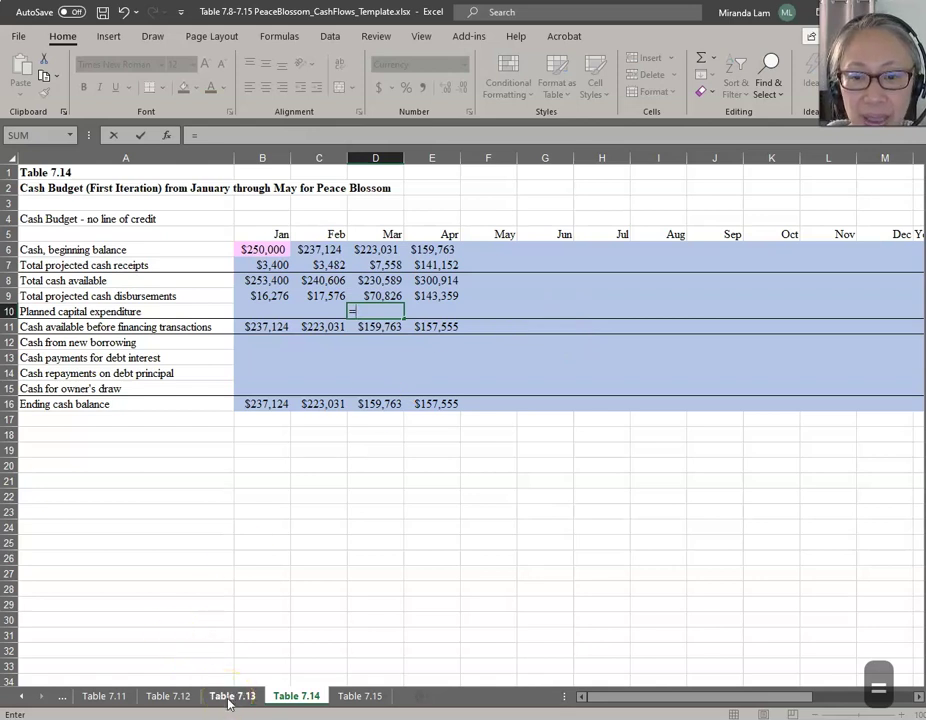
{"action": "left_click", "coordinate": [229, 699]}
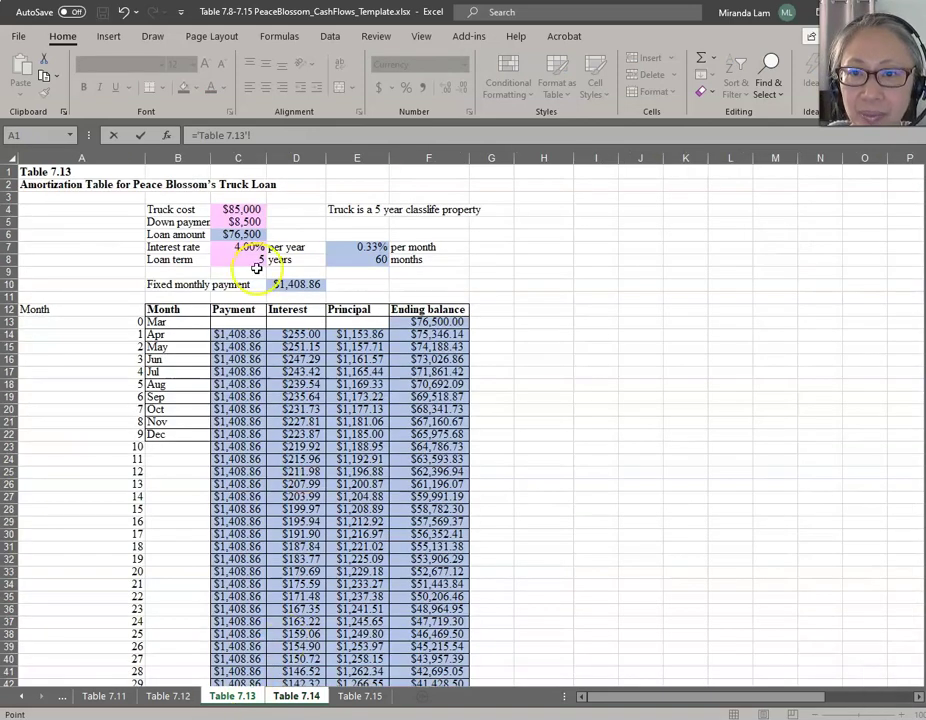
{"action": "left_click", "coordinate": [233, 203]}
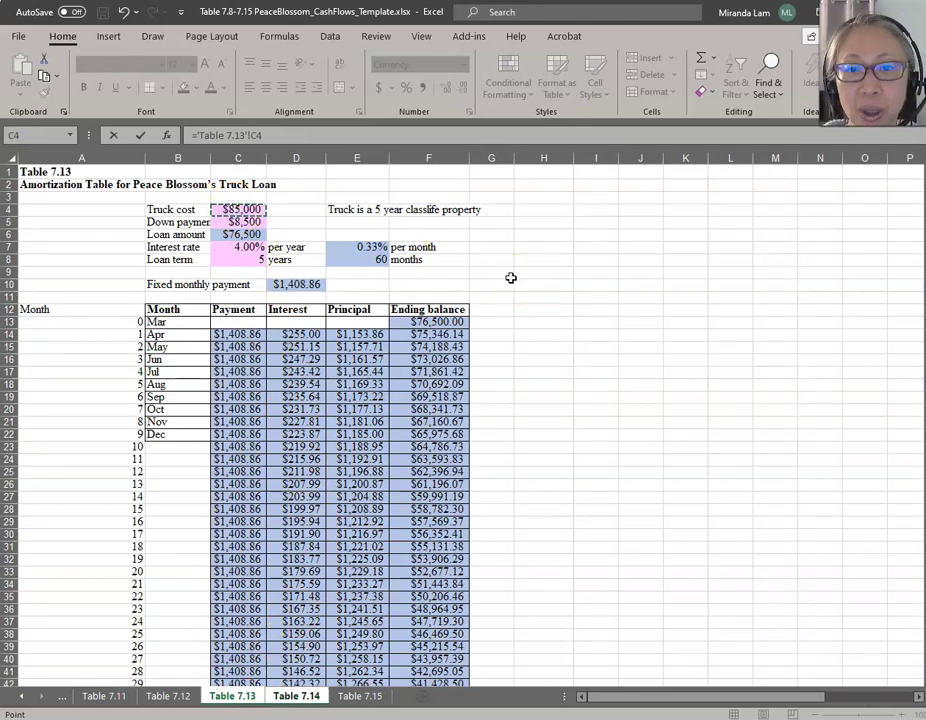
{"action": "key", "text": "Return"}
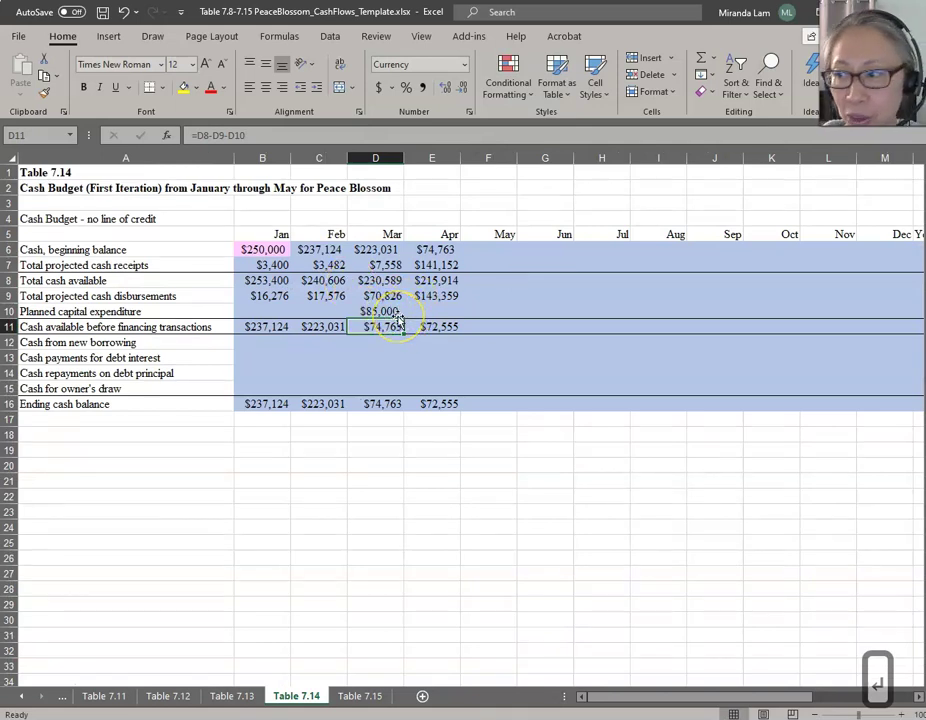
Link March cash from new borrowing in D12 to the truck loan amount with ='Table 7.13'!C6
{"action": "left_click", "coordinate": [387, 347]}
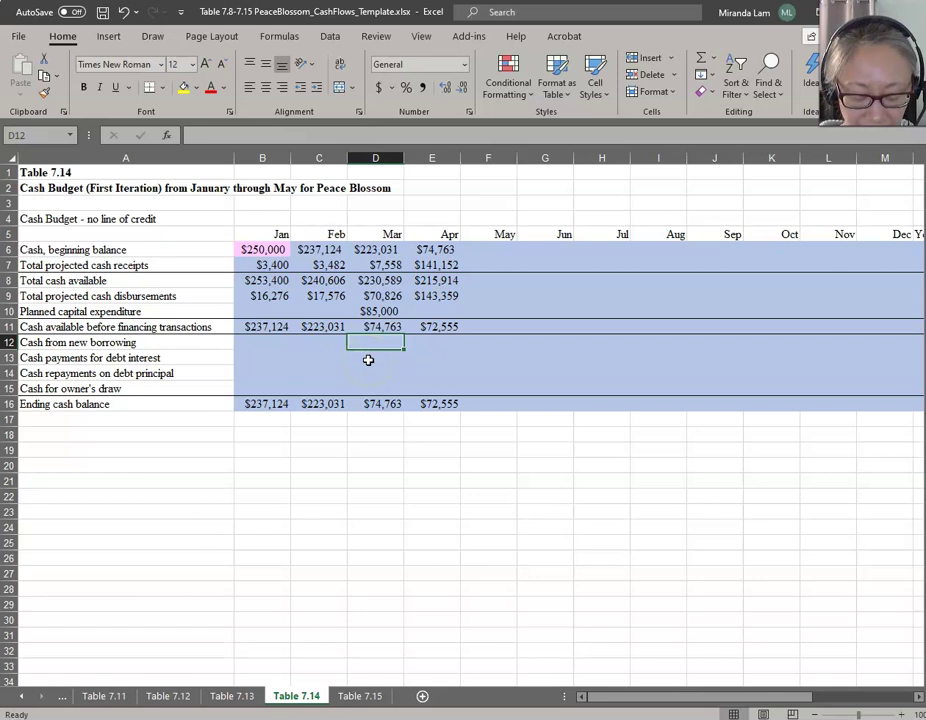
{"action": "type", "text": "="}
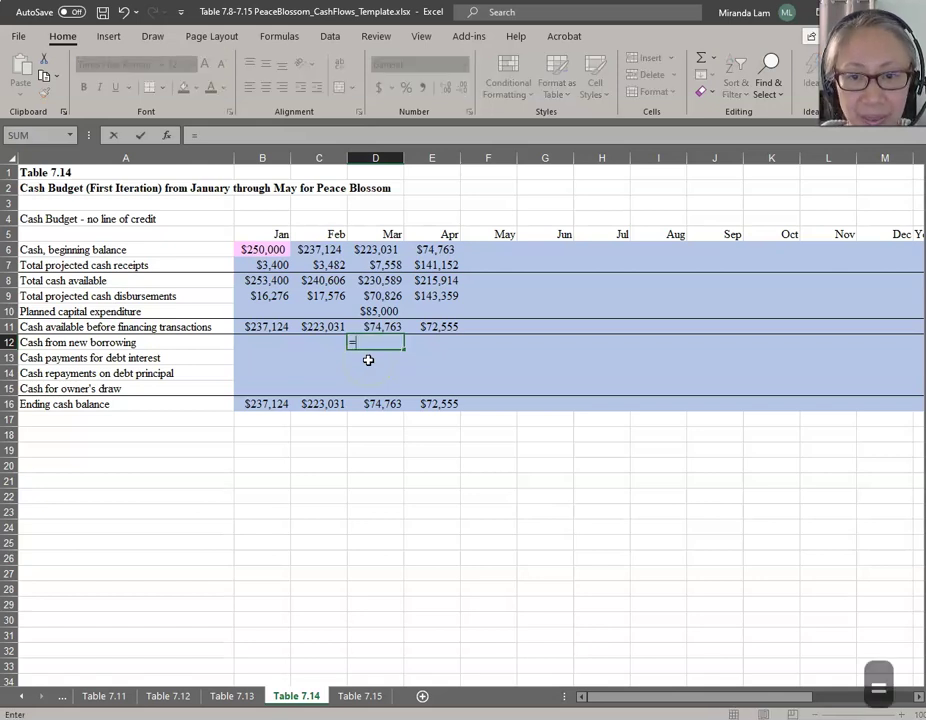
{"action": "left_click", "coordinate": [240, 697]}
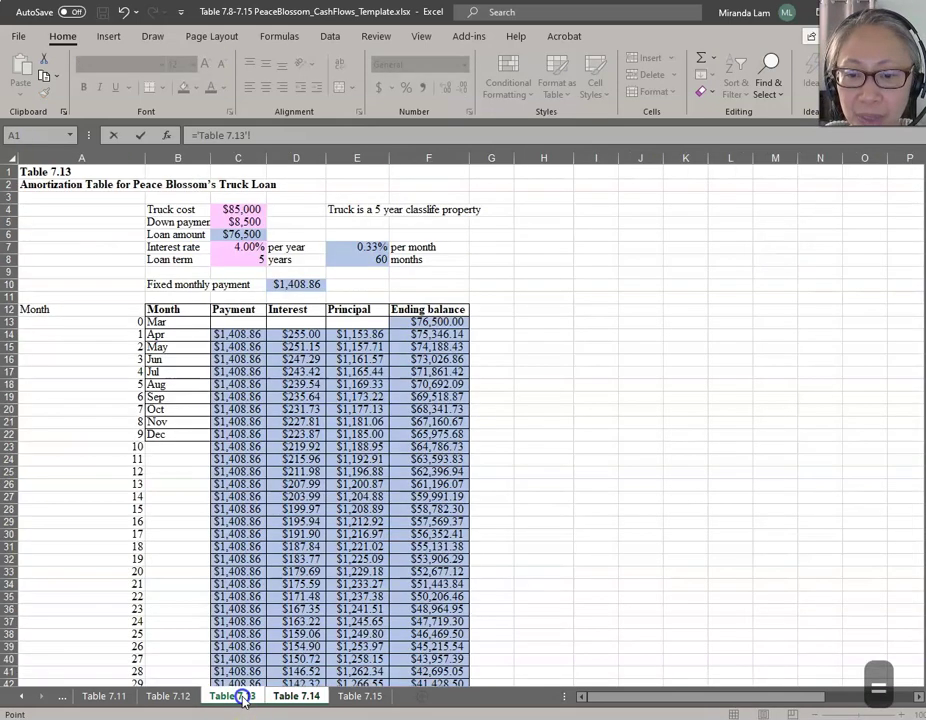
{"action": "left_click", "coordinate": [230, 236]}
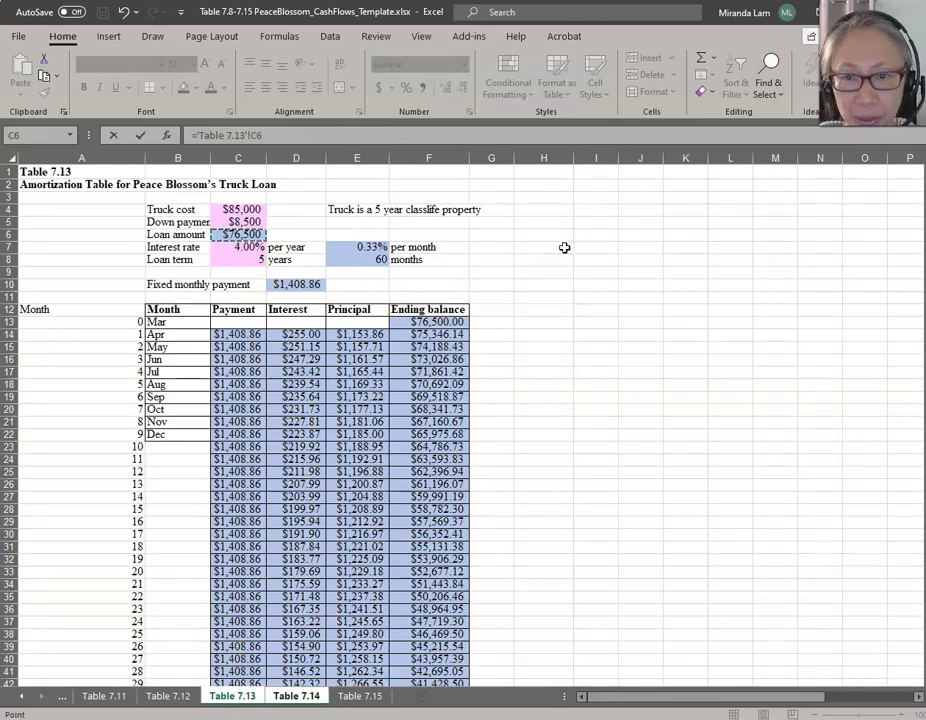
{"action": "key", "text": "Return"}
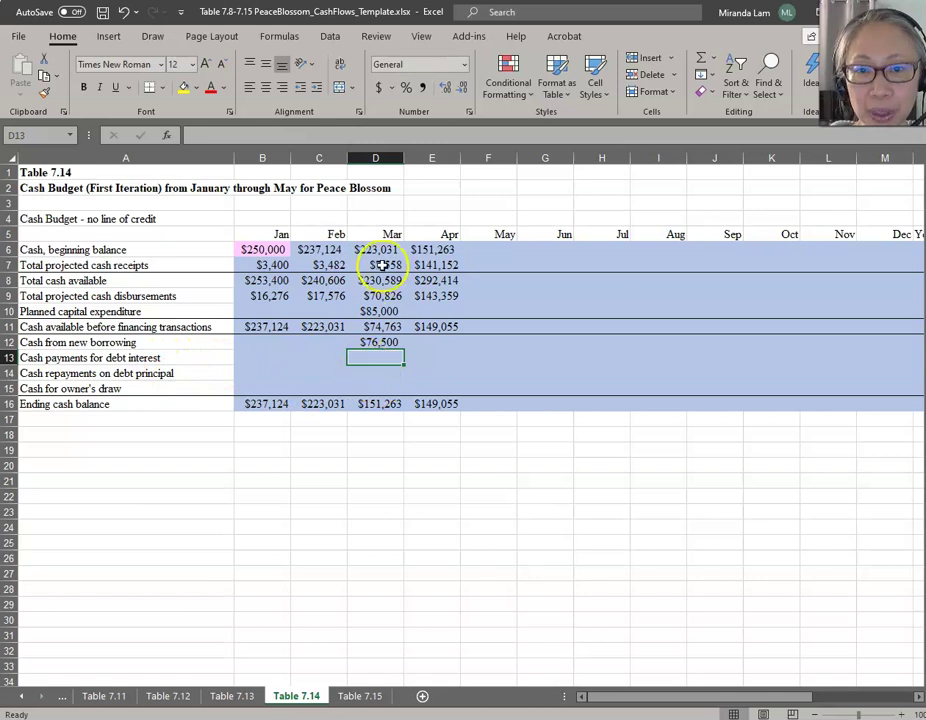
Link April cash payments for debt interest in E13 to the first loan interest amount with ='Table 7.13'!D14
{"action": "left_click", "coordinate": [431, 353]}
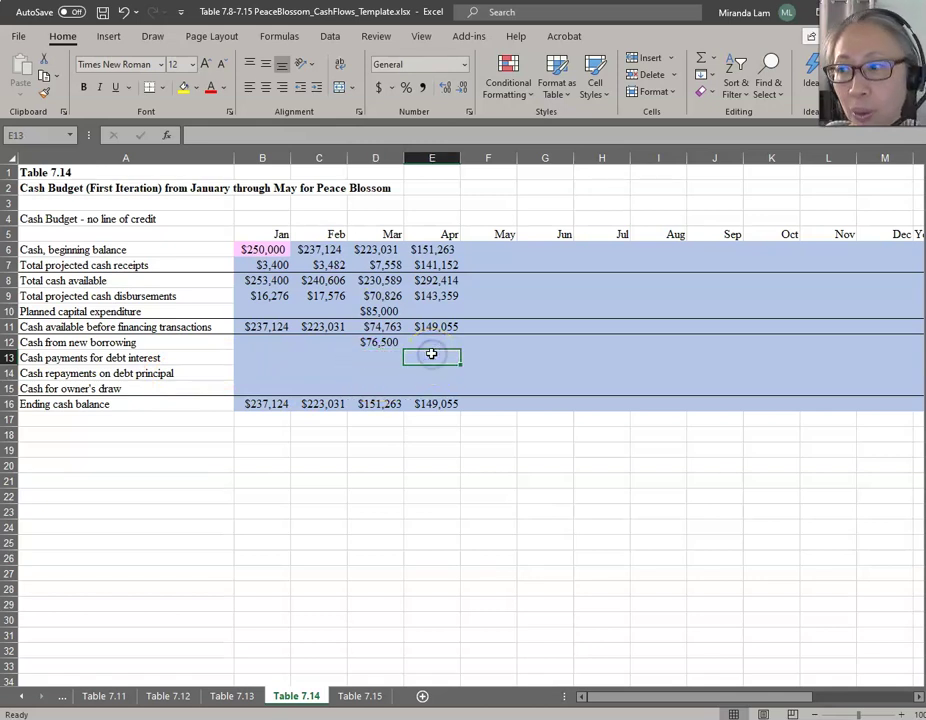
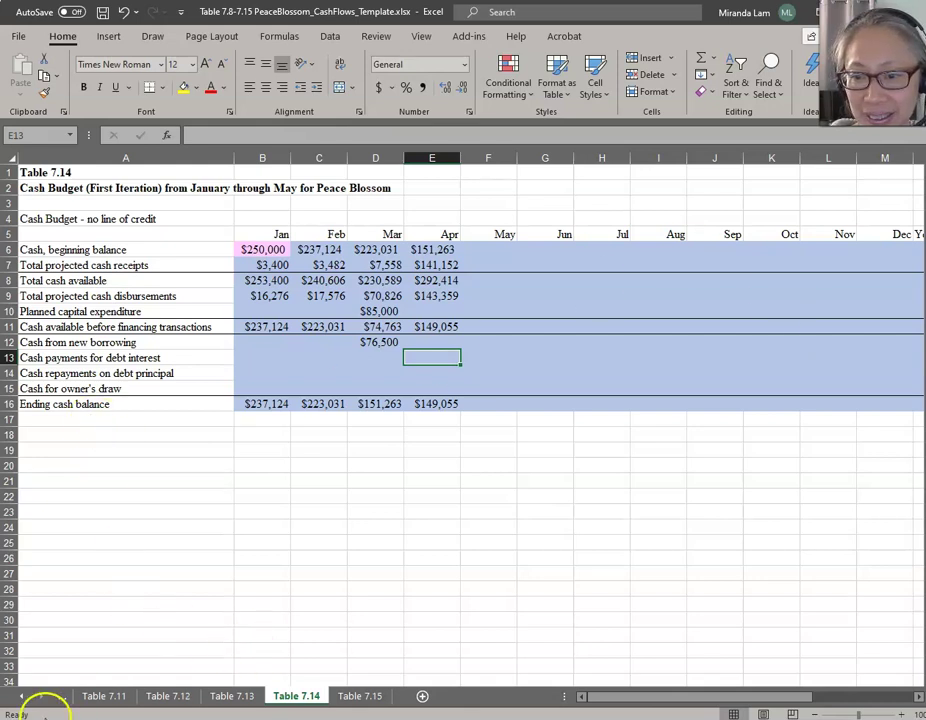
{"action": "left_click", "coordinate": [411, 372]}
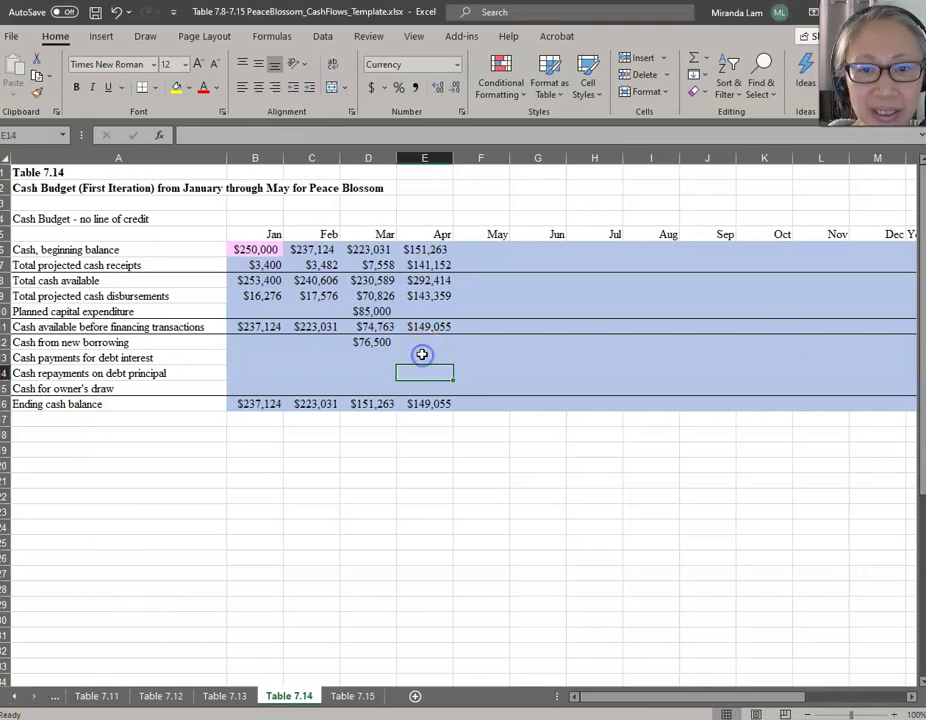
{"action": "left_click", "coordinate": [422, 356]}
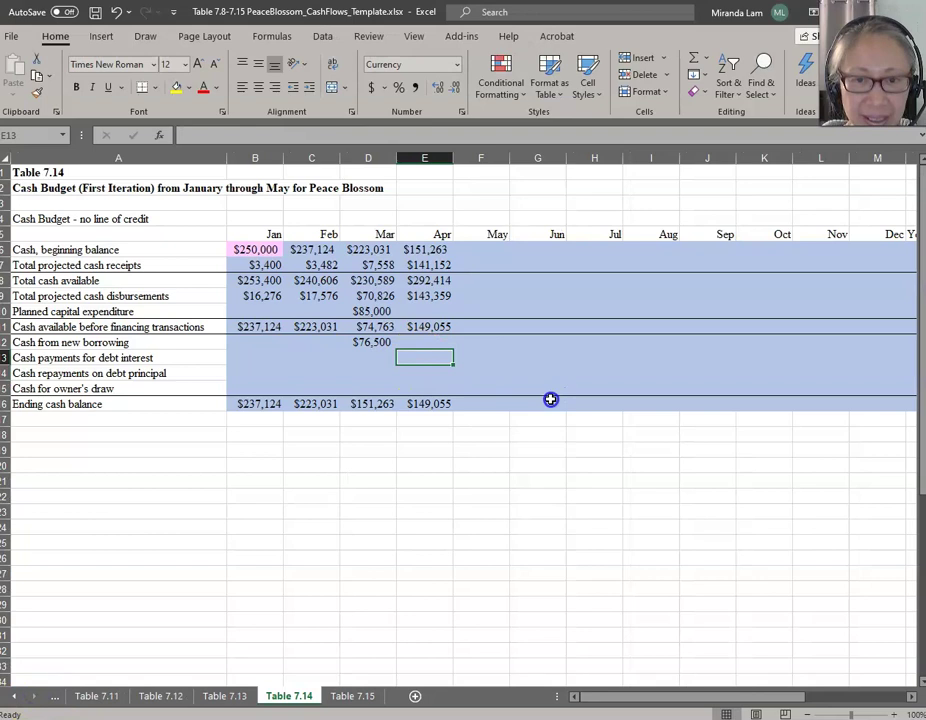
{"action": "type", "text": "="}
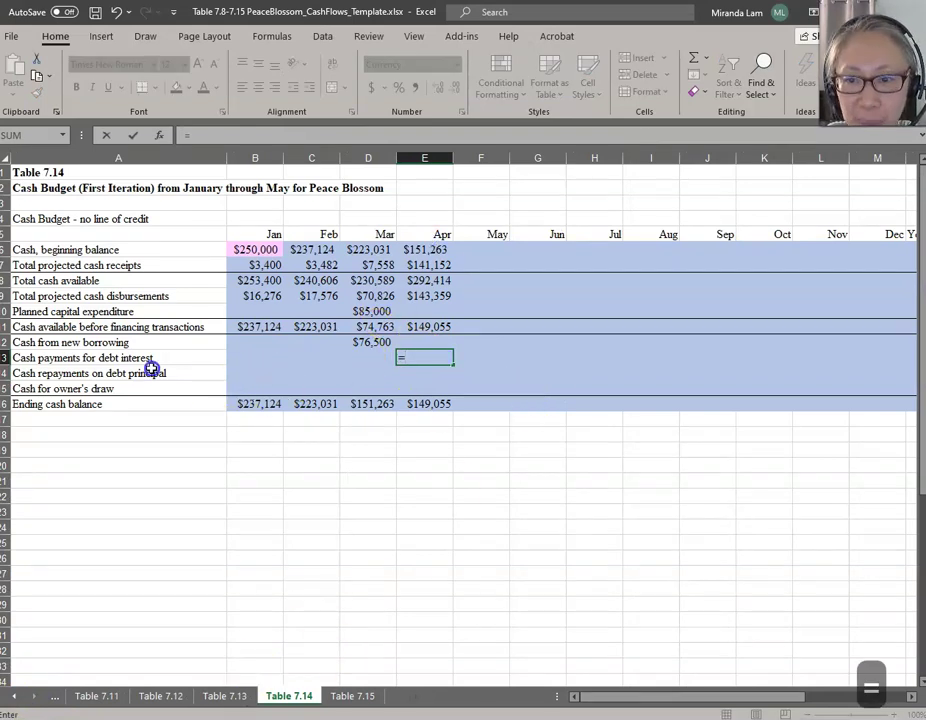
{"action": "left_click", "coordinate": [224, 695]}
{"action": "left_click", "coordinate": [273, 334]}
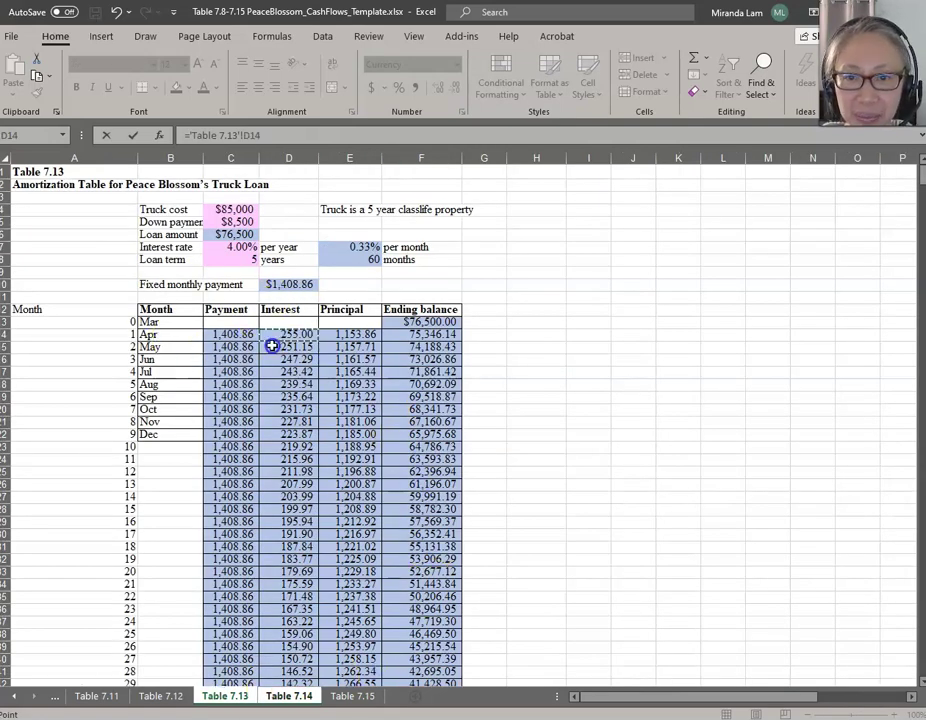
{"action": "key", "text": "Return"}
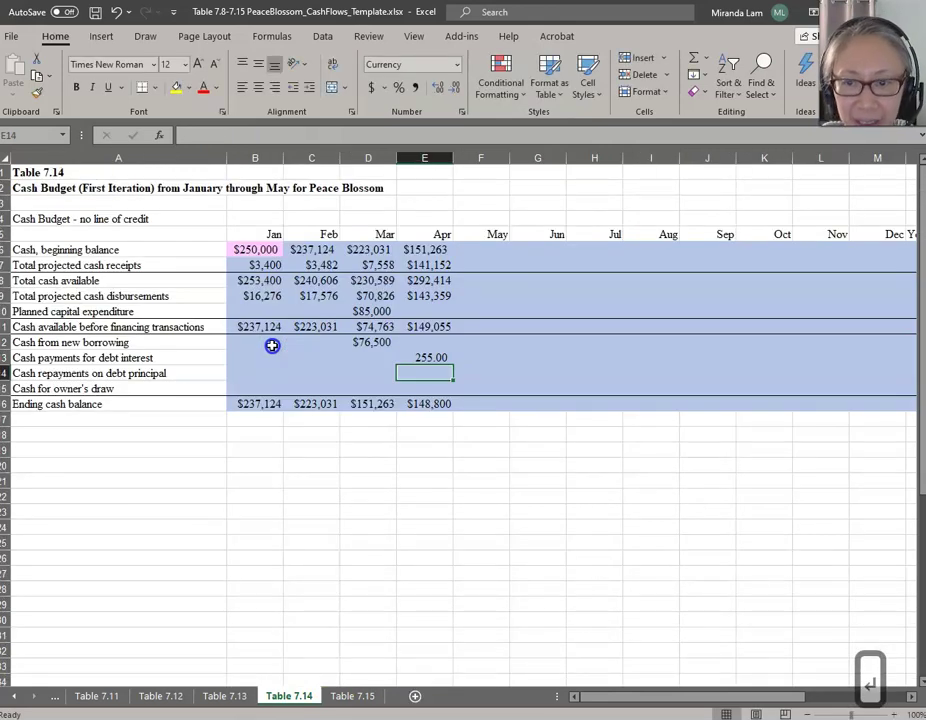
Link April cash repayments on debt principal in E14 to the first loan principal amount with ='Table 7.13'!E14
{"action": "type", "text": "="}
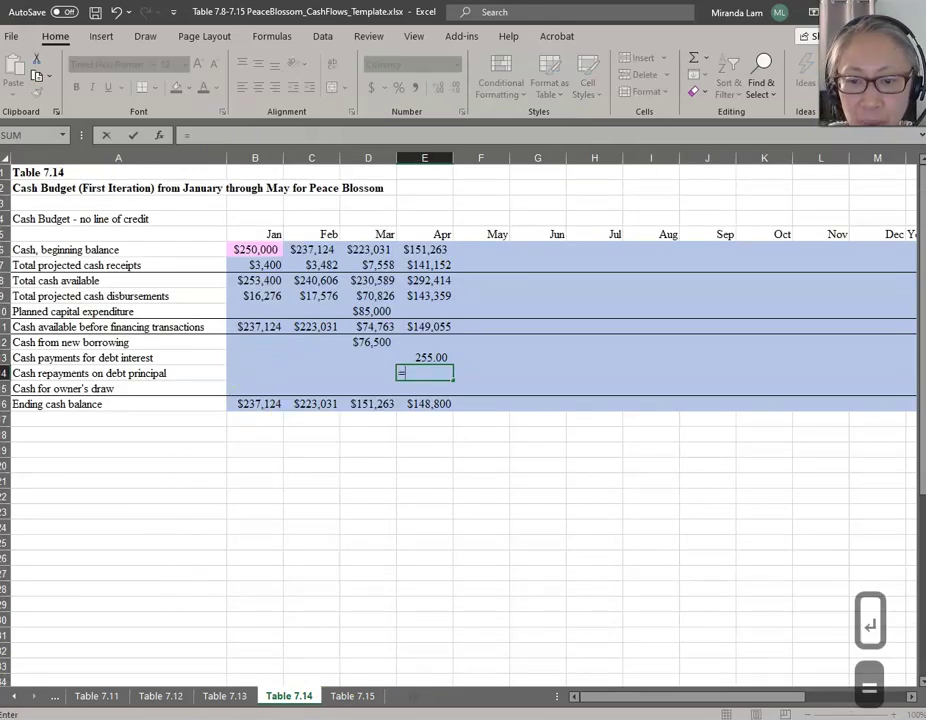
{"action": "left_click", "coordinate": [218, 696]}
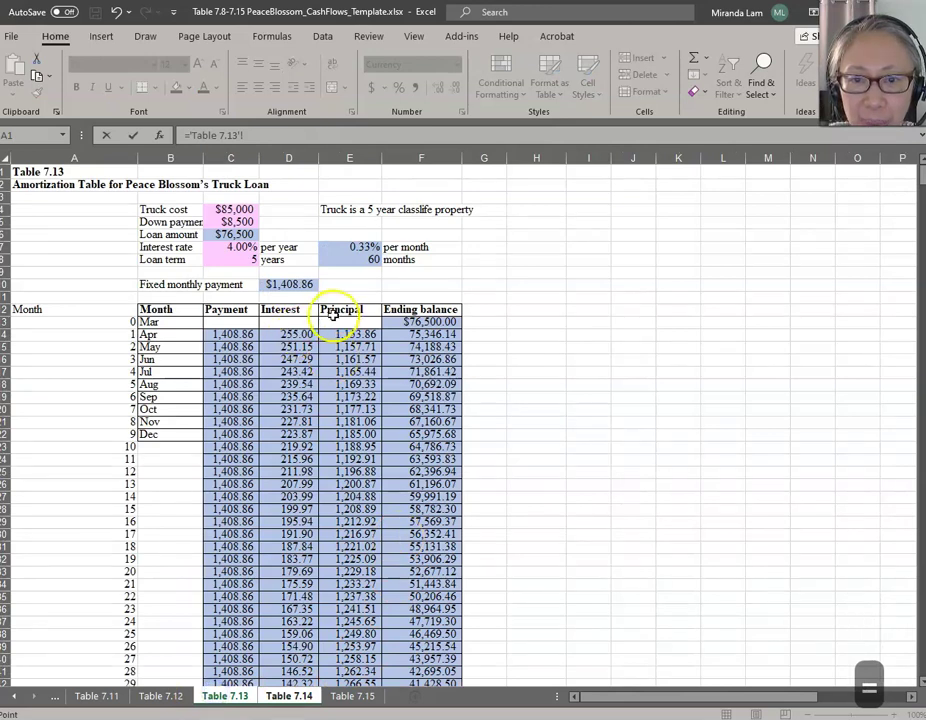
{"action": "left_click", "coordinate": [349, 340]}
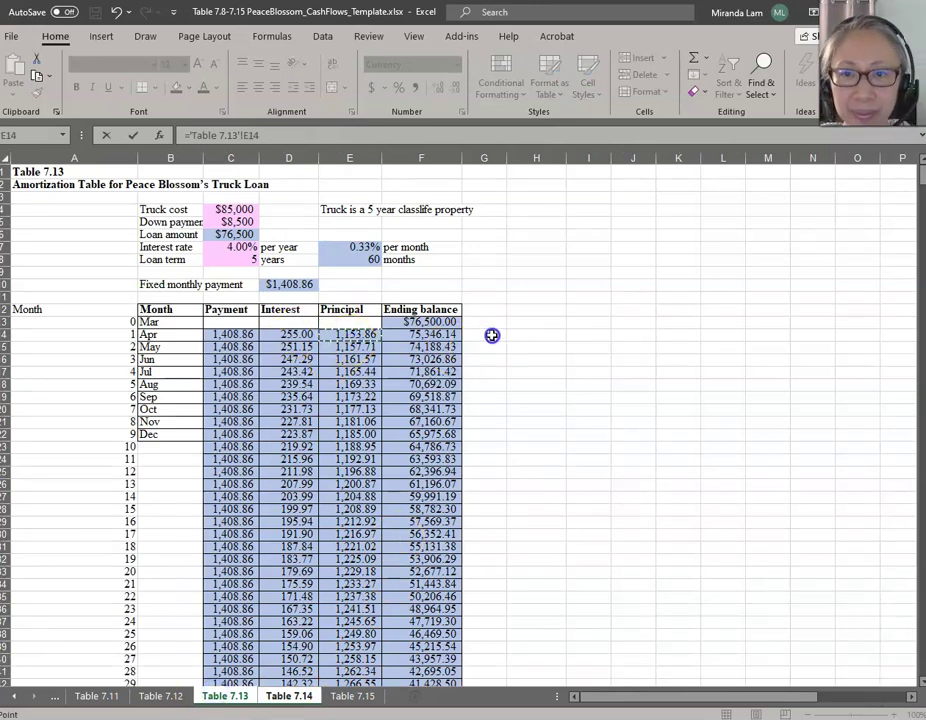
{"action": "key", "text": "Return"}
Try to fill May debt interest and principal by copying the April formulas in E13:E14 to F13:F14
{"action": "key", "text": "Up"}
{"action": "key", "text": "Up"}
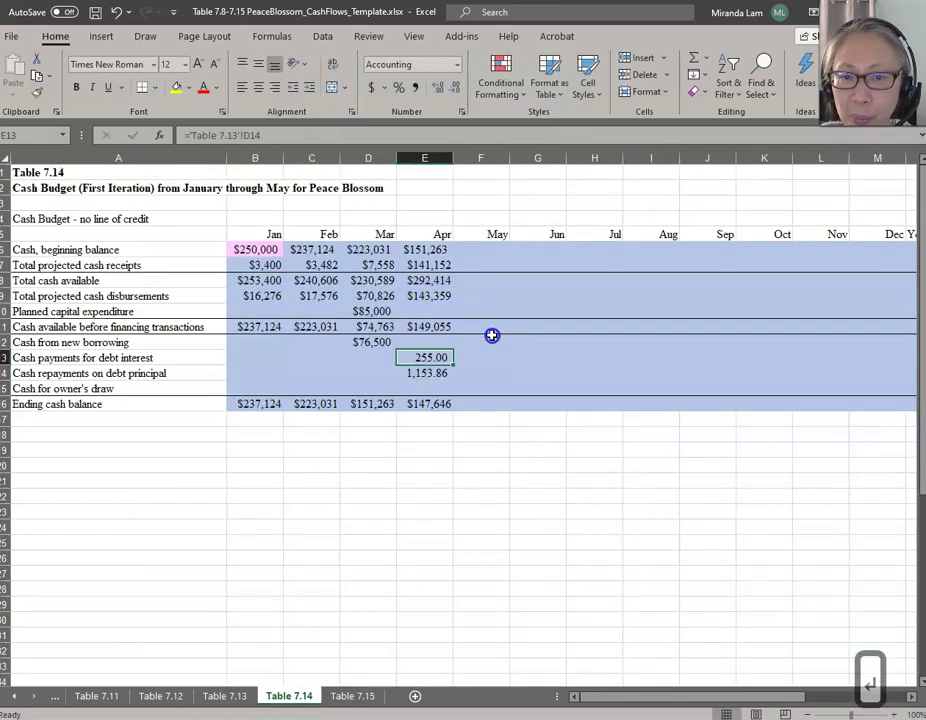
{"action": "key", "text": "shift+Down"}
{"action": "key", "text": "ctrl+c"}
{"action": "key", "text": "Right"}
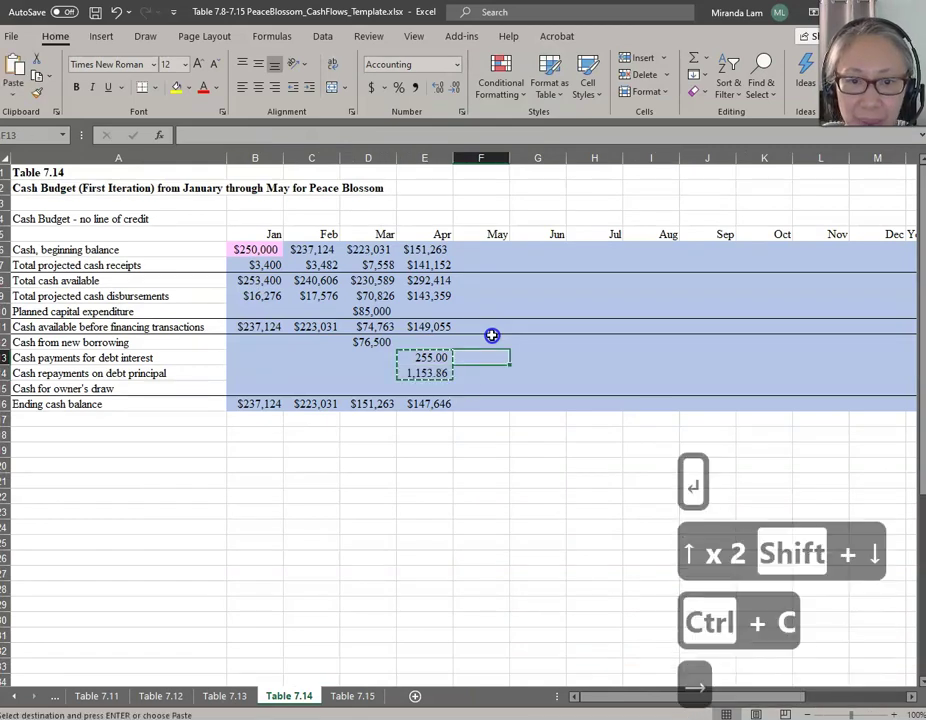
{"action": "key", "text": "ctrl+v"}
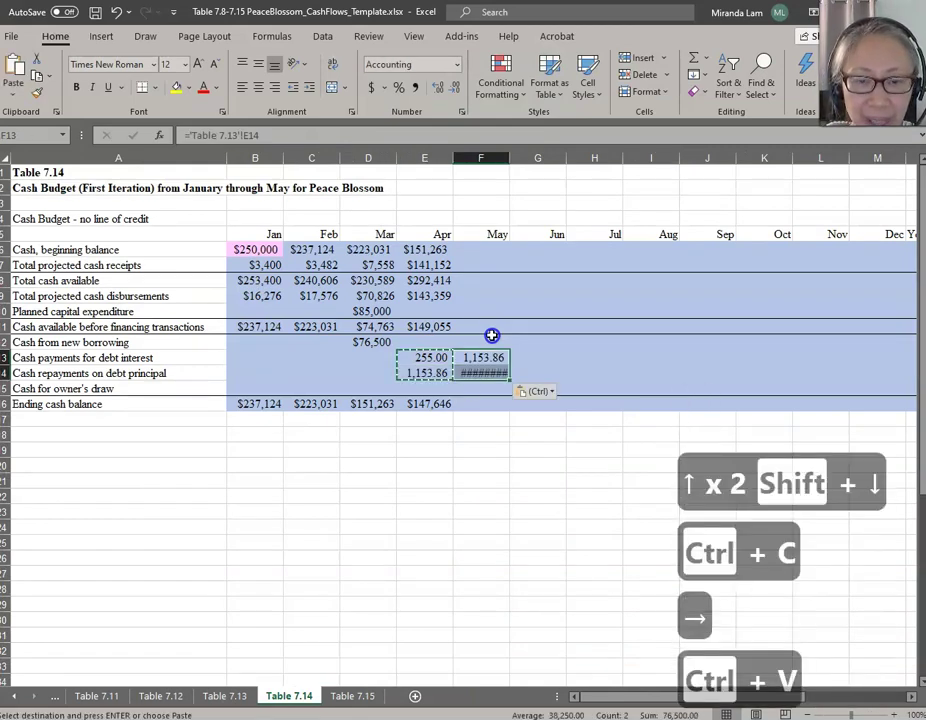
{"action": "left_click", "coordinate": [510, 372]}
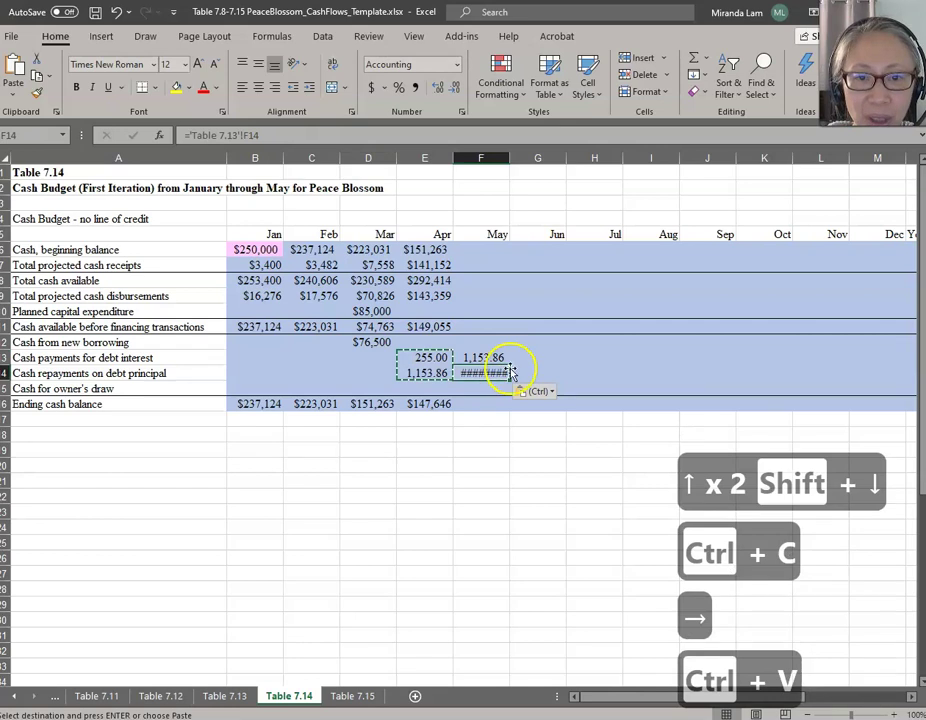
{"action": "key", "text": "Escape"}
{"action": "left_click", "coordinate": [492, 361]}
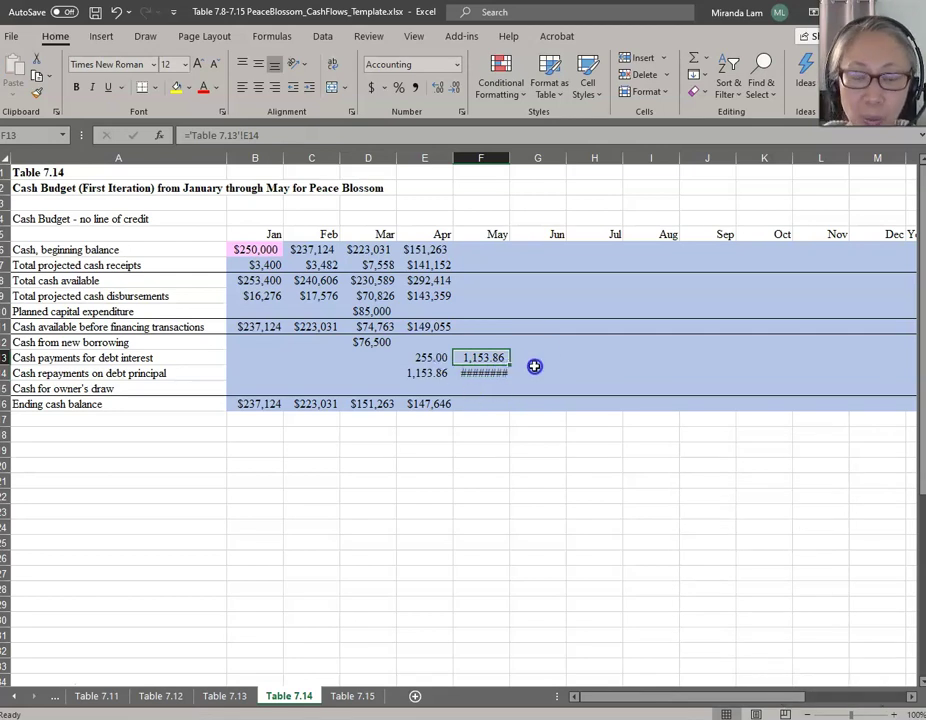
Link May debt interest in F13 and principal in F14 to the May loan payment with ='Table 7.13'!D15 and ='Table 7.13'!E15
{"action": "type", "text": "="}
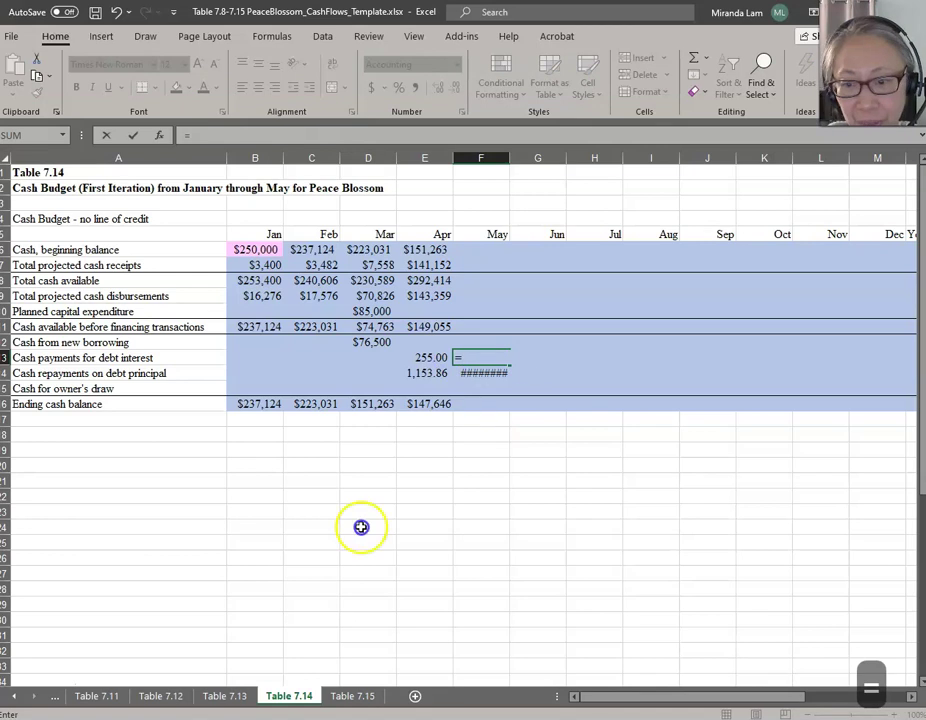
{"action": "left_click", "coordinate": [225, 696]}
{"action": "left_click", "coordinate": [303, 348]}
{"action": "key", "text": "Return"}
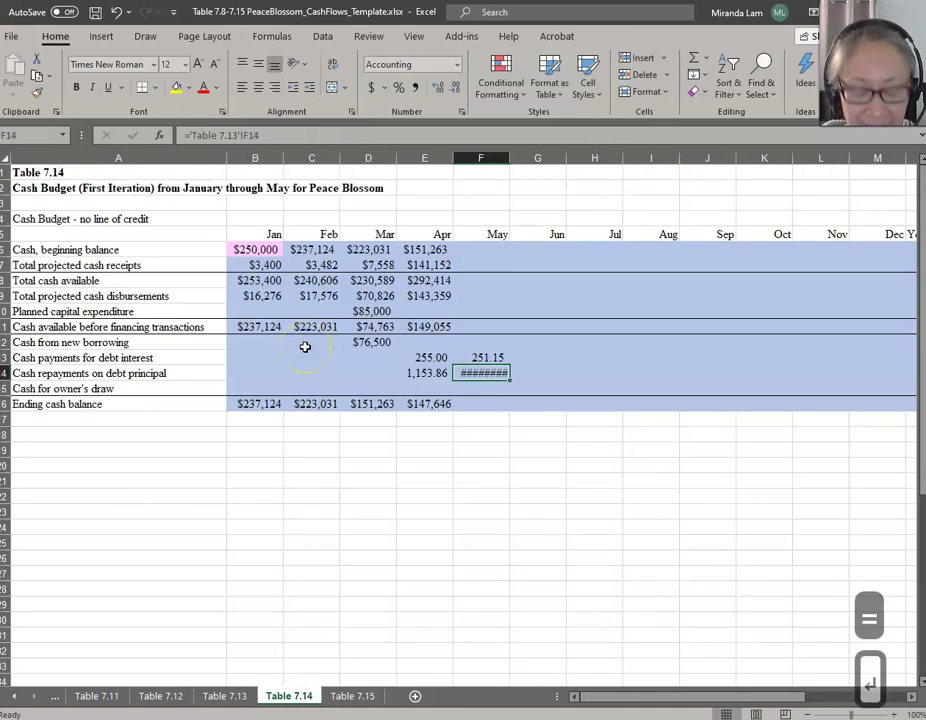
{"action": "type", "text": "="}
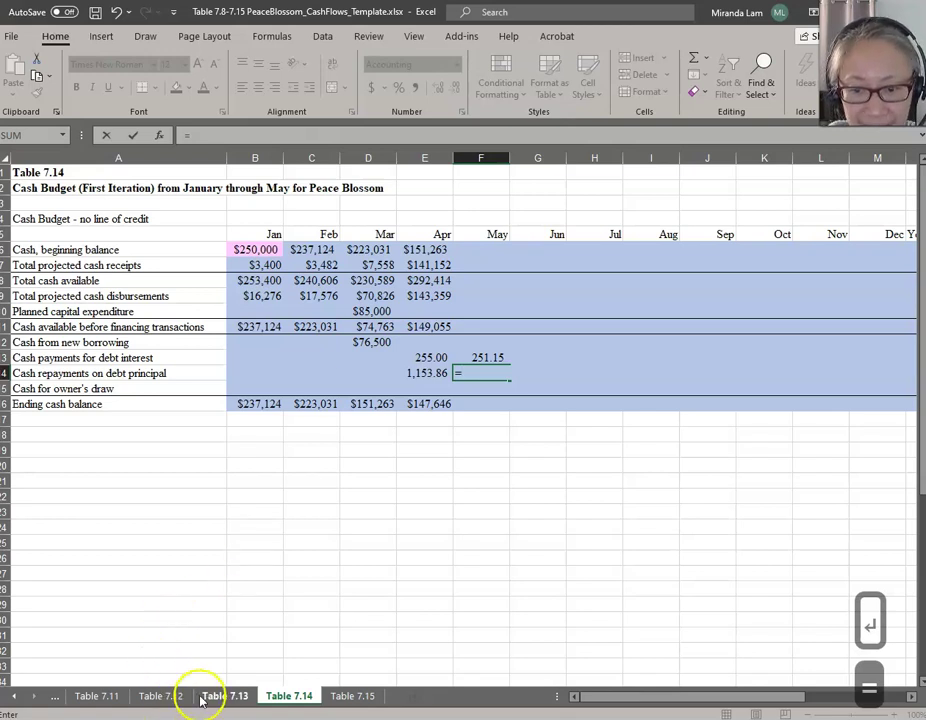
{"action": "left_click", "coordinate": [205, 697]}
{"action": "left_click", "coordinate": [345, 348]}
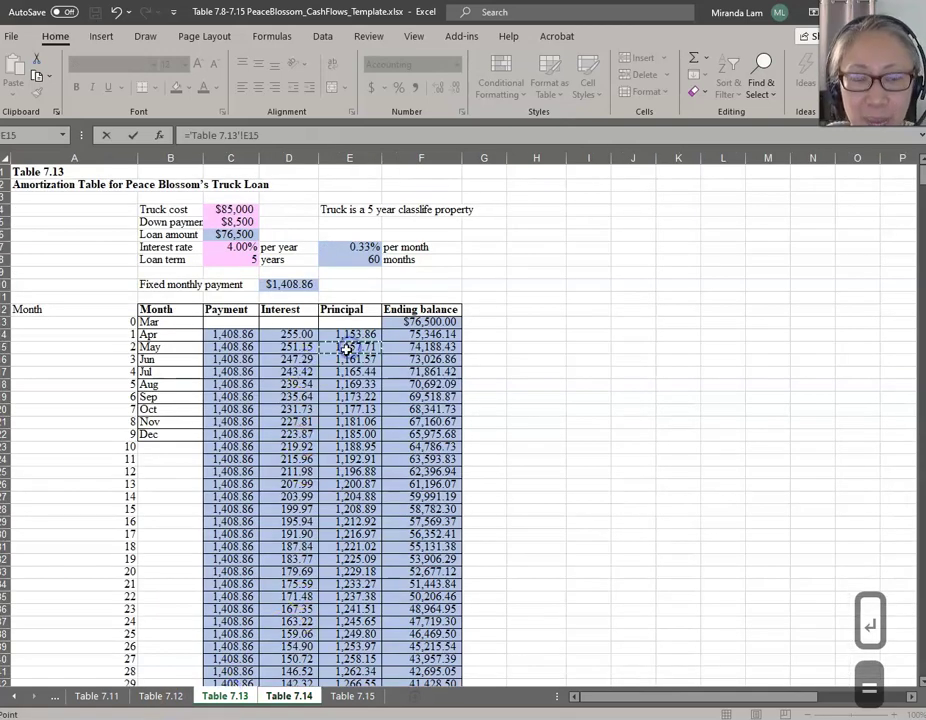
{"action": "key", "text": "Return"}
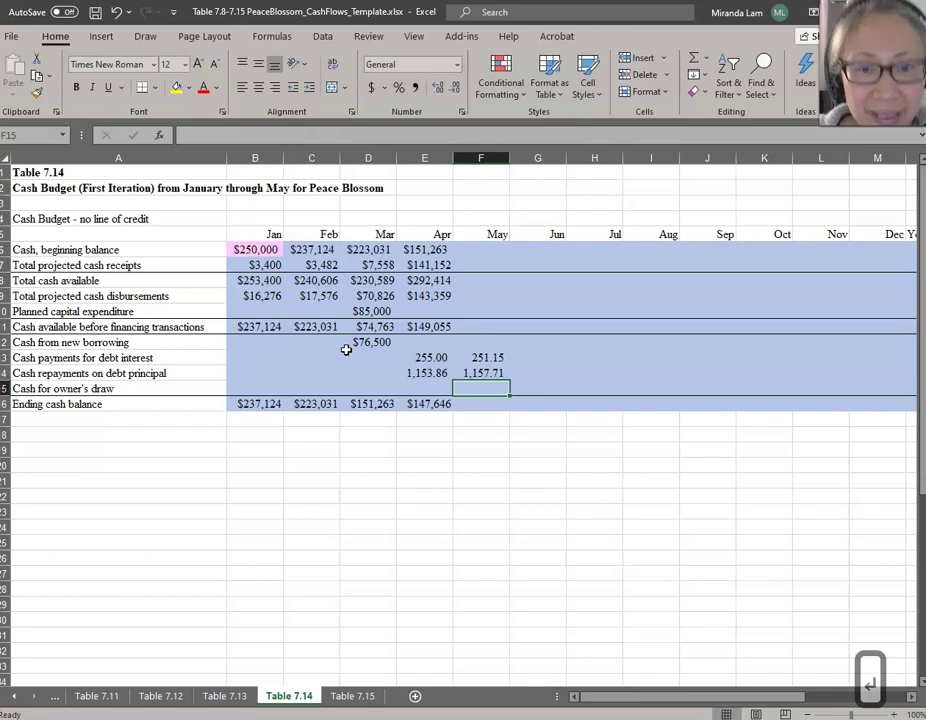
Clear the April and May debt interest and principal formulas in E13:F14
{"action": "key", "text": "Up"}
{"action": "key", "text": "Up"}
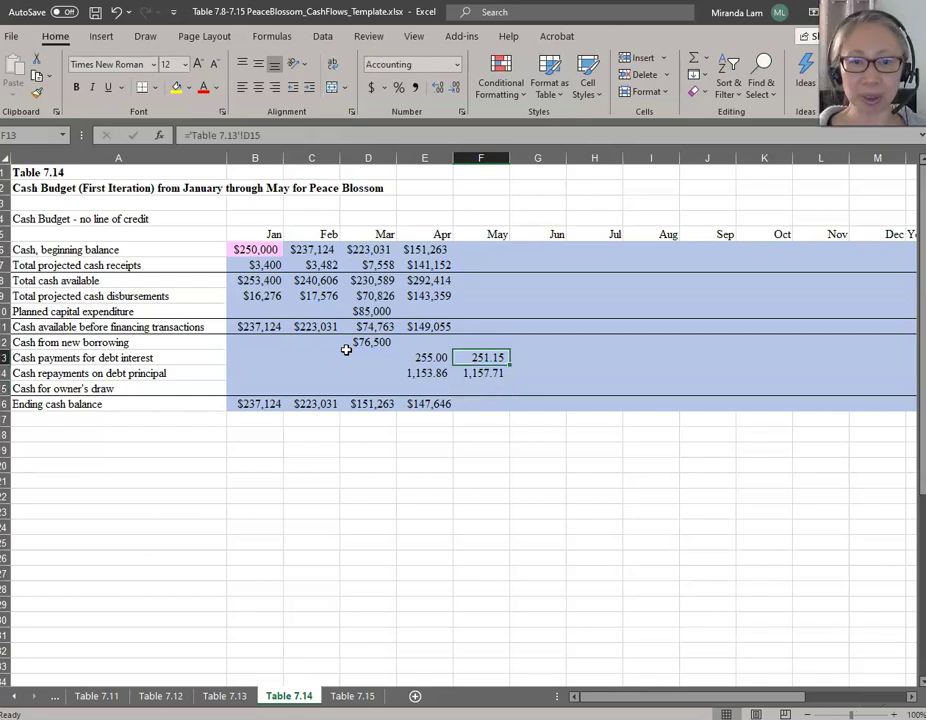
{"action": "key", "text": "Left"}
{"action": "key", "text": "shift+Down"}
{"action": "key", "text": "shift+Right"}
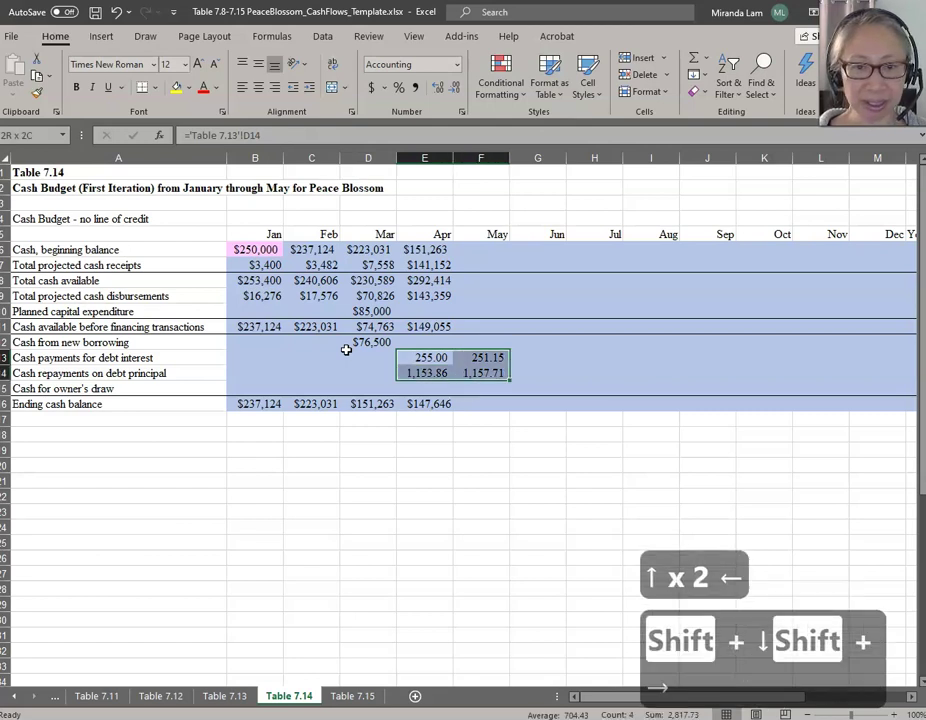
{"action": "key", "text": "Delete"}
Copy the April cash budget formulas in E6:E16 across May through December, up to column M
{"action": "key", "text": "Up"}
{"action": "key", "text": "Up"}
{"action": "key", "text": "Up"}
{"action": "key", "text": "Up"}
{"action": "key", "text": "Up"}
{"action": "key", "text": "Up"}
{"action": "key", "text": "Up"}
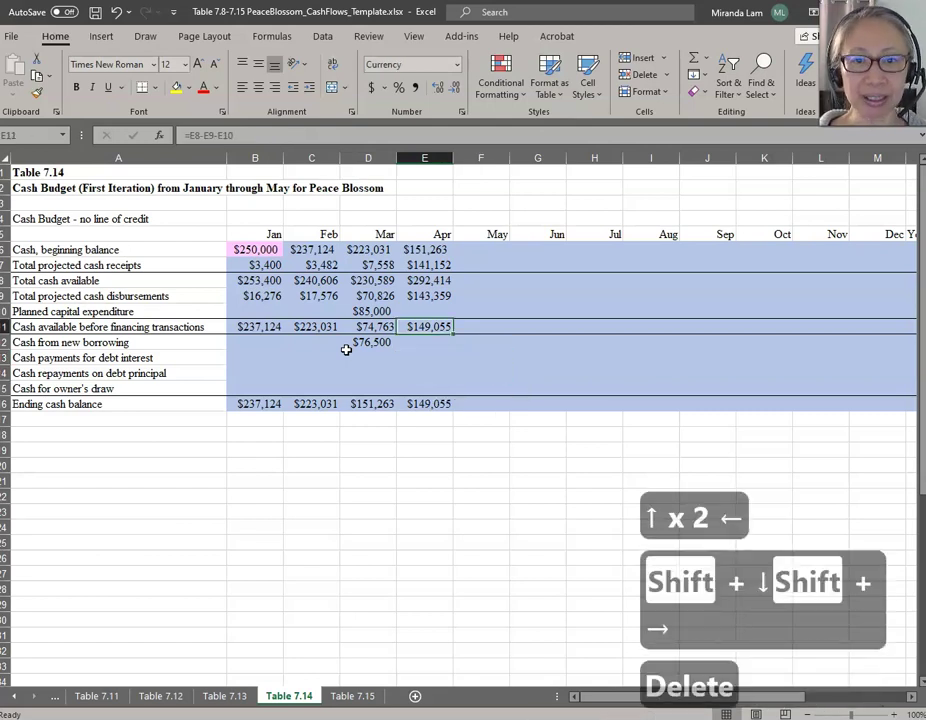
{"action": "key", "text": "shift+Down"}
{"action": "key", "text": "shift+Down"}
{"action": "key", "text": "shift+Down"}
{"action": "key", "text": "shift+Down"}
{"action": "key", "text": "shift+Down"}
{"action": "key", "text": "shift+Down"}
{"action": "key", "text": "shift+Down"}
{"action": "key", "text": "shift+Down"}
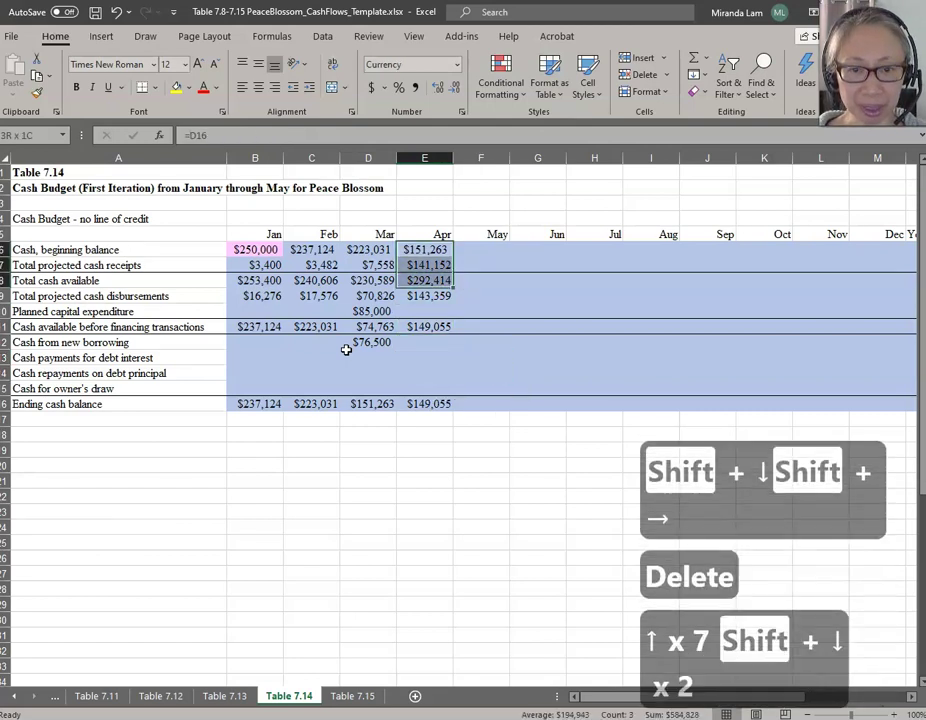
{"action": "key", "text": "shift+Down"}
{"action": "key", "text": "shift+Down"}
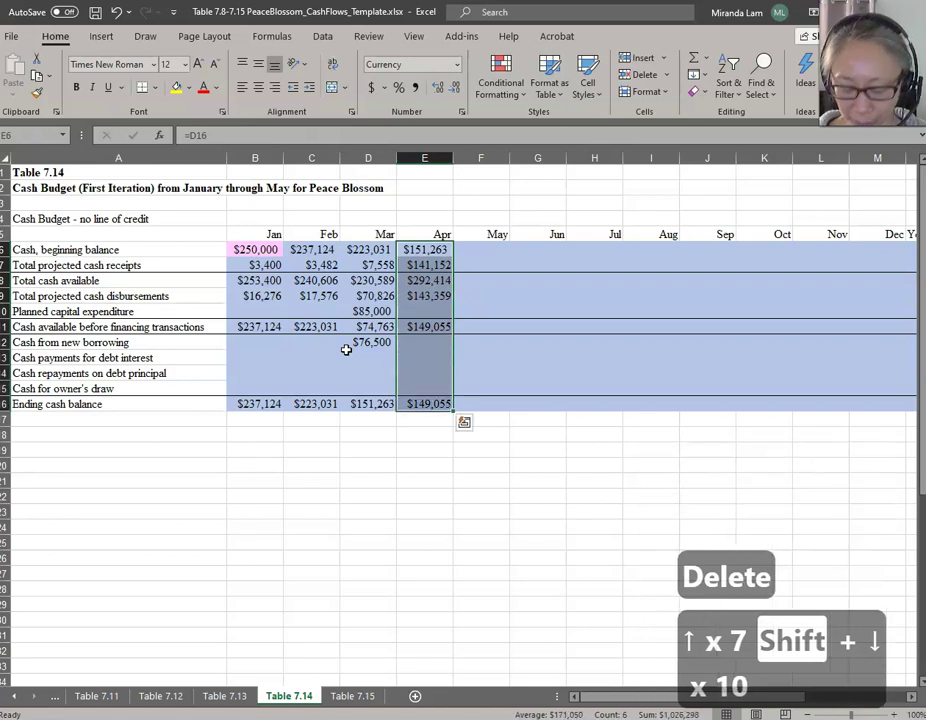
{"action": "key", "text": "ctrl+c"}
{"action": "key", "text": "shift+Right"}
{"action": "key", "text": "shift+Right"}
{"action": "key", "text": "shift+Right"}
{"action": "key", "text": "shift+Right"}
{"action": "key", "text": "shift+Right"}
{"action": "key", "text": "shift+Right"}
{"action": "key", "text": "shift+Right"}
{"action": "key", "text": "shift+Right"}
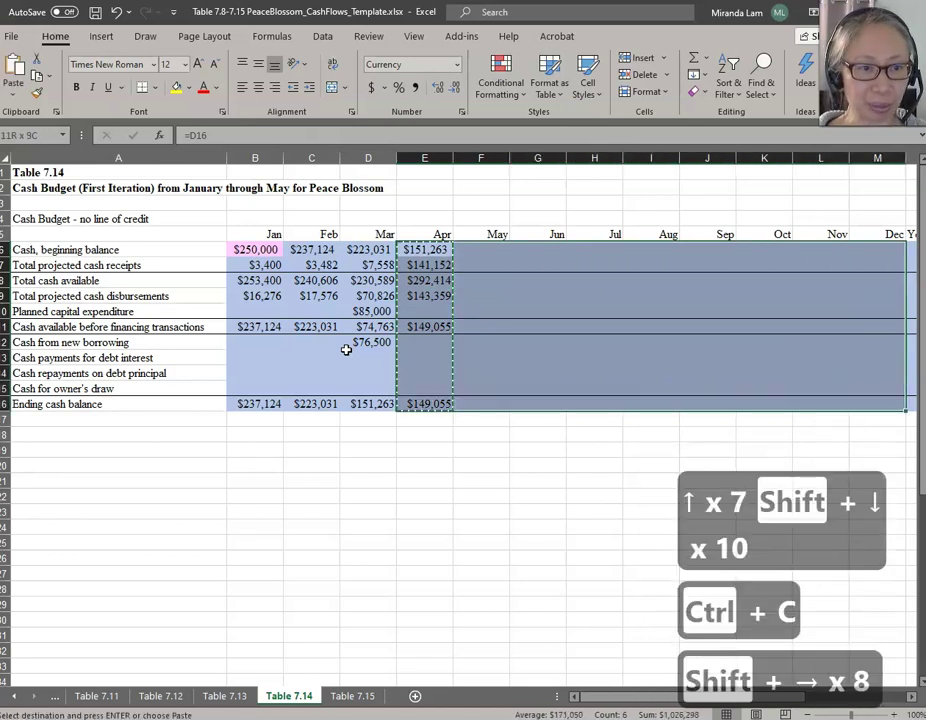
{"action": "key", "text": "ctrl+v"}
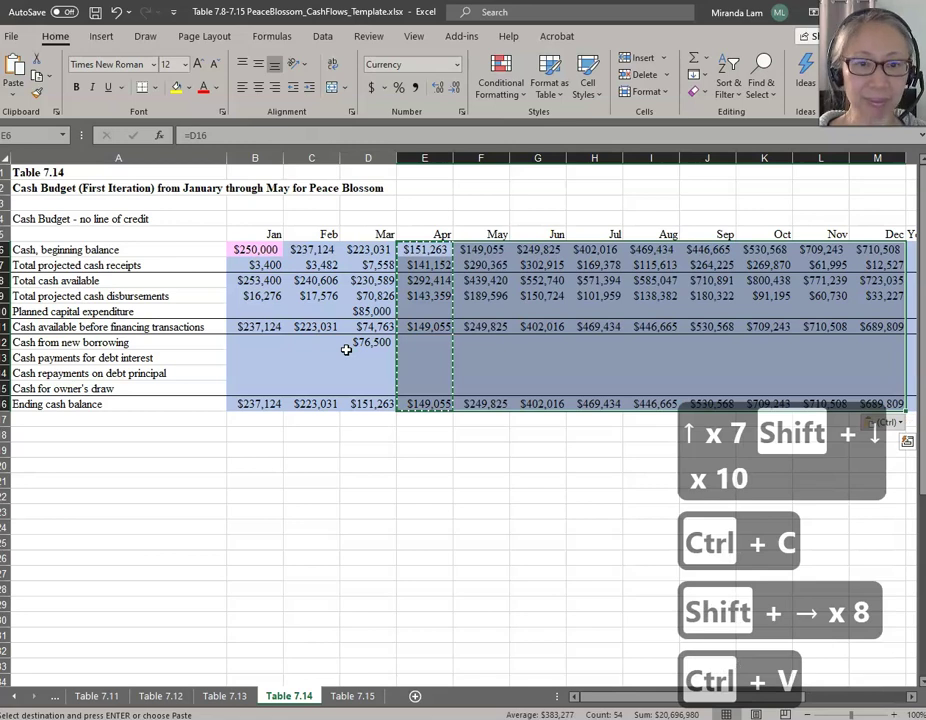
{"action": "key", "text": "Escape"}
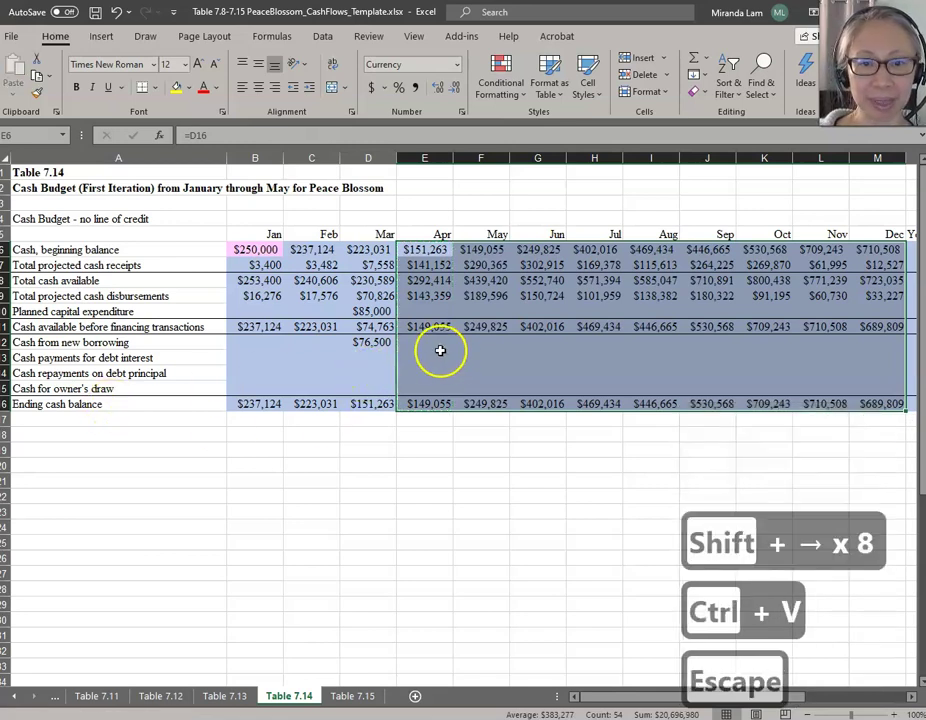
Fill April through December debt interest payments in E13:M13 with =TRANSPOSE('Table 7.13'!D14:D22)
{"action": "left_click", "coordinate": [430, 358]}
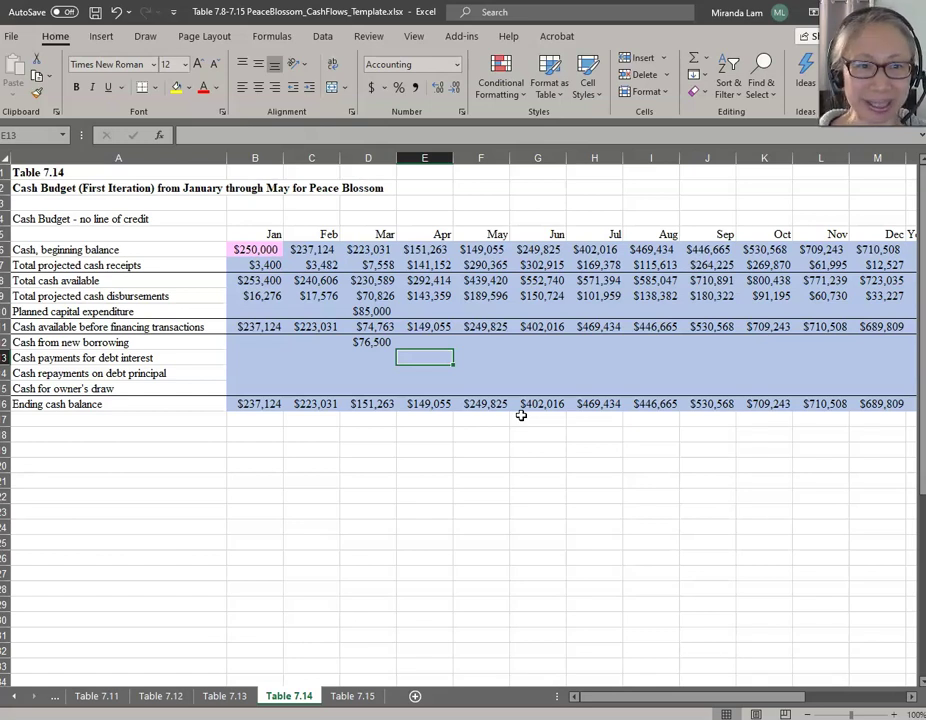
{"action": "key", "text": "shift+Right"}
{"action": "key", "text": "shift+Right"}
{"action": "key", "text": "shift+Right"}
{"action": "key", "text": "shift+Right"}
{"action": "key", "text": "shift+Right"}
{"action": "key", "text": "shift+Right"}
{"action": "key", "text": "shift+Right"}
{"action": "key", "text": "shift+Right"}
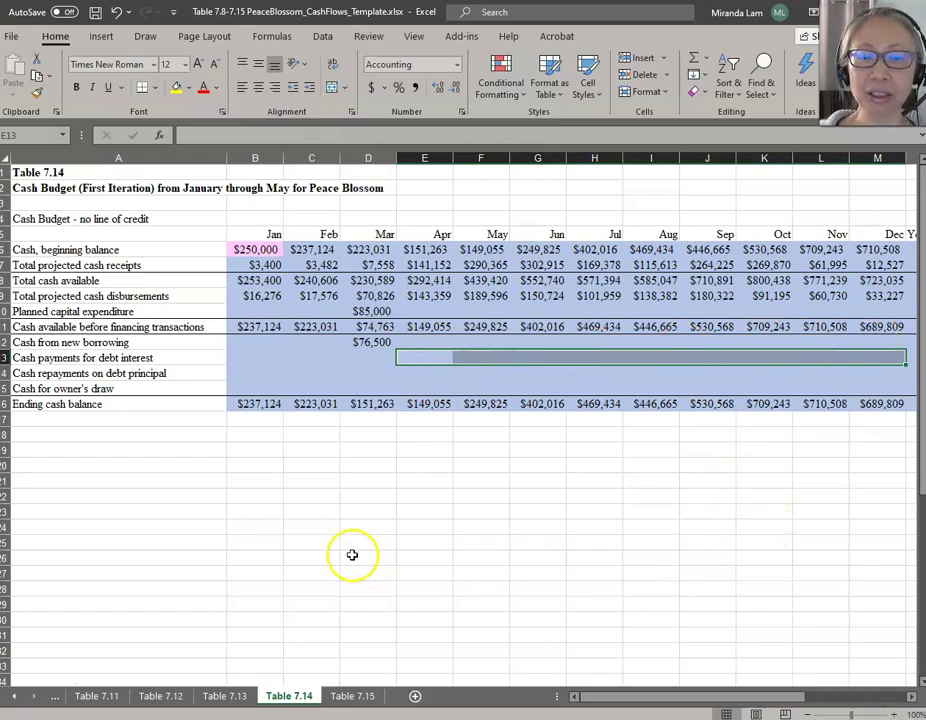
{"action": "left_click", "coordinate": [188, 134]}
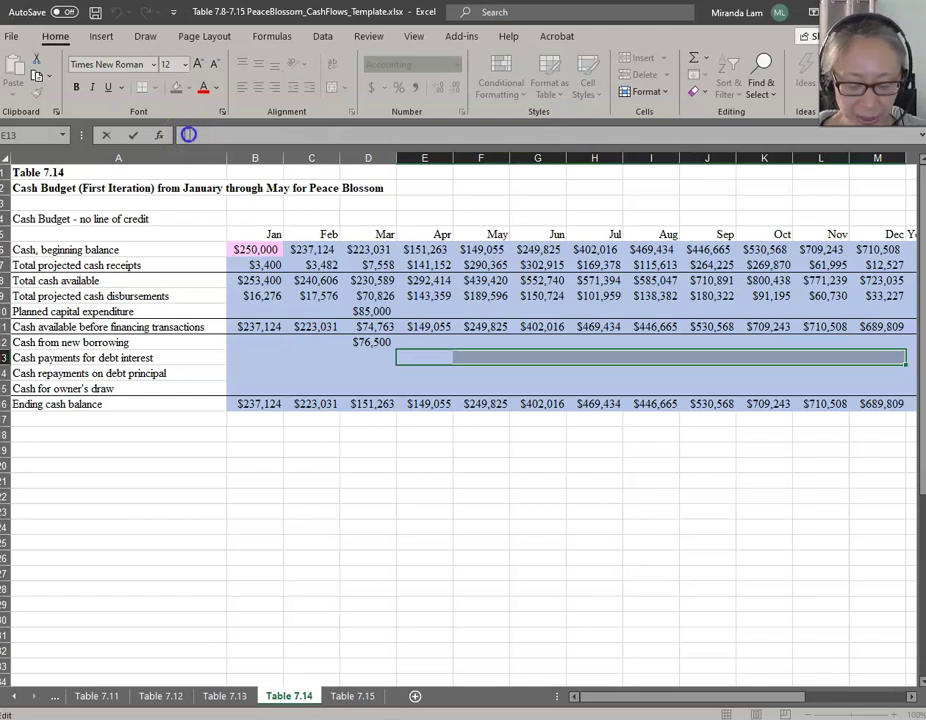
{"action": "type", "text": "="}
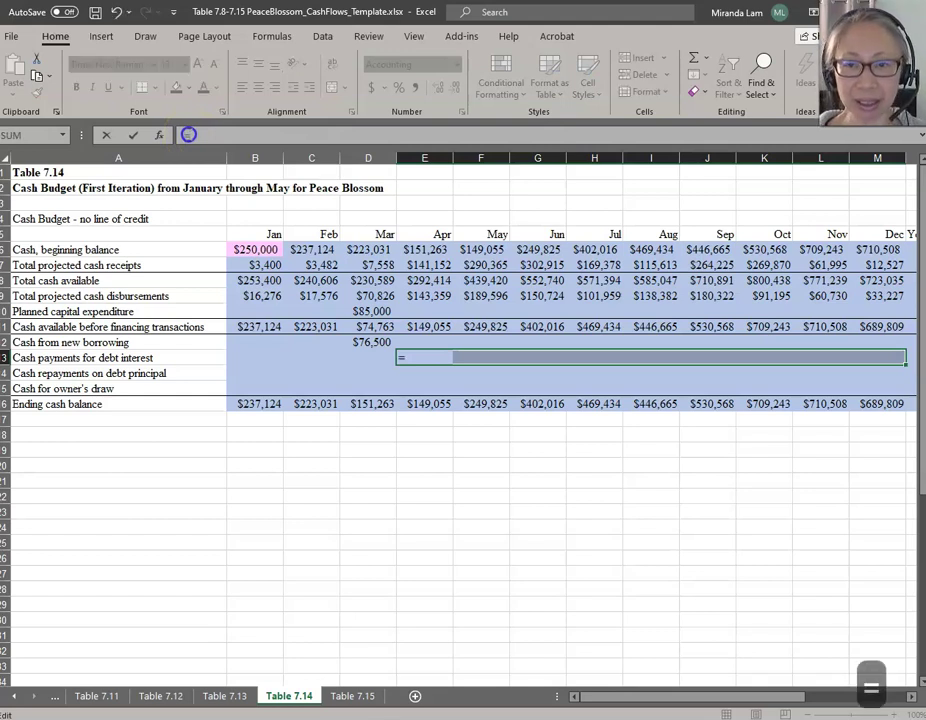
{"action": "type", "text": "transpose"}
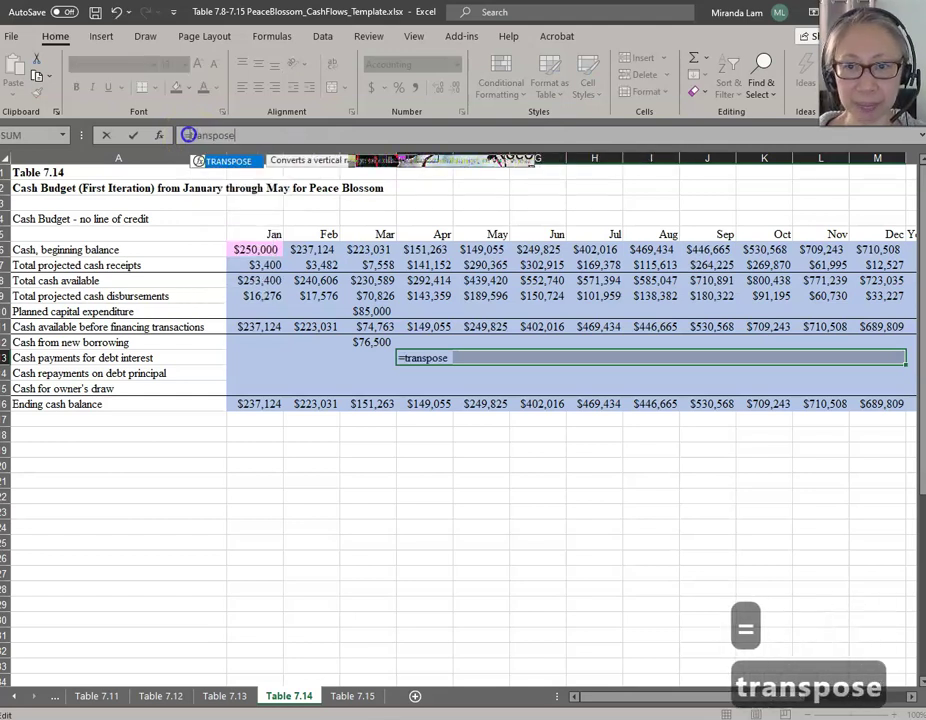
{"action": "type", "text": "("}
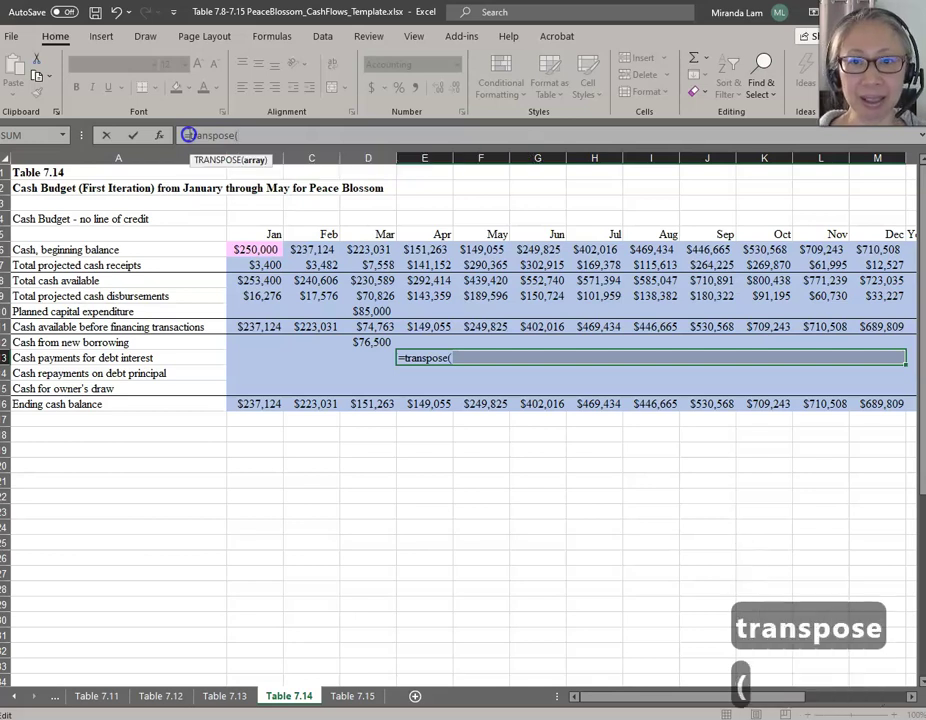
{"action": "left_click", "coordinate": [227, 696]}
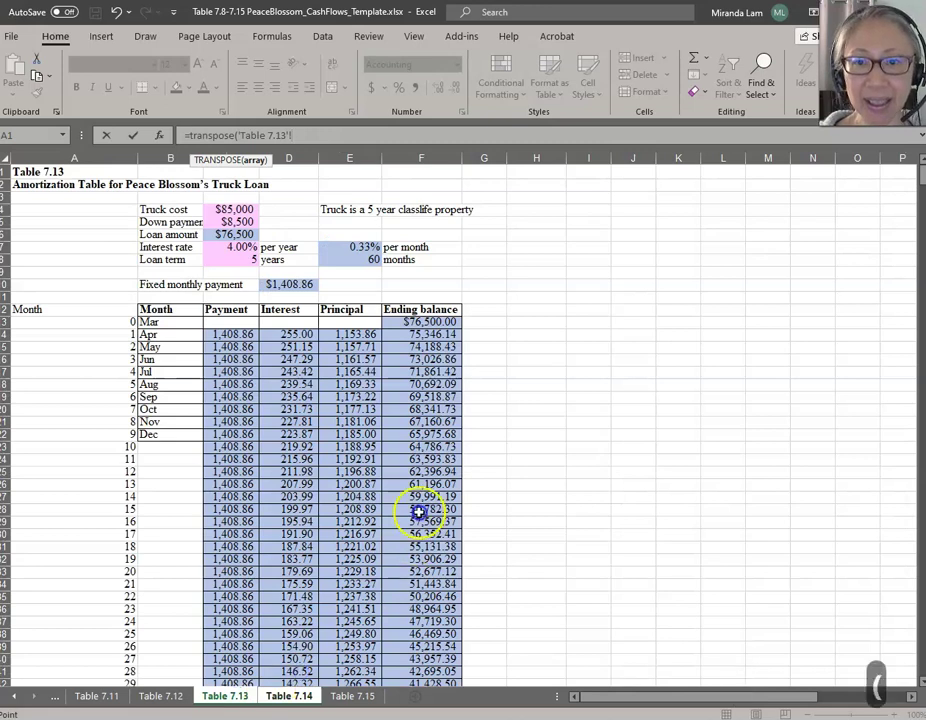
{"action": "left_click", "coordinate": [284, 333]}
{"action": "key", "text": "shift+Down"}
{"action": "key", "text": "shift+Down"}
{"action": "key", "text": "shift+Down"}
{"action": "key", "text": "shift+Down"}
{"action": "key", "text": "shift+Down"}
{"action": "key", "text": "shift+Down"}
{"action": "key", "text": "shift+Down"}
{"action": "key", "text": "shift+Down"}
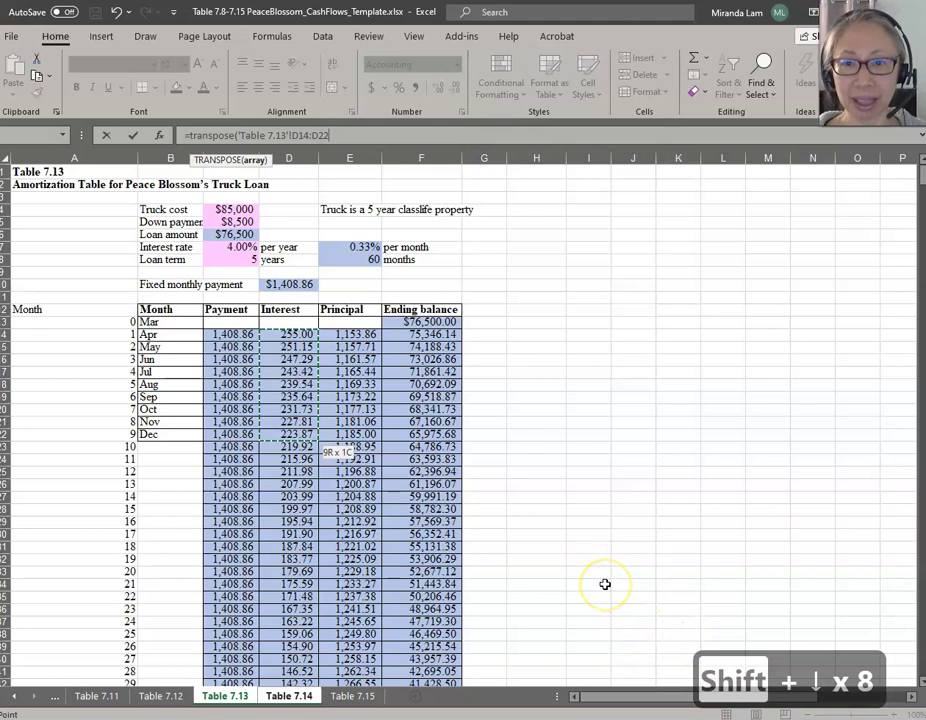
{"action": "type", "text": ")"}
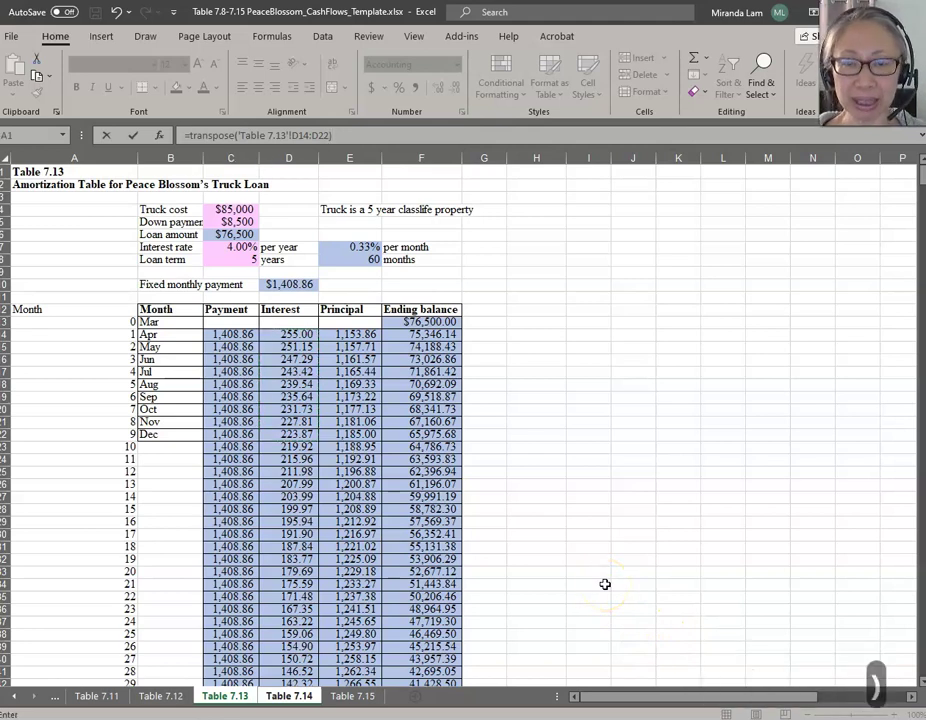
{"action": "key", "text": "Return"}
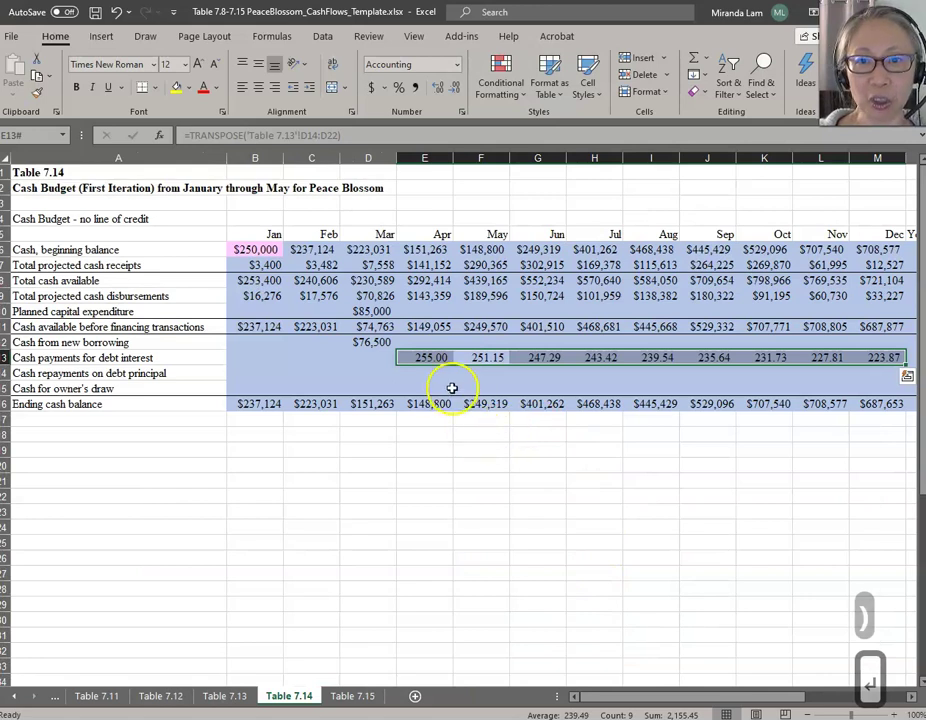
{"action": "left_click", "coordinate": [424, 357]}
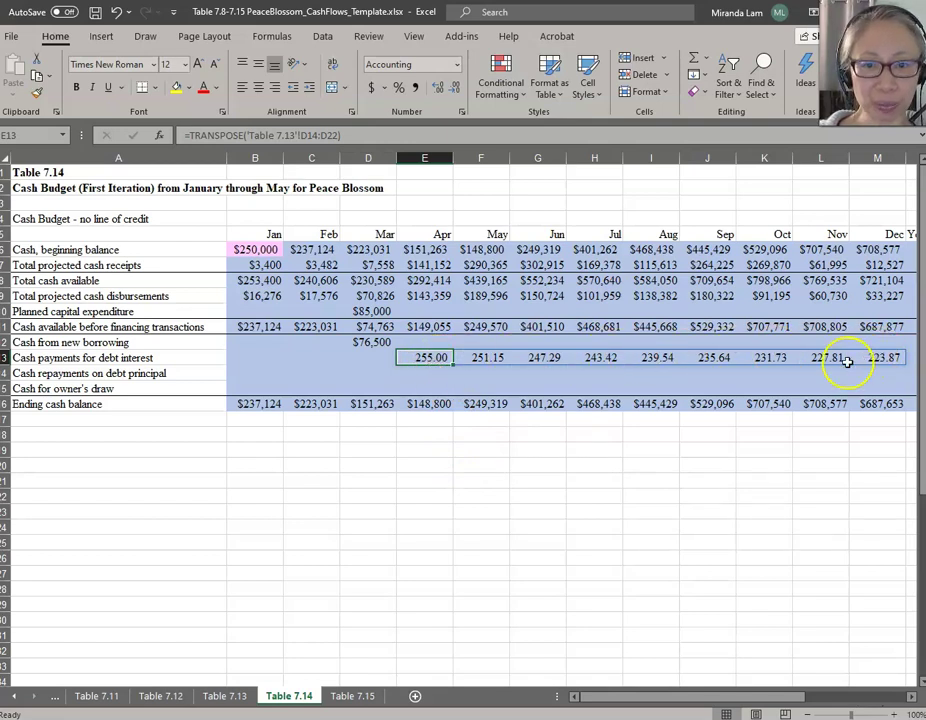
Fill April through December debt principal repayments in E14:M14 with =TRANSPOSE('Table 7.13'!E14:E22)
{"action": "left_click", "coordinate": [438, 372]}
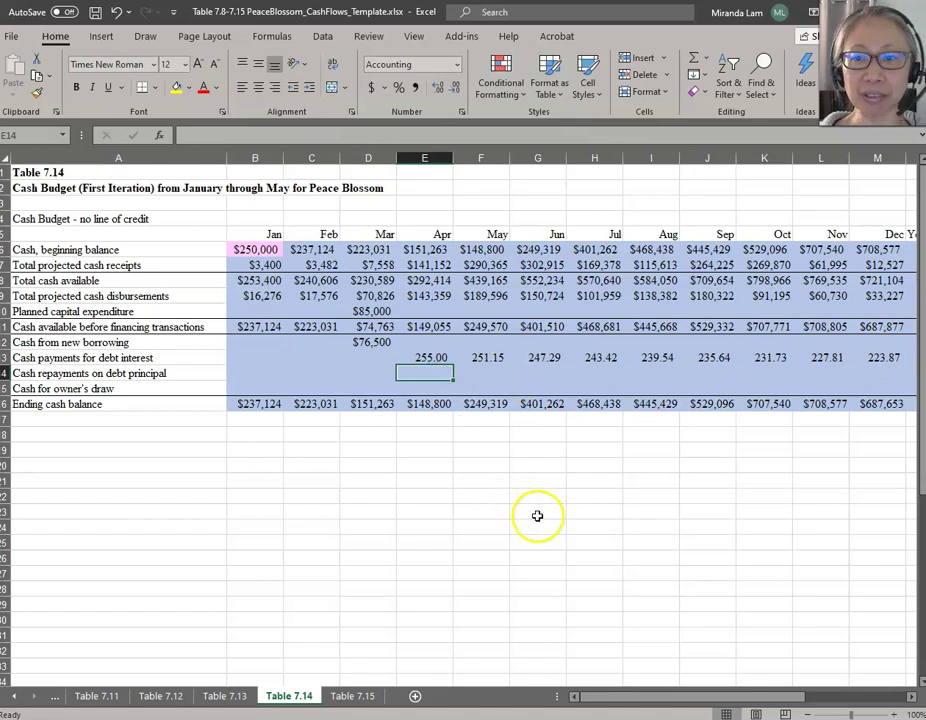
{"action": "key", "text": "shift+Right"}
{"action": "key", "text": "shift+Right"}
{"action": "key", "text": "shift+Right"}
{"action": "key", "text": "shift+Right"}
{"action": "key", "text": "shift+Right"}
{"action": "key", "text": "shift+Right"}
{"action": "key", "text": "shift+Right"}
{"action": "key", "text": "shift+Right"}
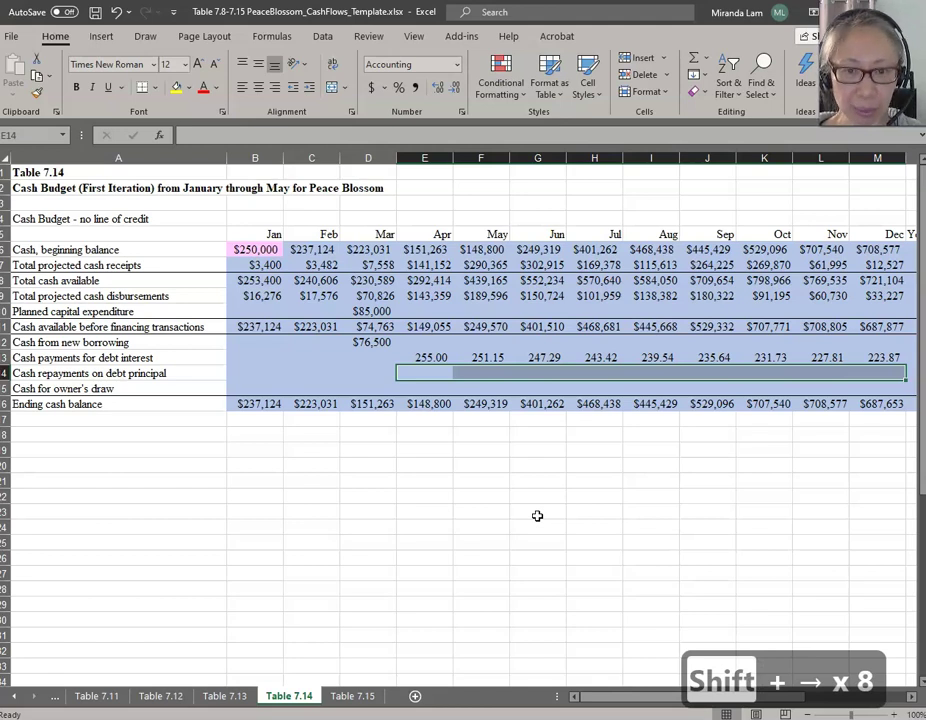
{"action": "type", "text": "=transpose"}
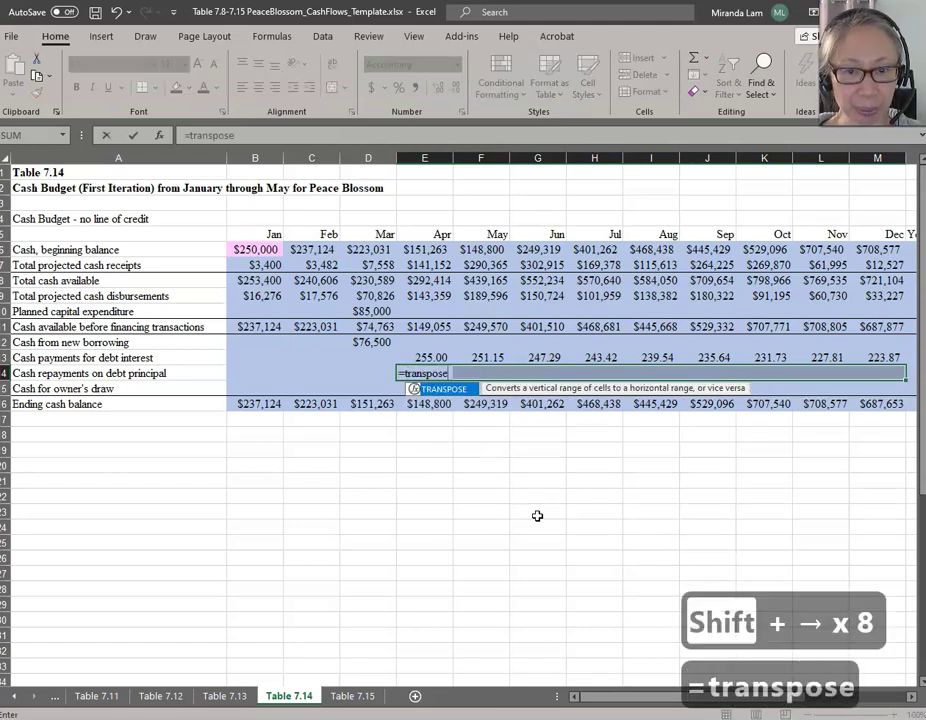
{"action": "type", "text": "("}
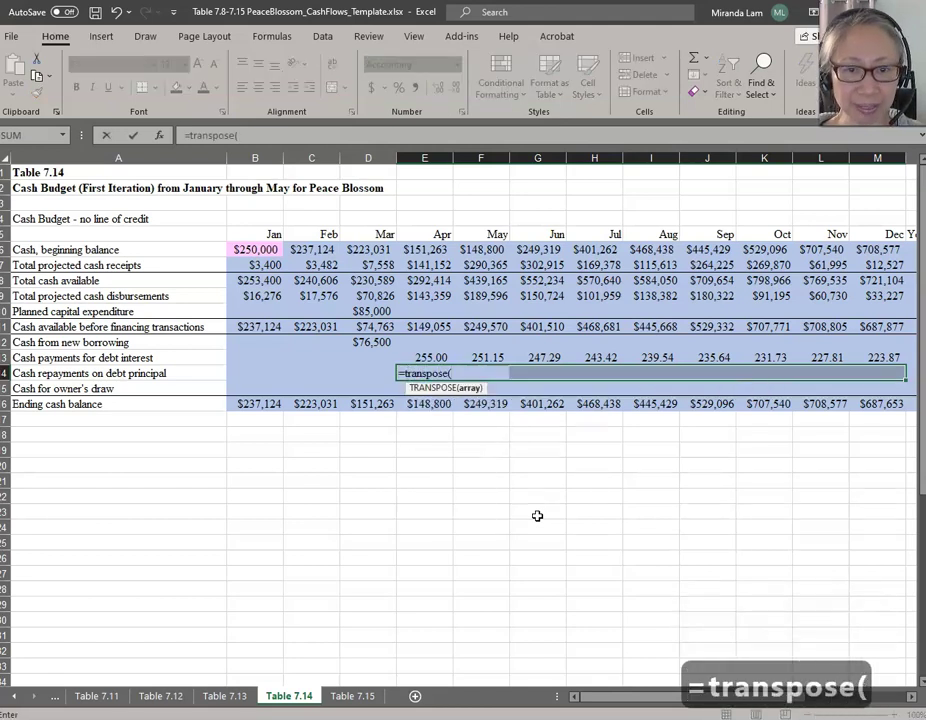
{"action": "left_click", "coordinate": [235, 696]}
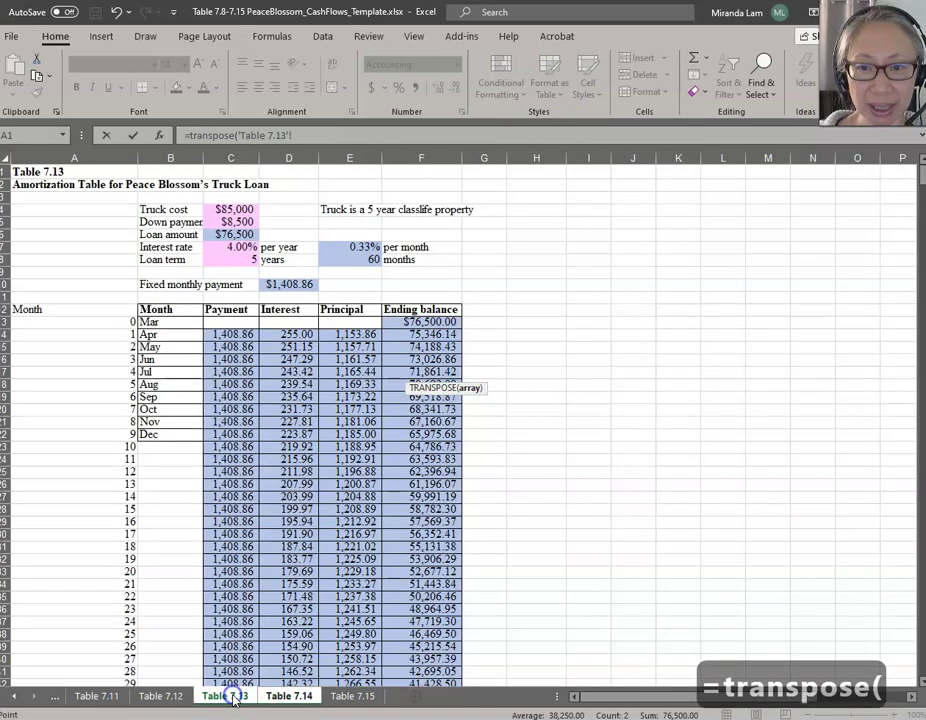
{"action": "left_click", "coordinate": [368, 338]}
{"action": "key", "text": "shift+Down"}
{"action": "key", "text": "shift+Down"}
{"action": "key", "text": "shift+Down"}
{"action": "key", "text": "shift+Down"}
{"action": "key", "text": "shift+Down"}
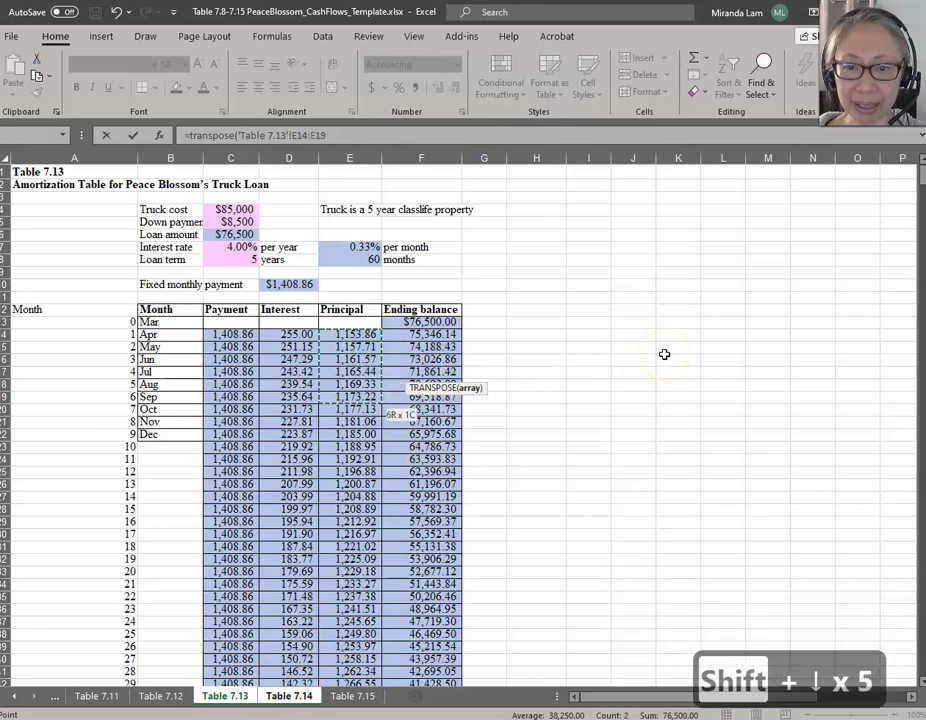
{"action": "key", "text": "shift+Down"}
{"action": "key", "text": "shift+Down"}
{"action": "key", "text": "shift+Down"}
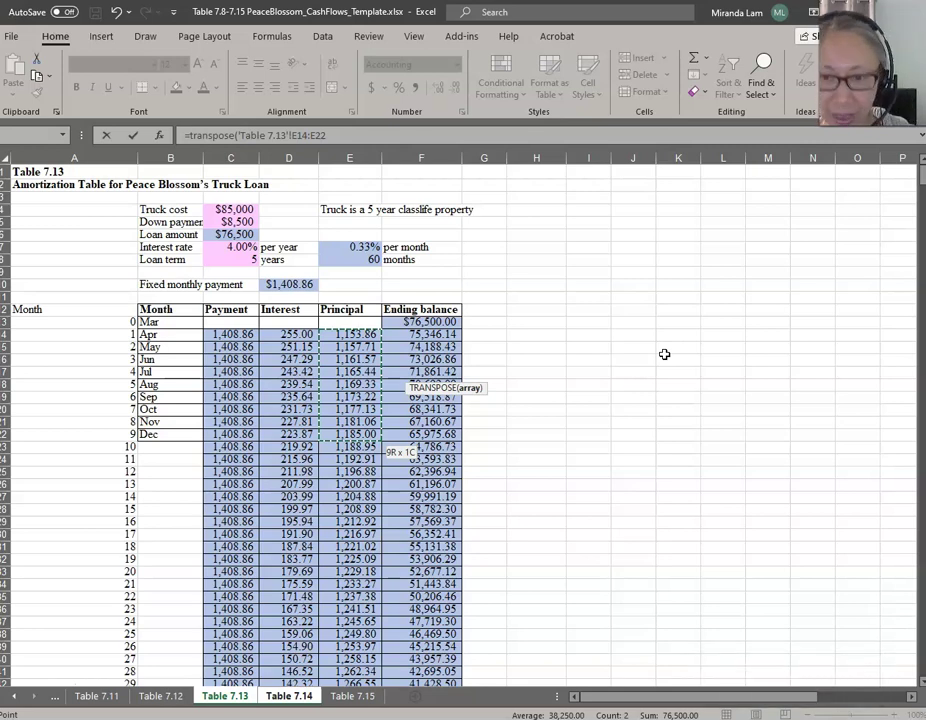
{"action": "type", "text": ")"}
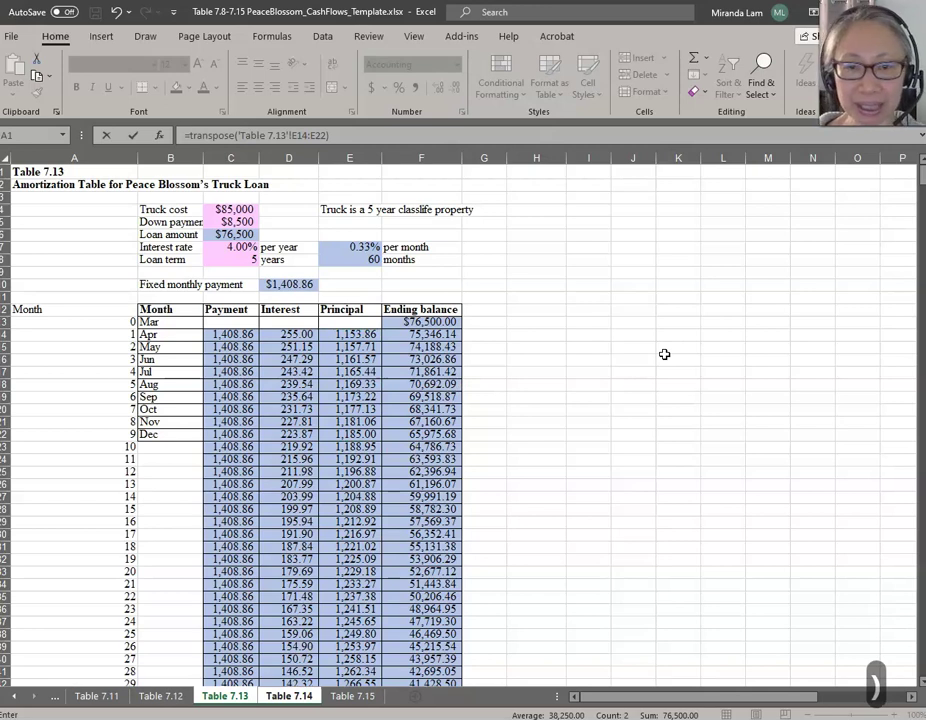
{"action": "key", "text": "Return"}
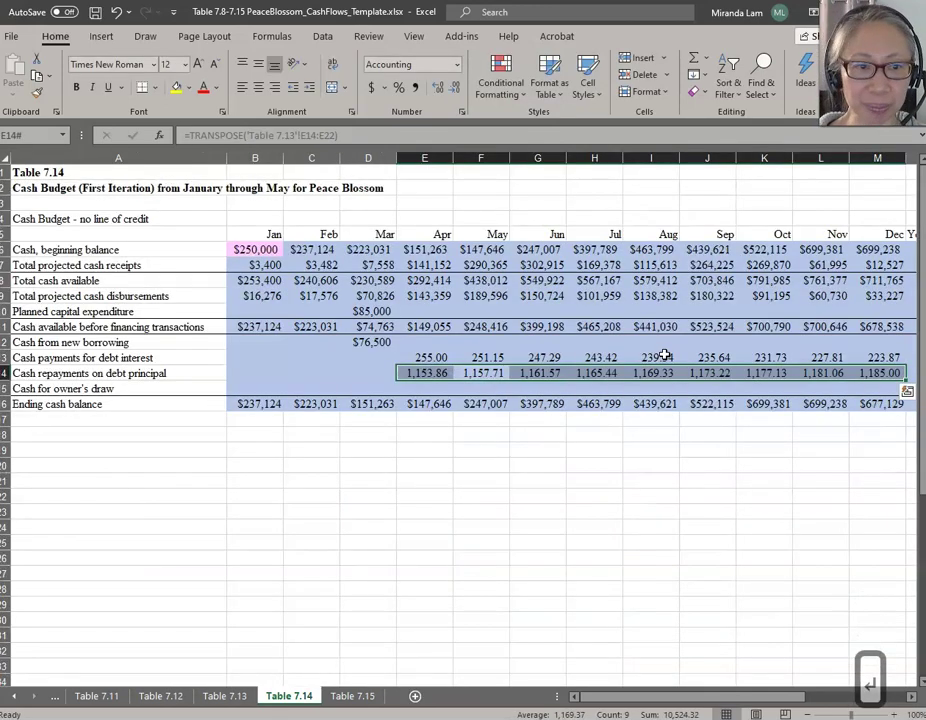
{"action": "left_click", "coordinate": [427, 428]}
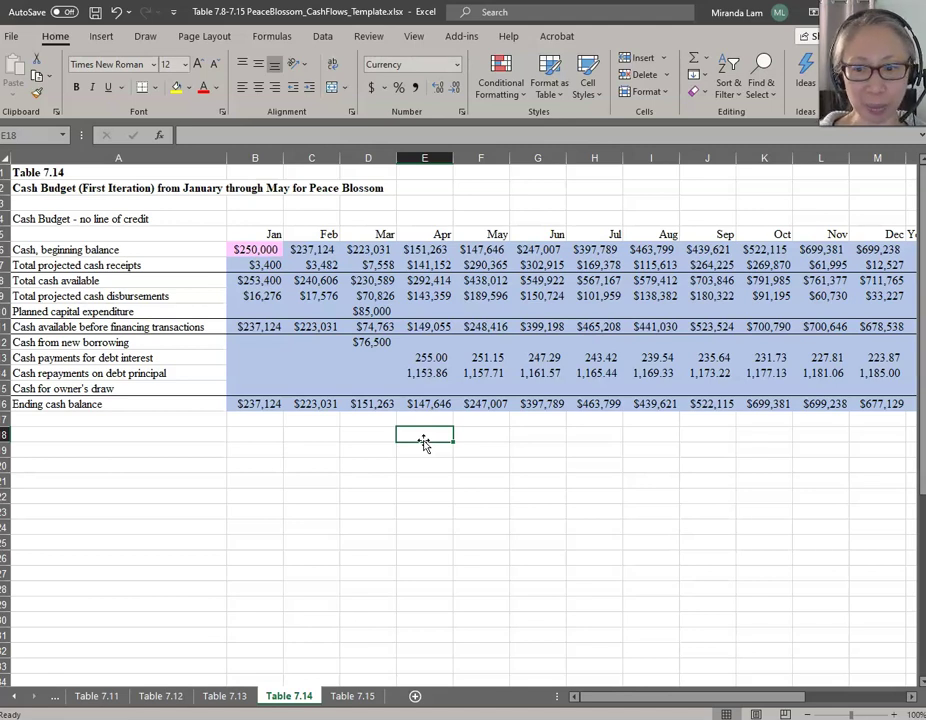
Enter =B6 in N6 as the Year Total for the beginning cash balance in Table 7.14
{"action": "scroll", "coordinate": [430, 475], "scroll_direction": "right", "scroll_amount": 1}
{"action": "left_click", "coordinate": [707, 256]}
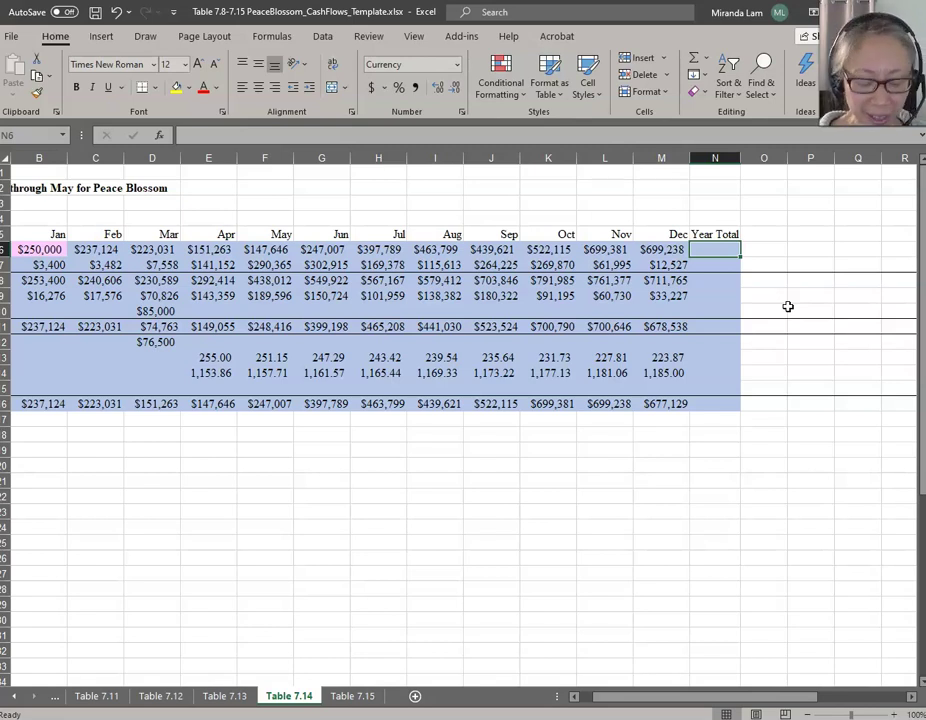
{"action": "type", "text": "="}
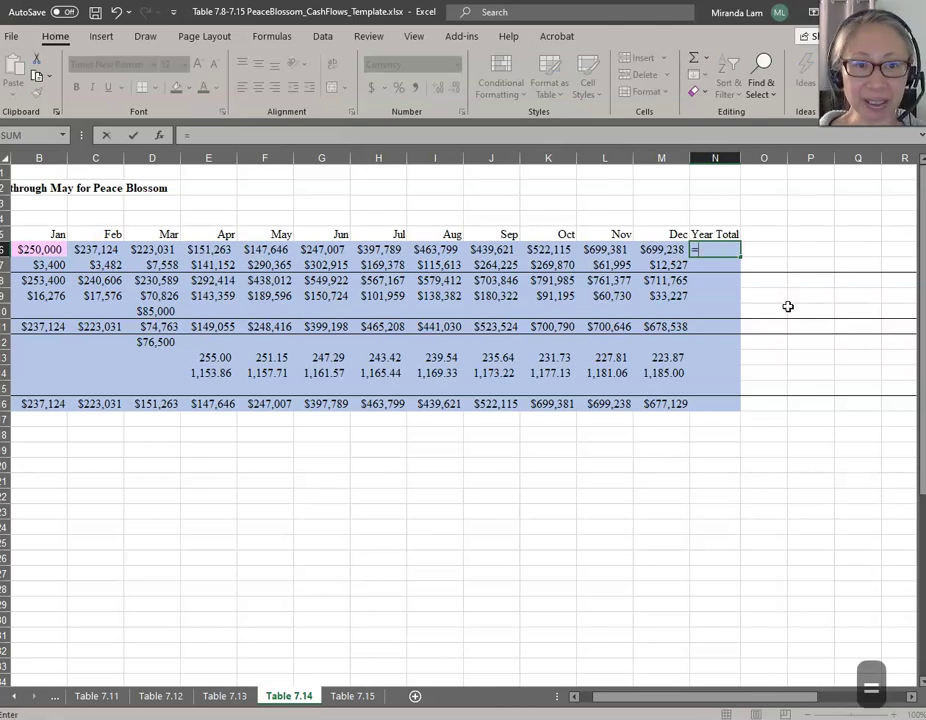
{"action": "key", "text": "Home"}
{"action": "key", "text": "Right"}
{"action": "key", "text": "Return"}
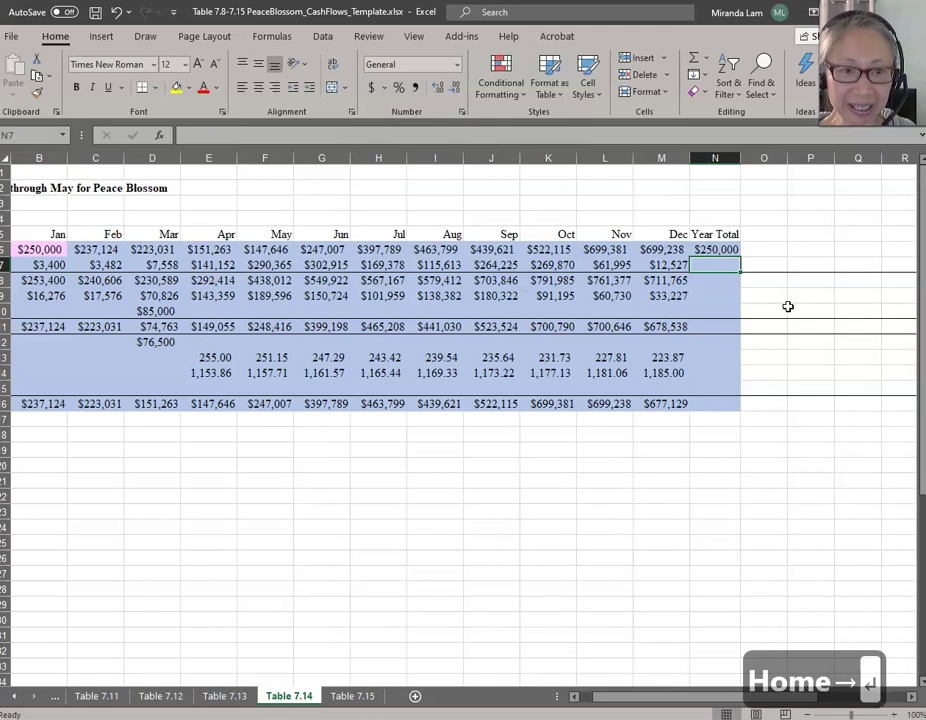
Total the year's projected cash receipts in N7 with =SUM(B7:M7)
{"action": "type", "text": "=sum("}
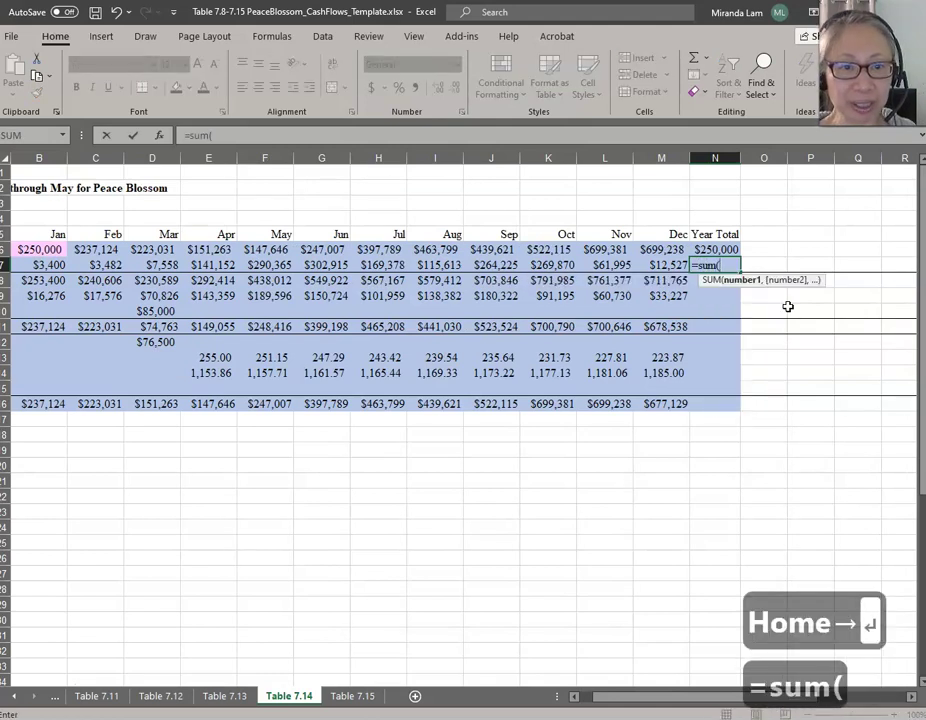
{"action": "key", "text": "Left"}
{"action": "key", "text": "ctrl+shift+Left"}
{"action": "key", "text": "shift+Right"}
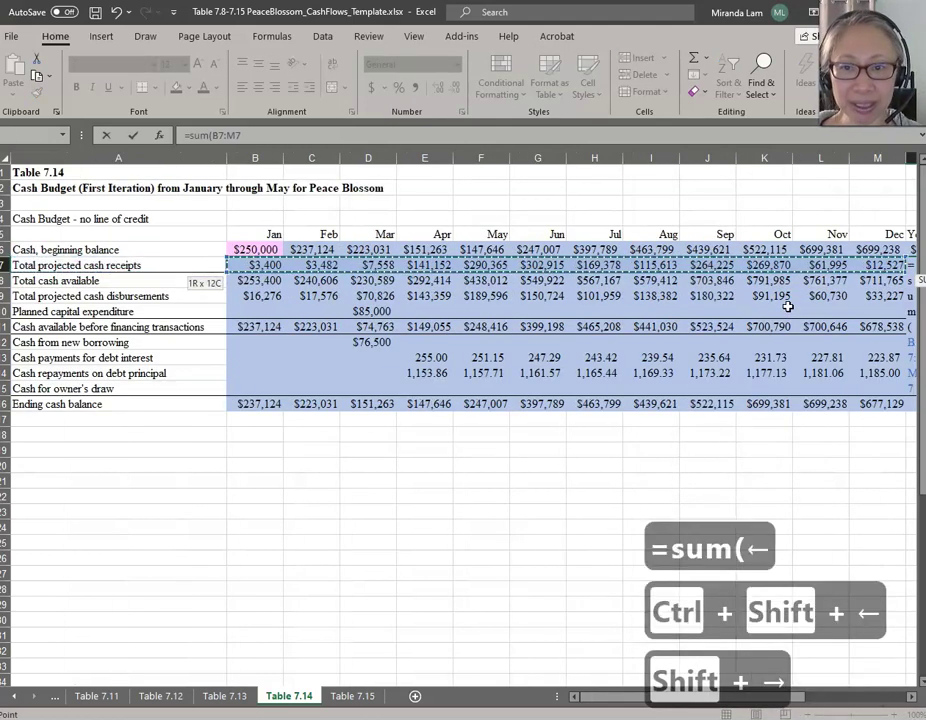
{"action": "type", "text": ")"}
{"action": "key", "text": "Return"}
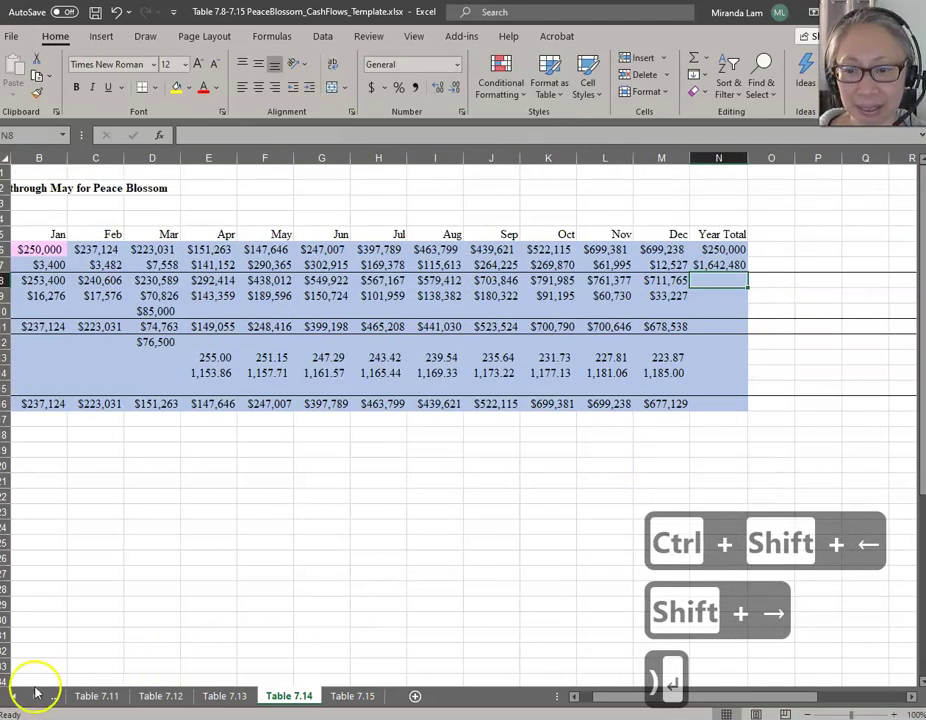
Copy December's total cash available formula from M8 into the Year Total cell N8
{"action": "left_click", "coordinate": [726, 296]}
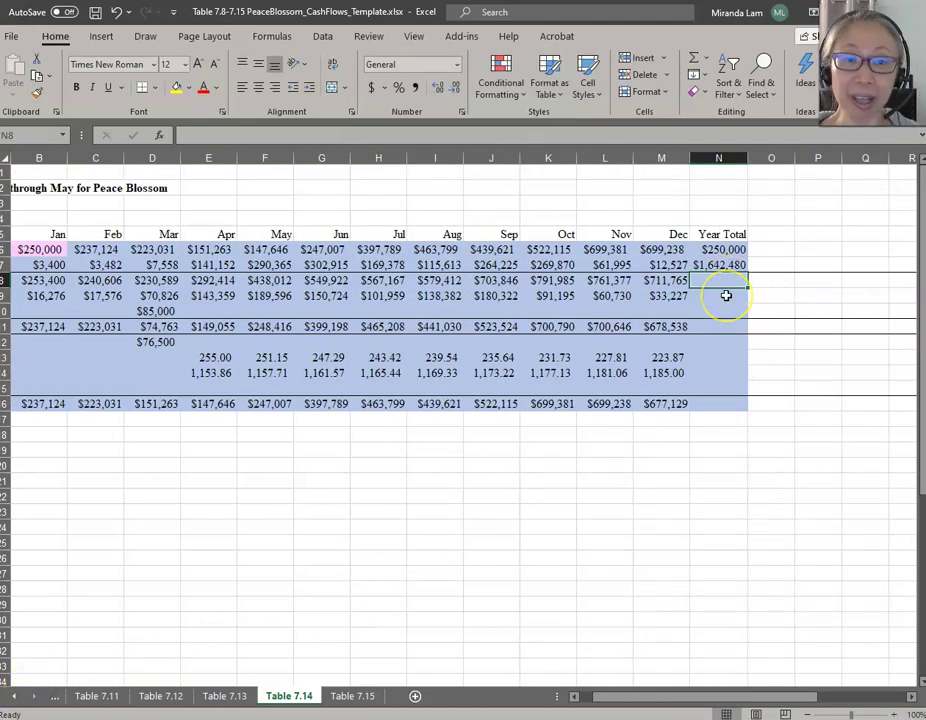
{"action": "key", "text": "Left"}
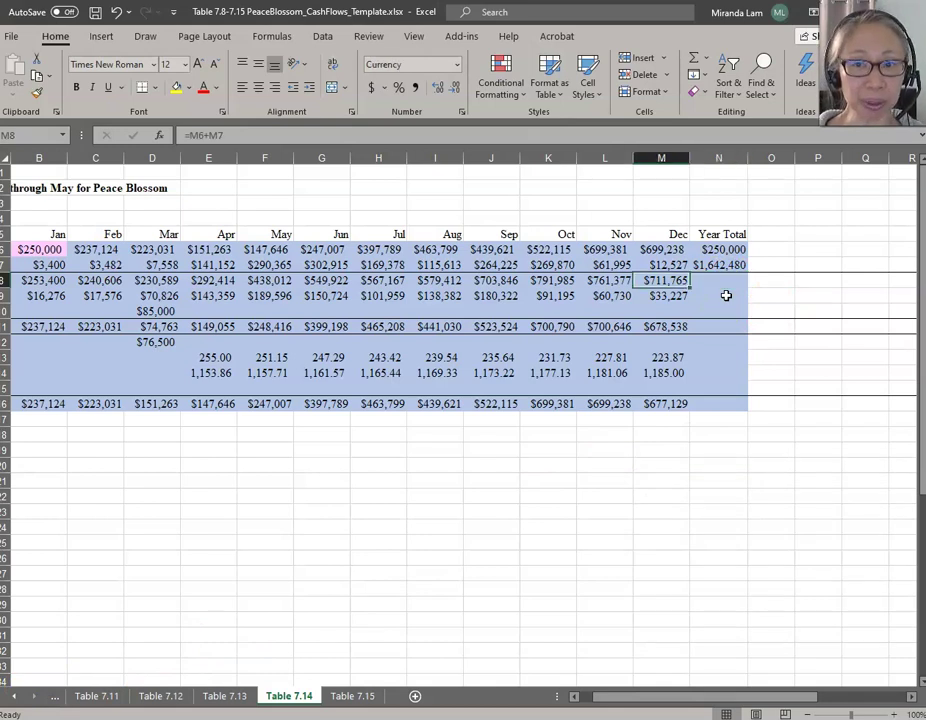
{"action": "key", "text": "ctrl+c"}
{"action": "key", "text": "Right"}
{"action": "key", "text": "ctrl+v"}
{"action": "key", "text": "Down"}
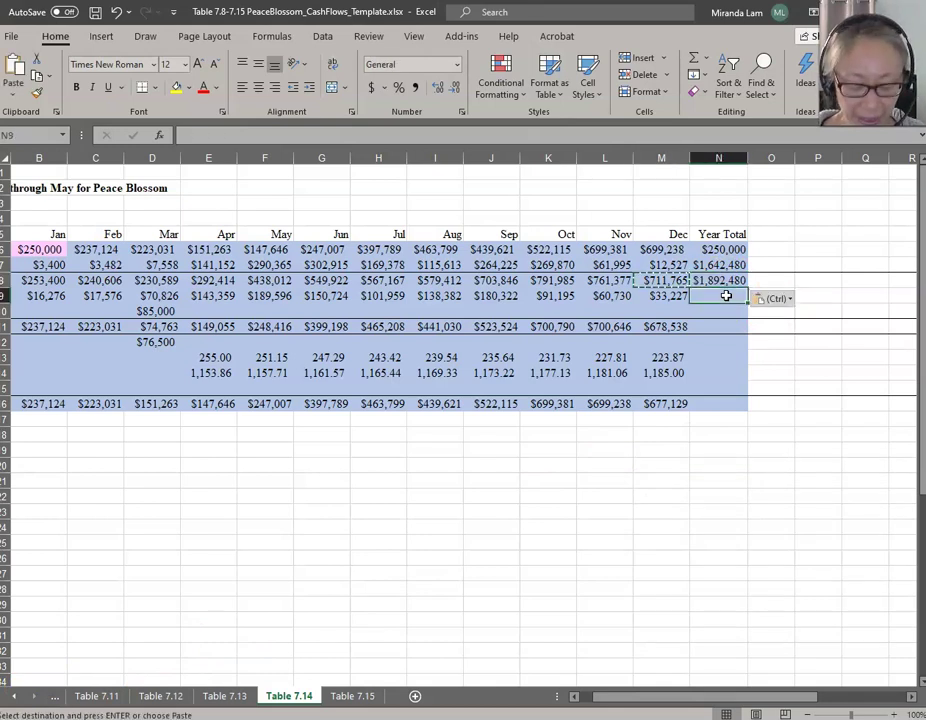
Total the year's projected cash disbursements in N9 with =SUM(B9:M9)
{"action": "type", "text": "=sum("}
{"action": "key", "text": "Left"}
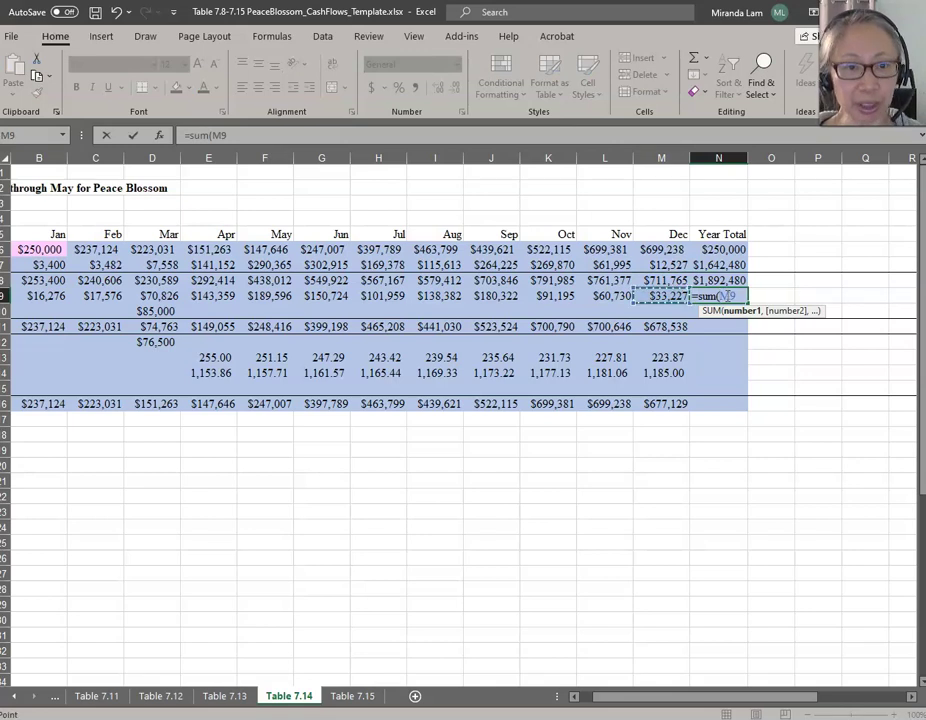
{"action": "left_click_drag", "start_coordinate": [661, 296], "coordinate": [255, 296]}
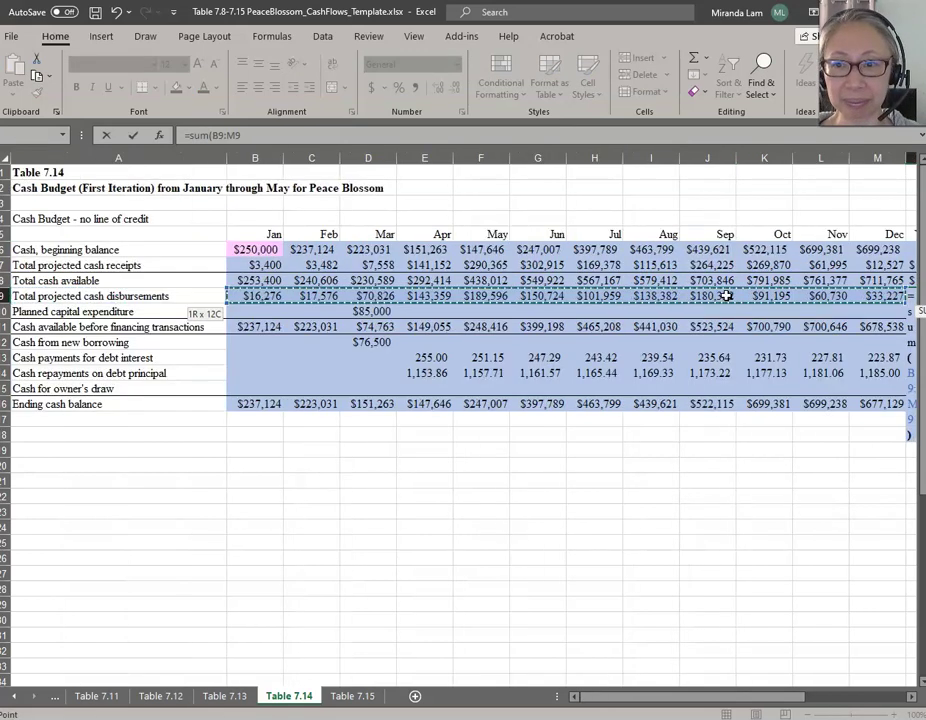
{"action": "key", "text": "Return"}
Copy the disbursements total from N9 into N10 for planned capital expenditure, pasting the formula only
{"action": "key", "text": "ctrl+c"}
{"action": "key", "text": "Down"}
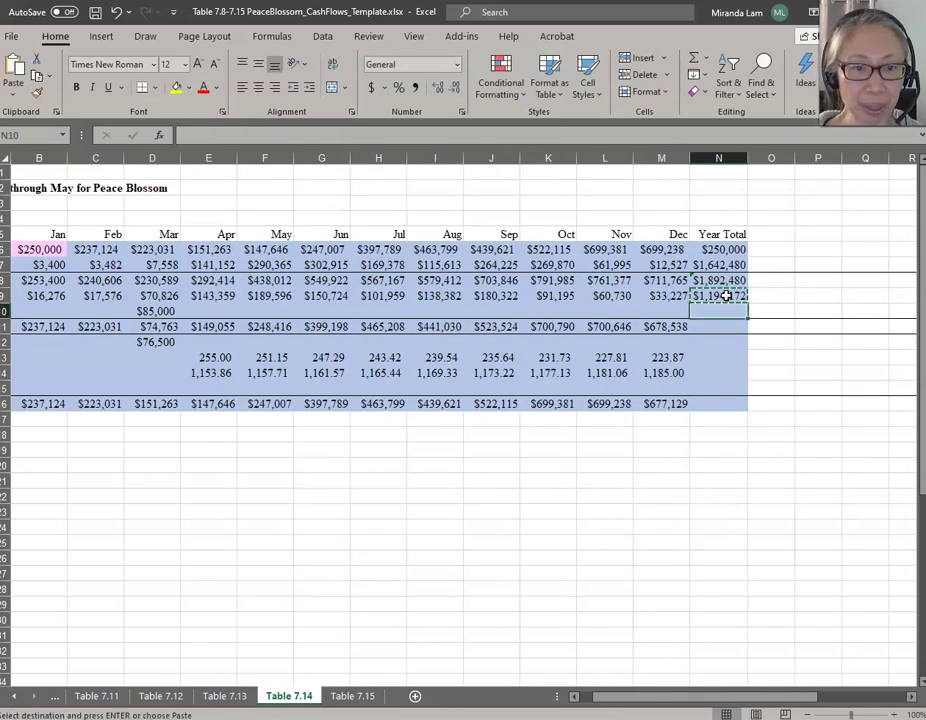
{"action": "left_click", "coordinate": [14, 94]}
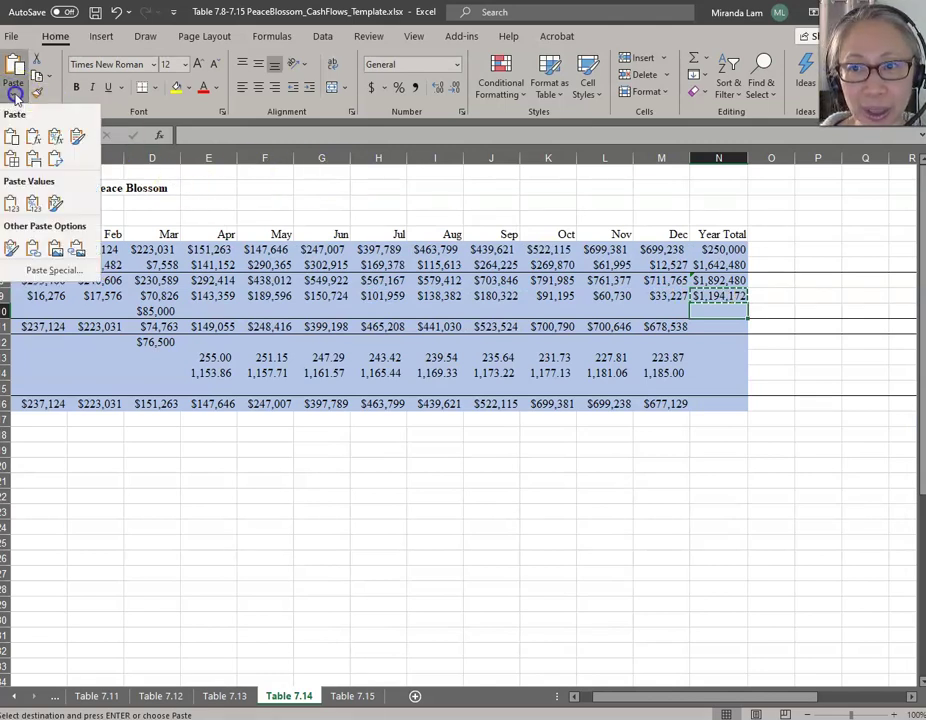
{"action": "left_click", "coordinate": [35, 137]}
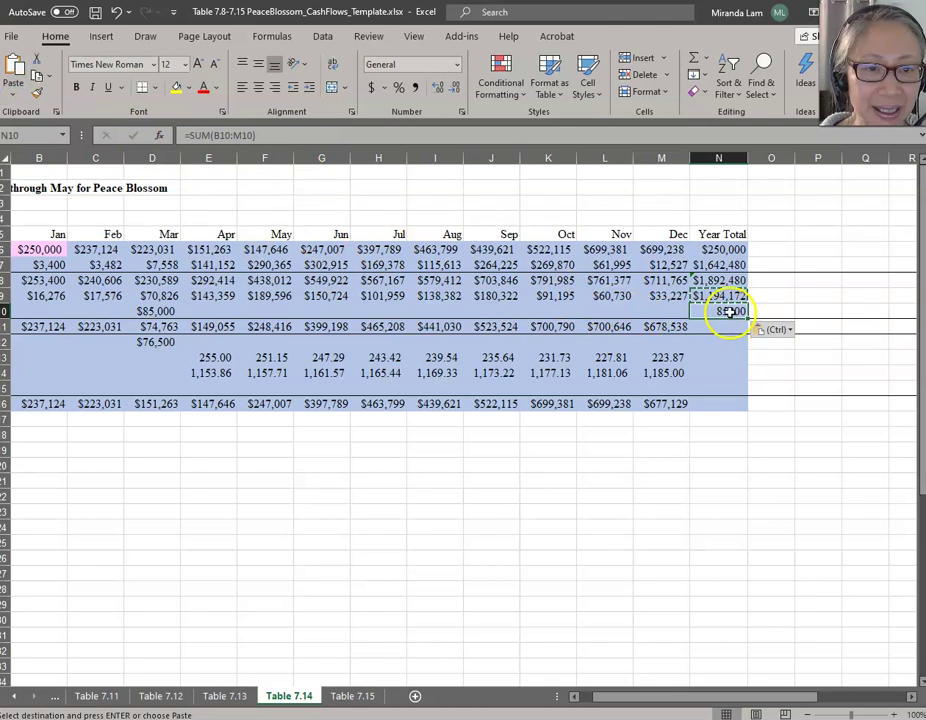
Copy December's cash available before financing transactions formula from M11 into the Year Total cell N11
{"action": "left_click", "coordinate": [680, 327]}
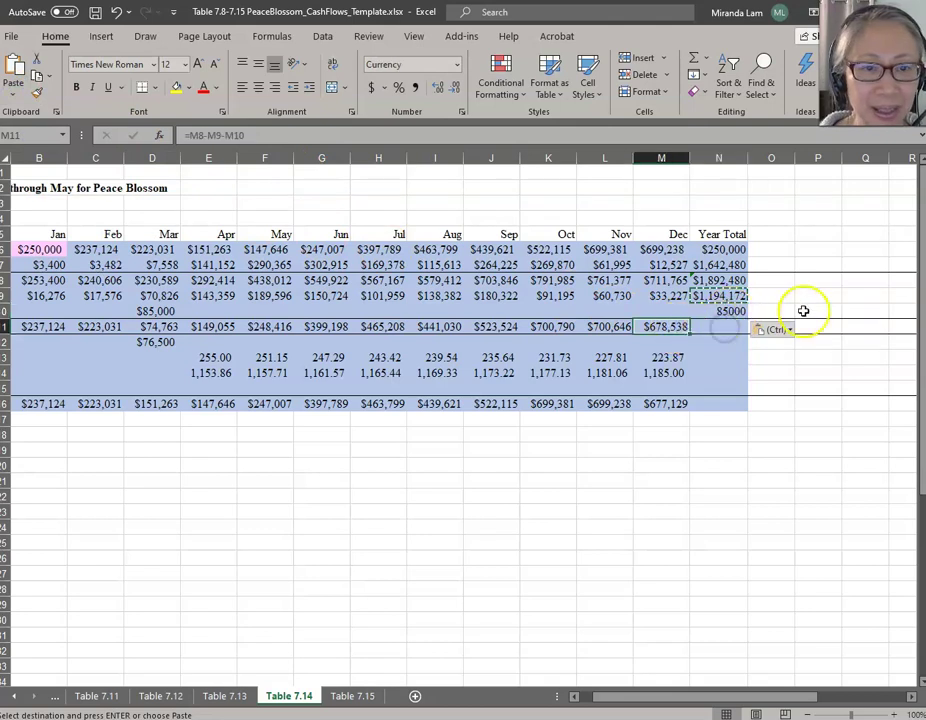
{"action": "key", "text": "ctrl+c"}
{"action": "key", "text": "Right"}
{"action": "key", "text": "ctrl+v"}
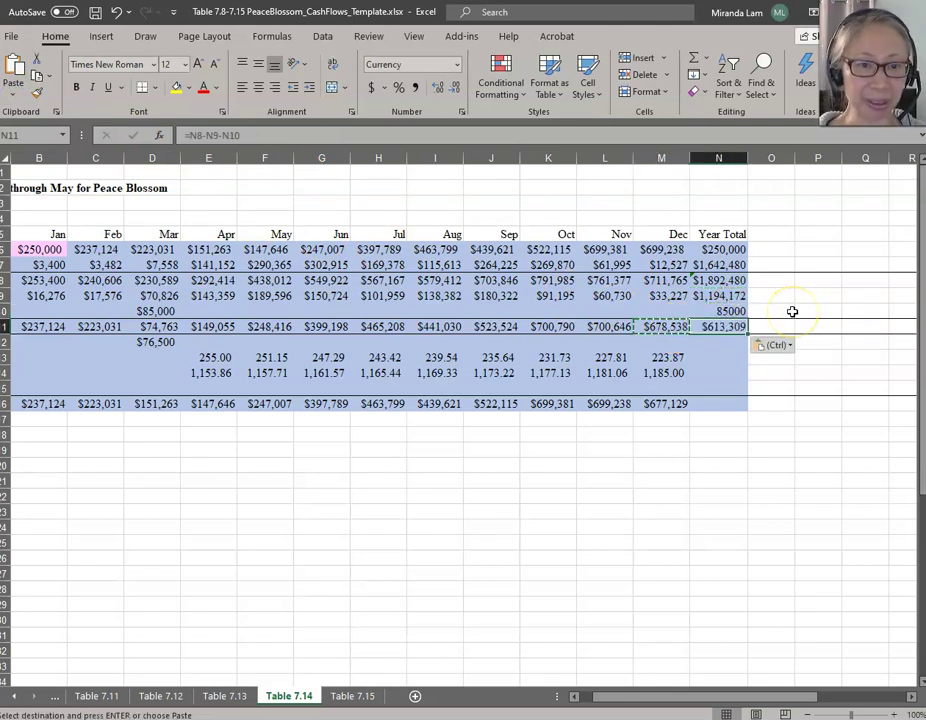
{"action": "key", "text": "Down"}
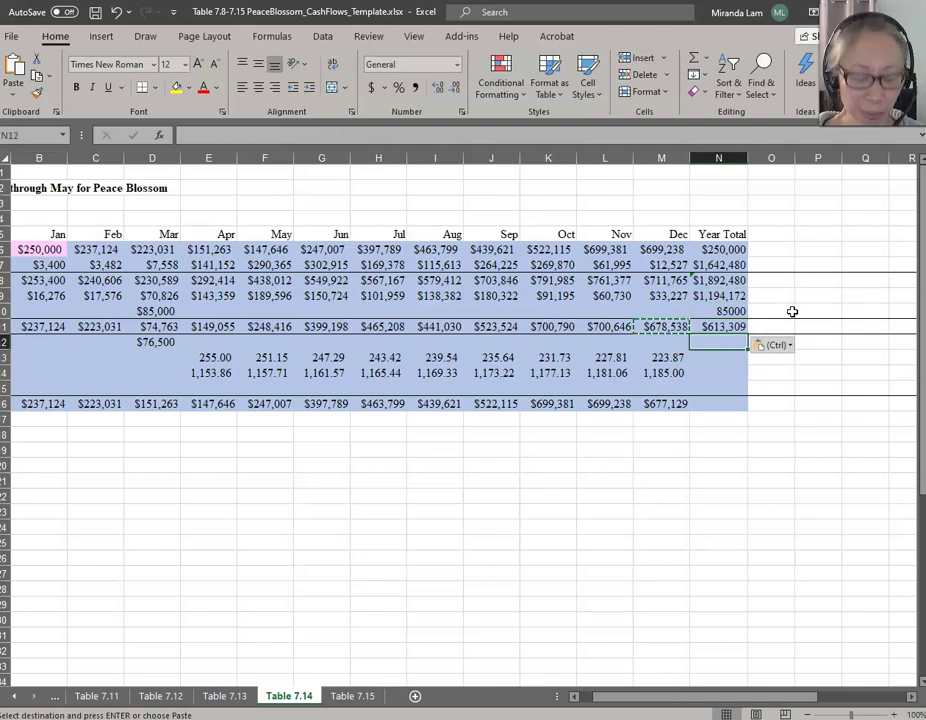
Copy the year total formula from N9 into N12:N15 for new borrowing, debt interest, debt principal and owner's draw
{"action": "key", "text": "Up"}
{"action": "key", "text": "Up"}
{"action": "key", "text": "Up"}
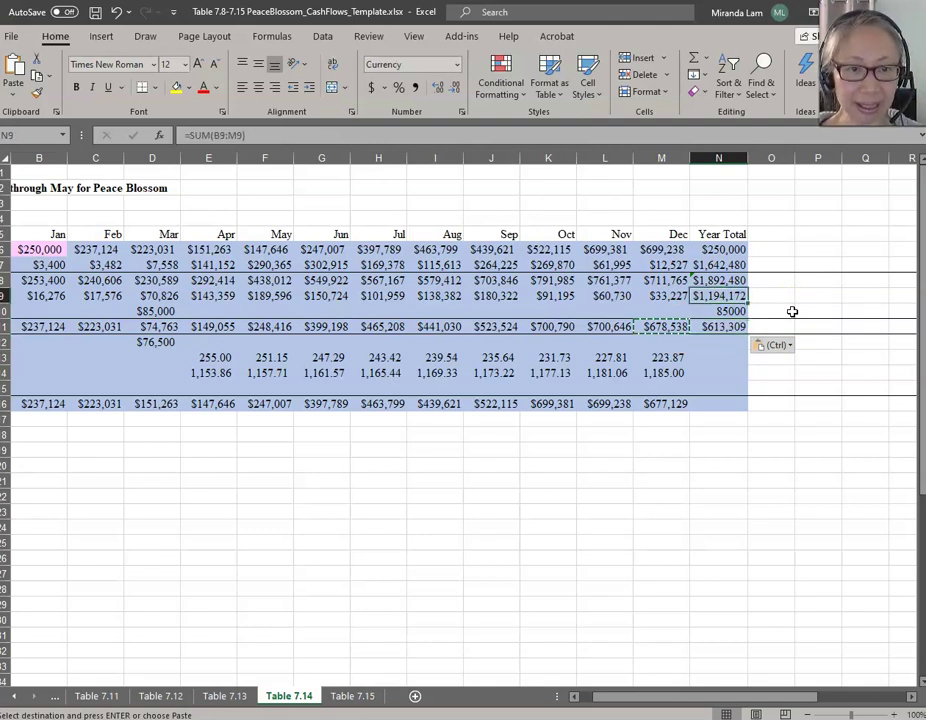
{"action": "key", "text": "ctrl+c"}
{"action": "key", "text": "Down"}
{"action": "key", "text": "Down"}
{"action": "key", "text": "Down"}
{"action": "key", "text": "shift+Down"}
{"action": "key", "text": "shift+Down"}
{"action": "key", "text": "shift+Down"}
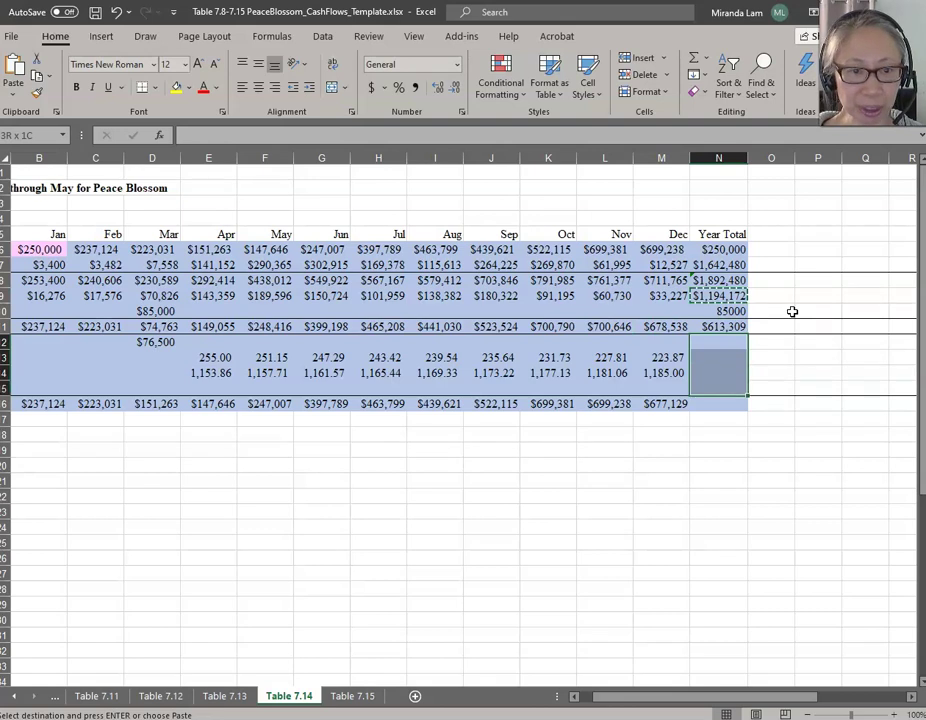
{"action": "key", "text": "ctrl+v"}
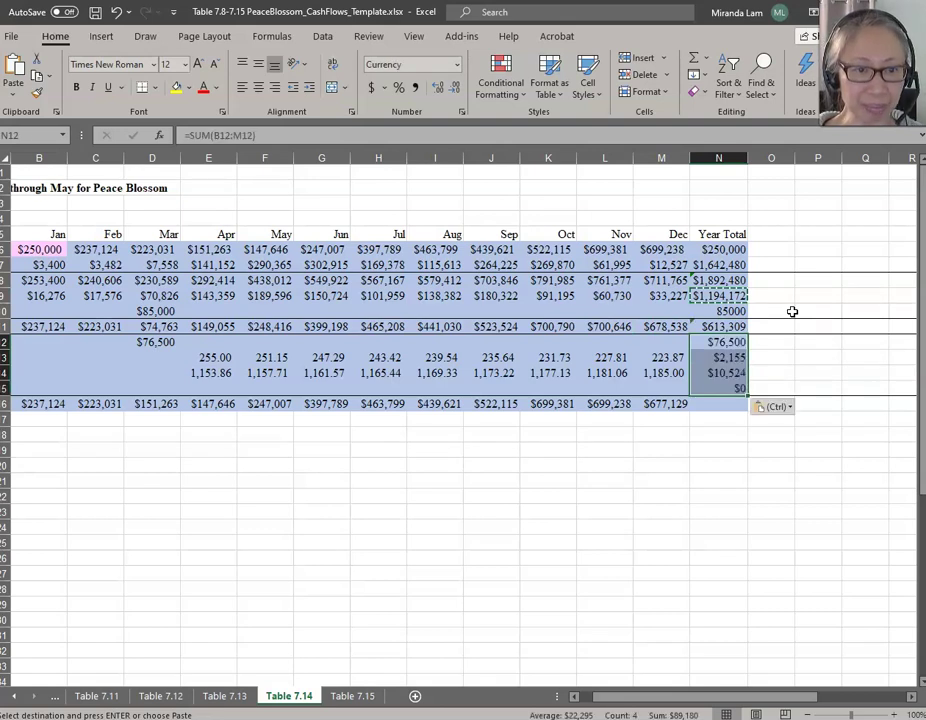
Copy December's ending cash balance formula from M16 into the Year Total cell N16
{"action": "key", "text": "Down"}
{"action": "key", "text": "Down"}
{"action": "key", "text": "Down"}
{"action": "key", "text": "Down"}
{"action": "key", "text": "Left"}
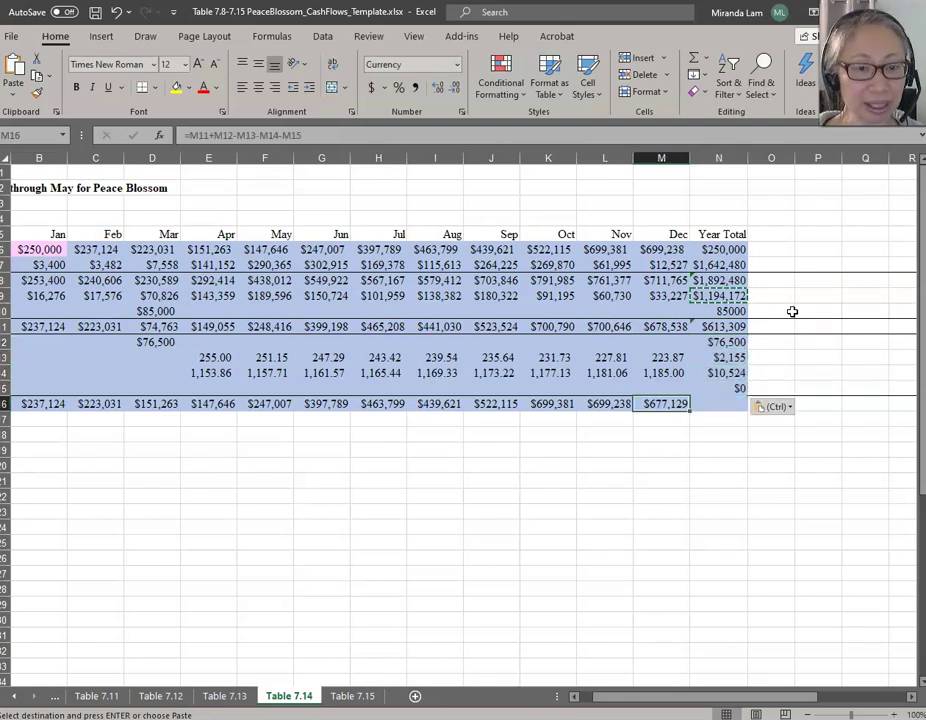
{"action": "key", "text": "ctrl+c"}
{"action": "key", "text": "Right"}
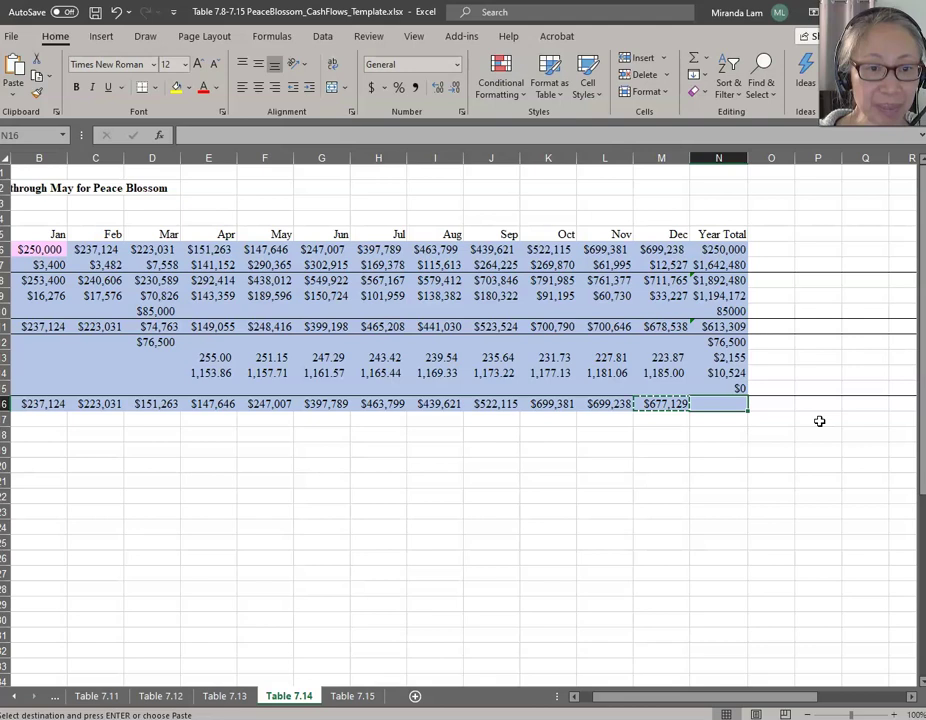
{"action": "key", "text": "ctrl+v"}
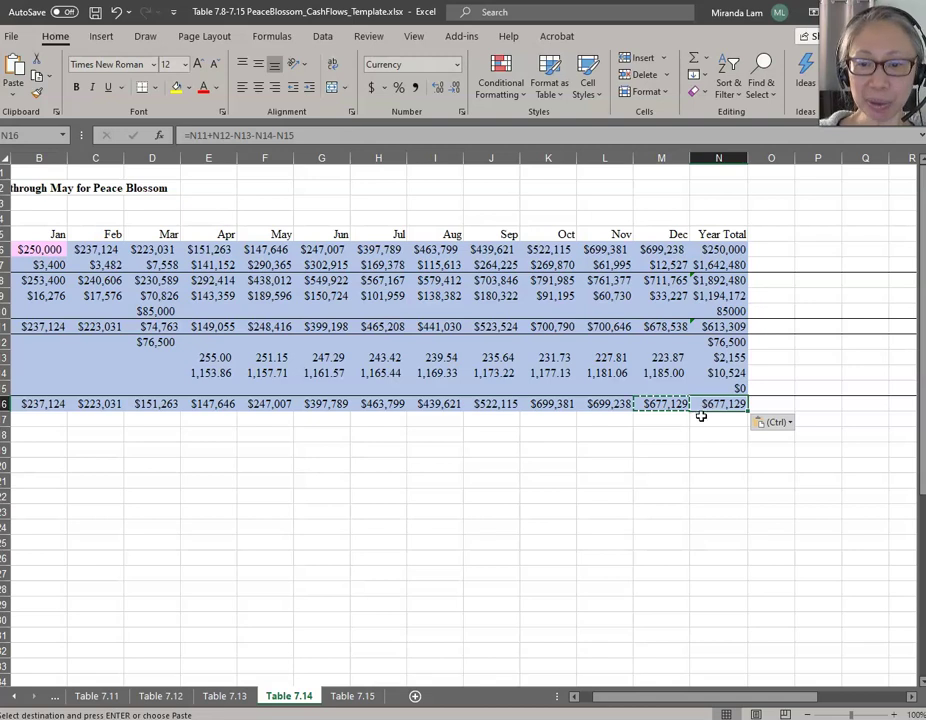
{"action": "left_click", "coordinate": [37, 690]}
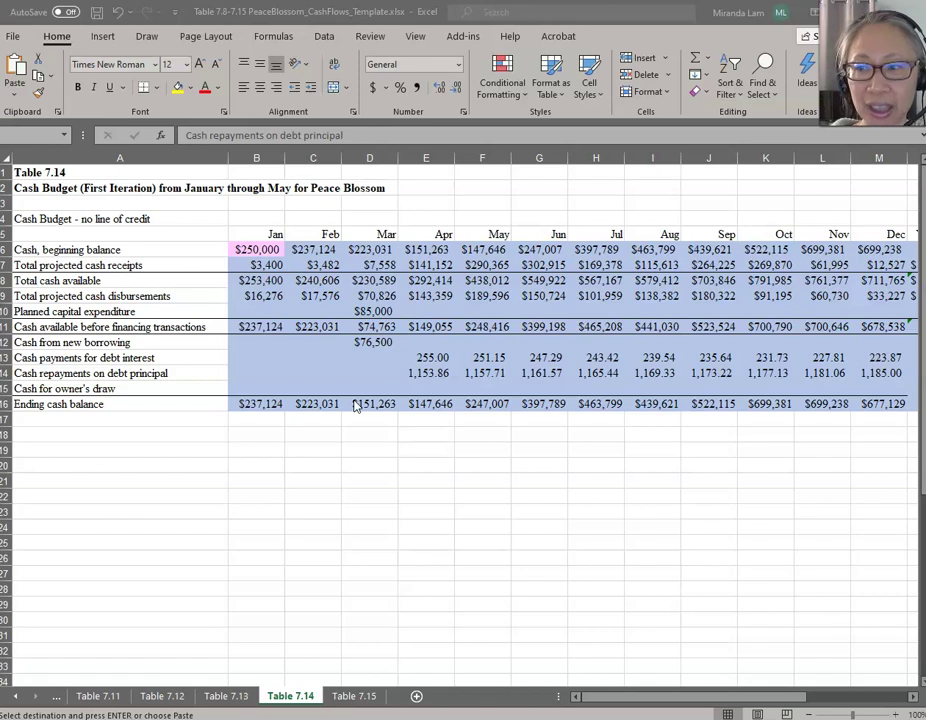
Examine the line of credit and truck loan borrowing, interest and principal rows in the Table 7.15 layout
{"action": "left_click", "coordinate": [420, 413]}
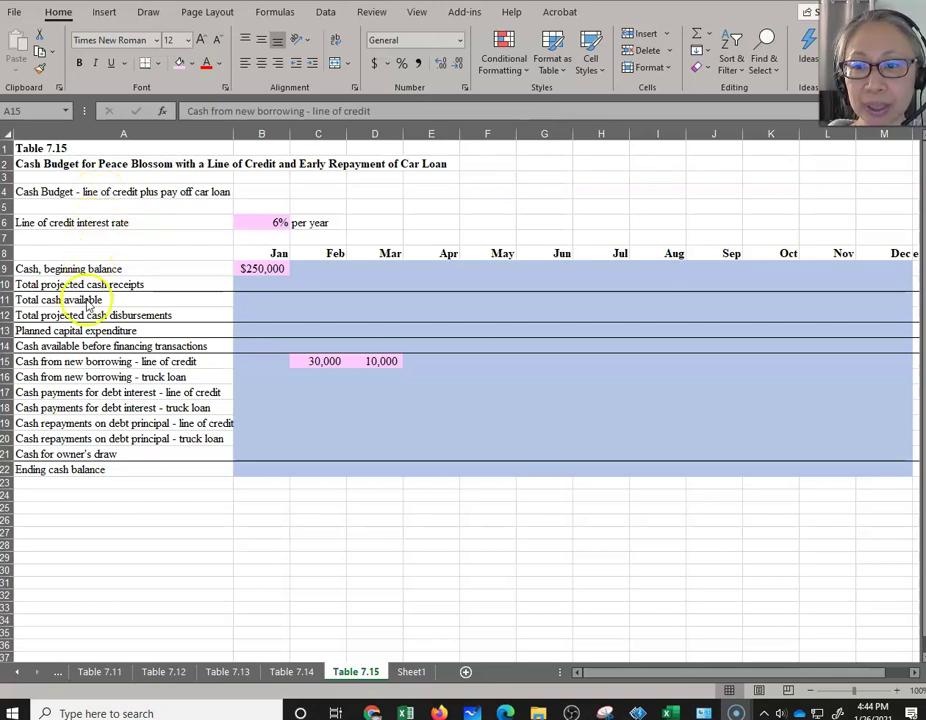
{"action": "left_click", "coordinate": [91, 362]}
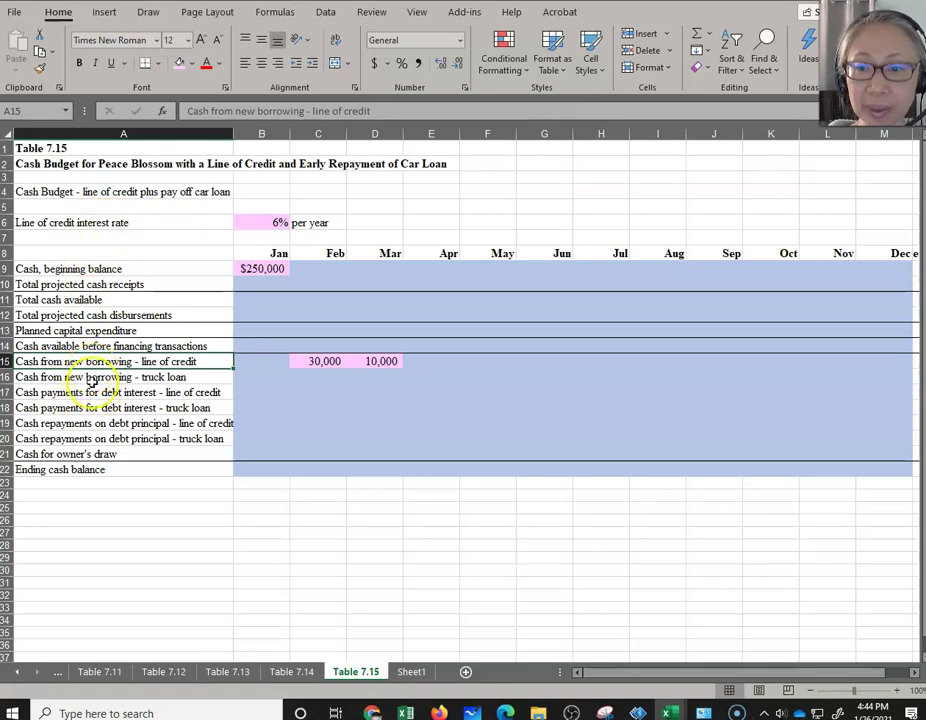
{"action": "left_click", "coordinate": [205, 393]}
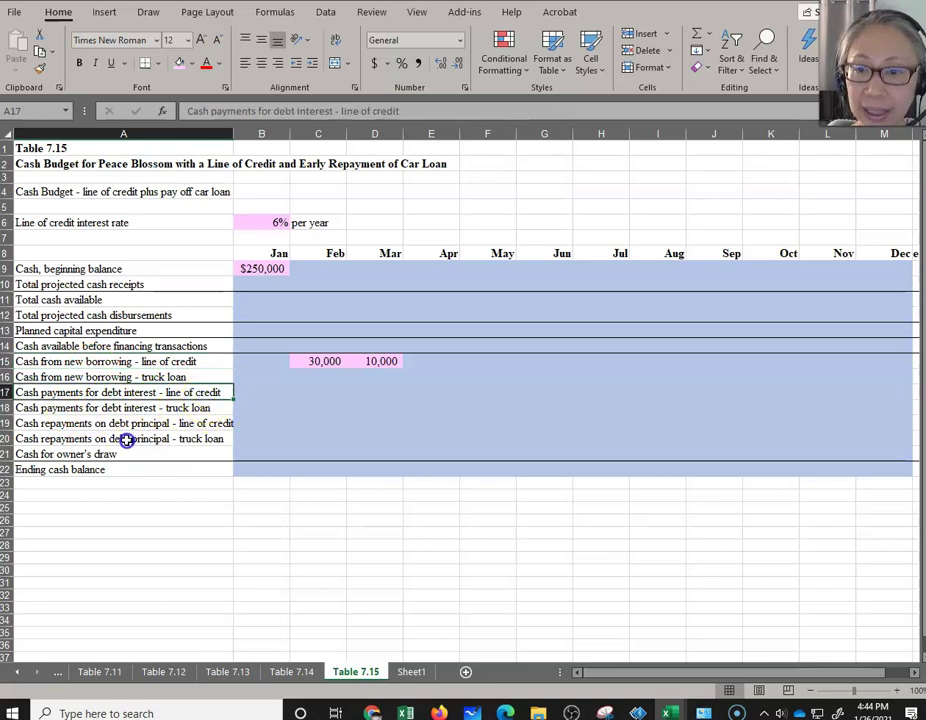
{"action": "left_click", "coordinate": [232, 423]}
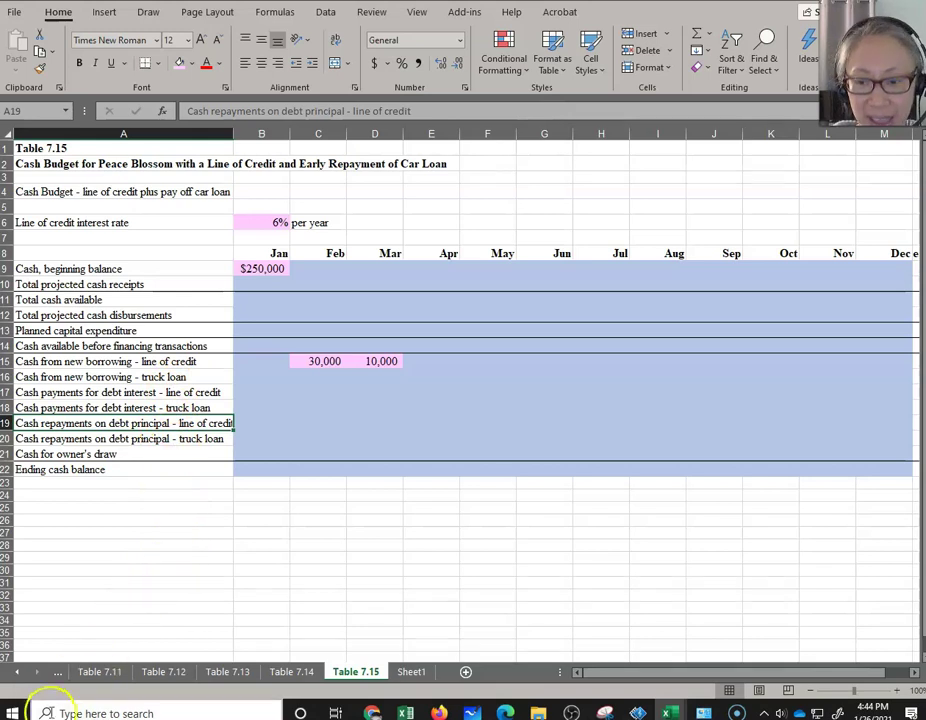
On Sheet1, append "- truck loan" to the new borrowing, debt interest and debt principal labels in A16:A18
{"action": "key", "text": "ctrl+Page_Down"}
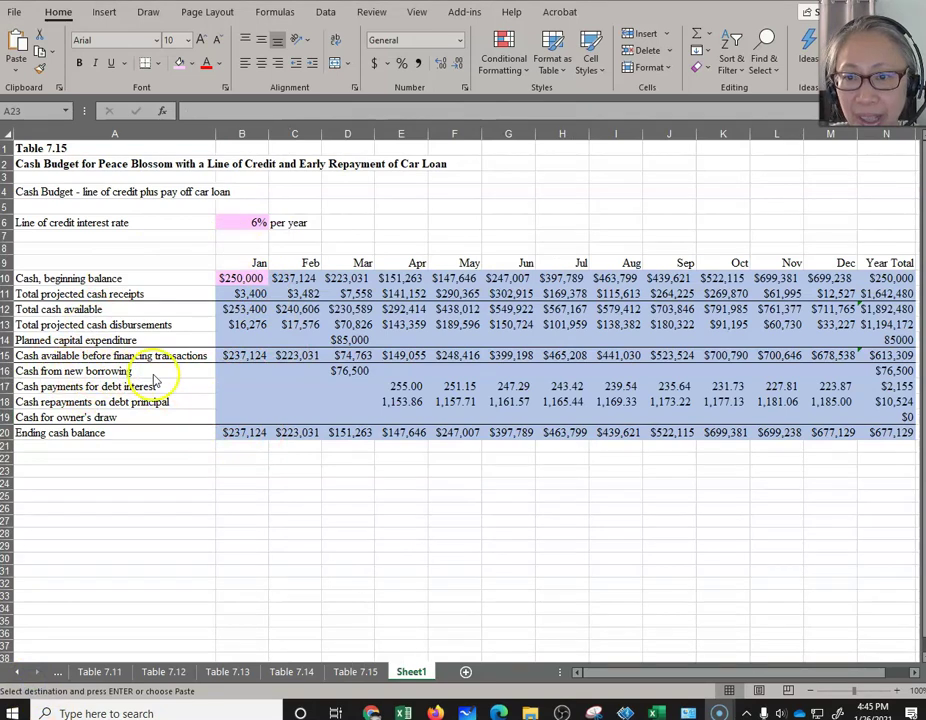
{"action": "left_click", "coordinate": [82, 371]}
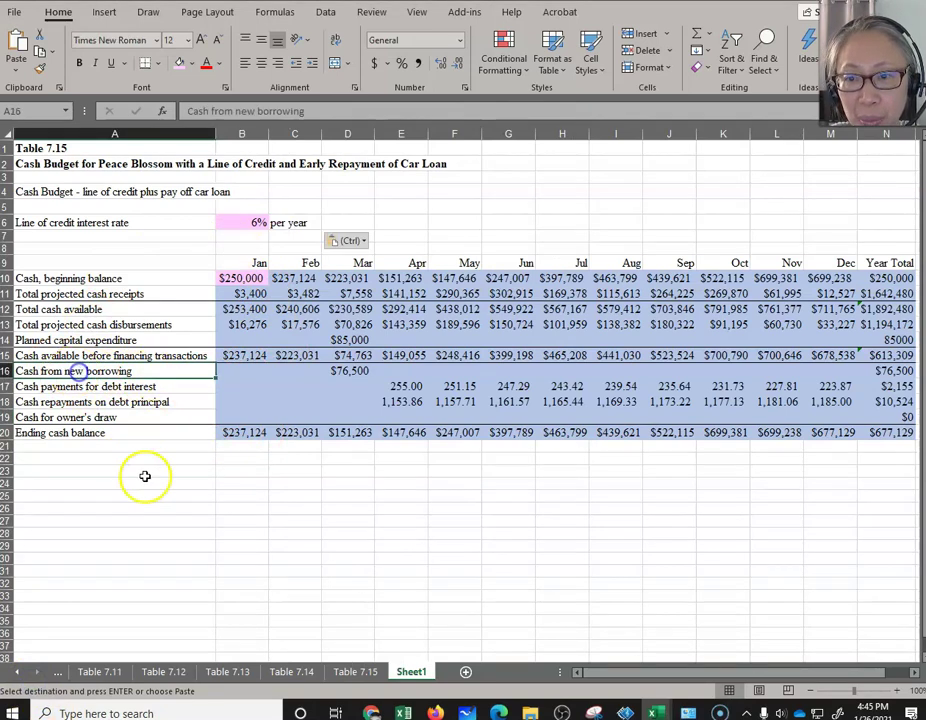
{"action": "left_click", "coordinate": [316, 111]}
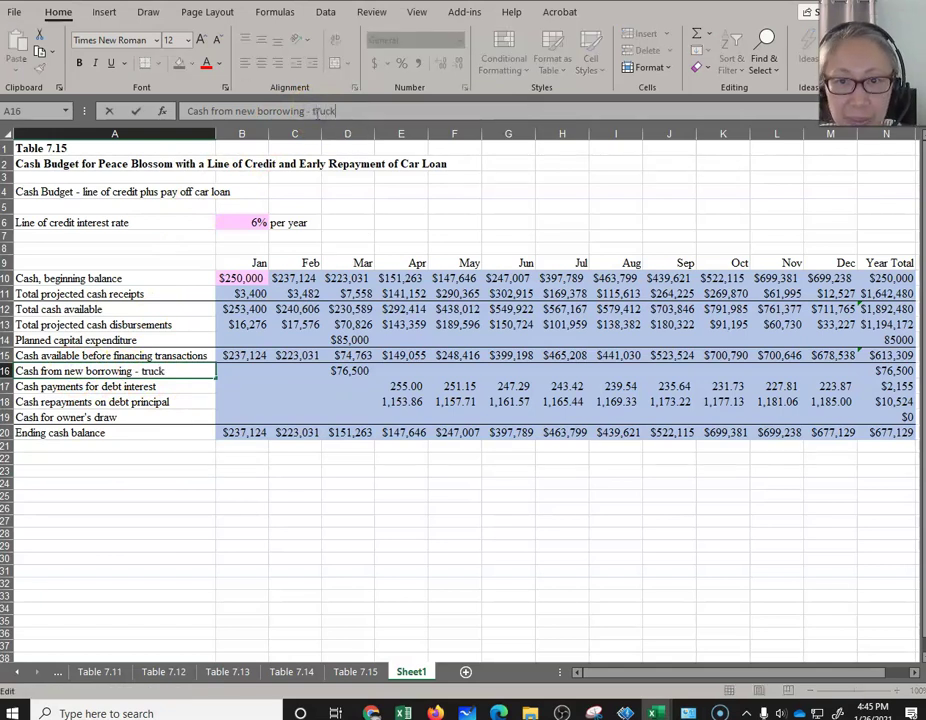
{"action": "key", "text": "Return"}
{"action": "key", "text": "F2"}
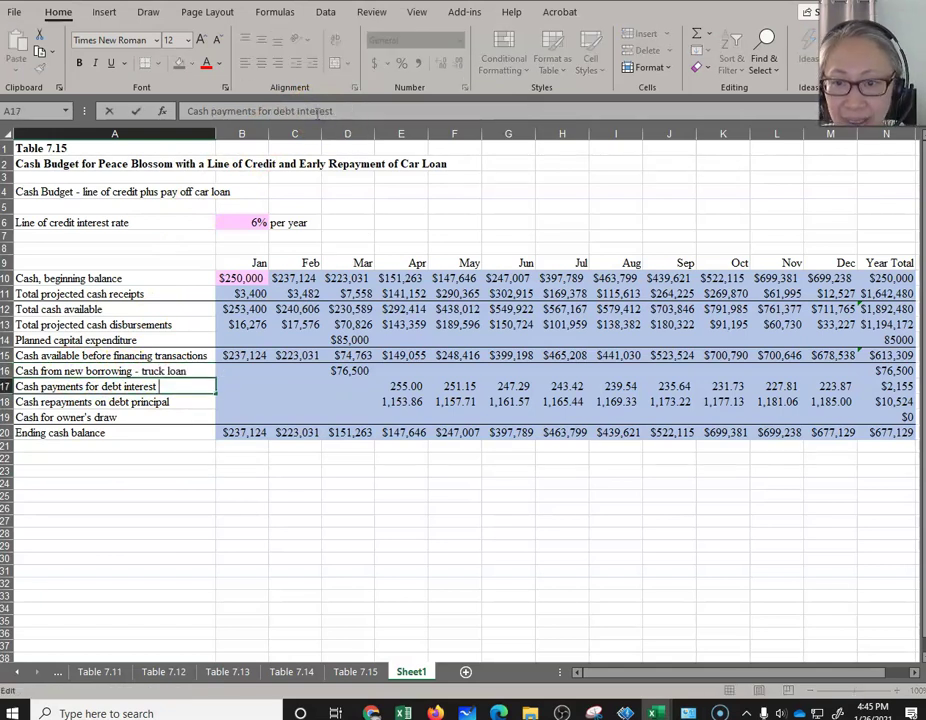
{"action": "type", "text": "n"}
{"action": "key", "text": "Return"}
{"action": "key", "text": "F2"}
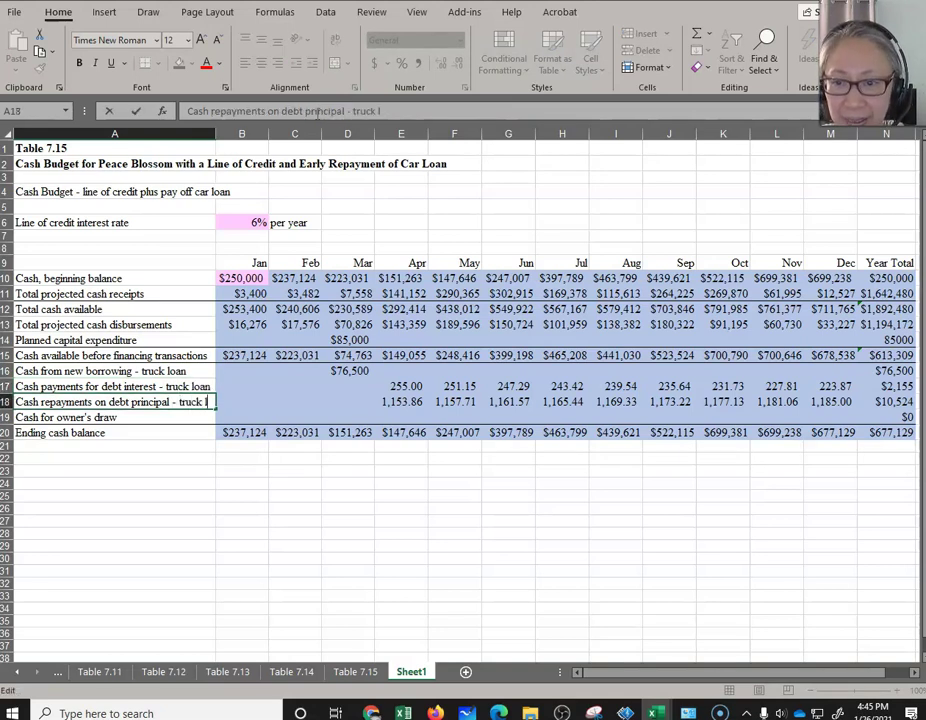
{"action": "type", "text": "oan"}
{"action": "key", "text": "Return"}
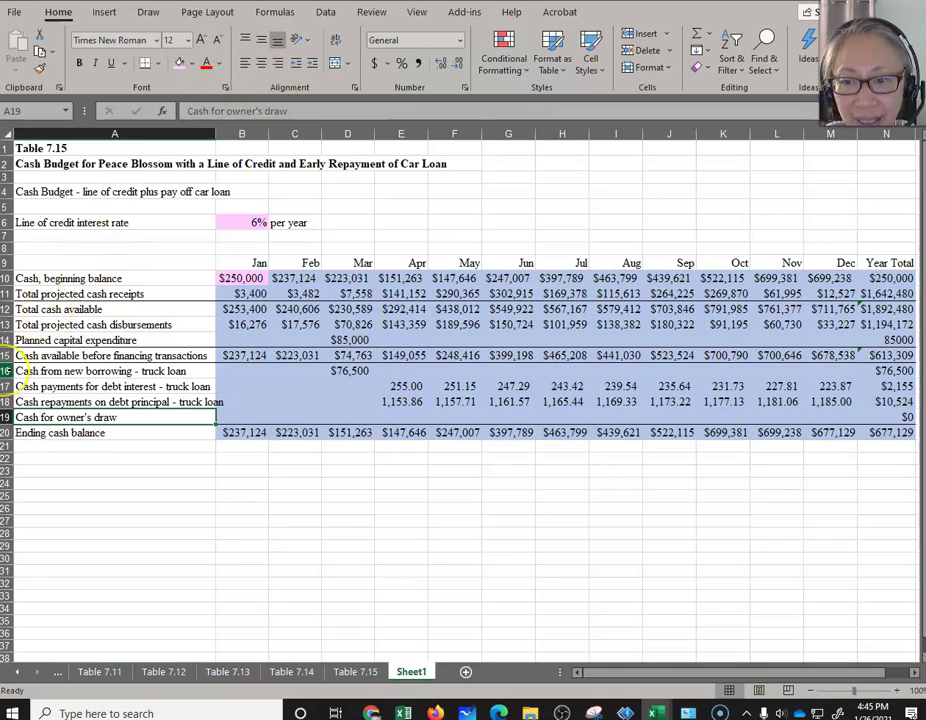
Insert a row above the truck loan borrowing row and label it "Cash from new borrowing - line of credit"
{"action": "left_click", "coordinate": [37, 371]}
{"action": "key", "text": "shift+space"}
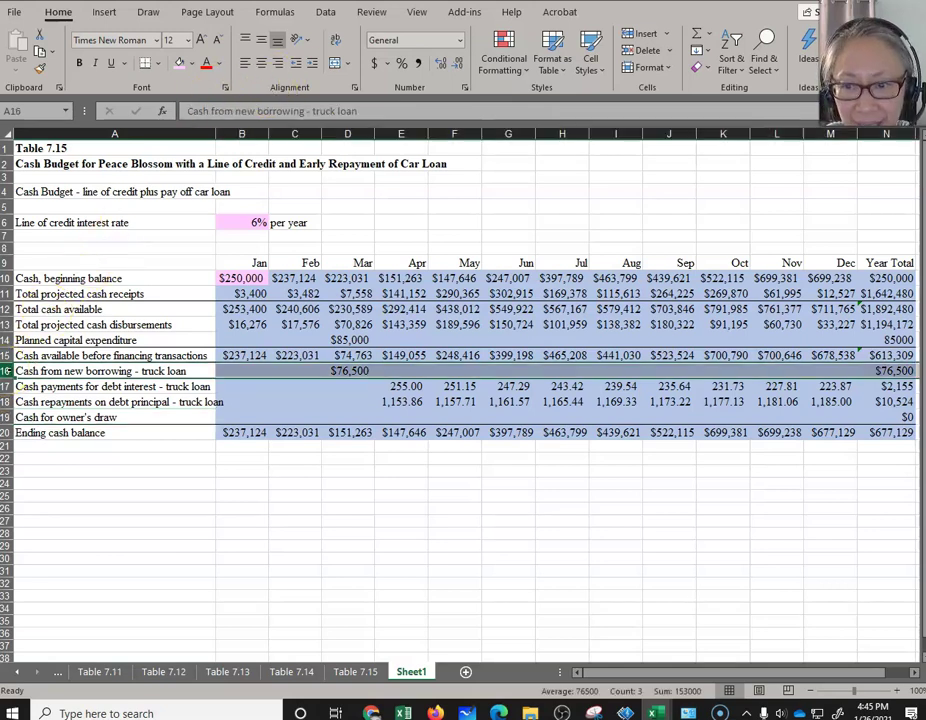
{"action": "right_click", "coordinate": [37, 371]}
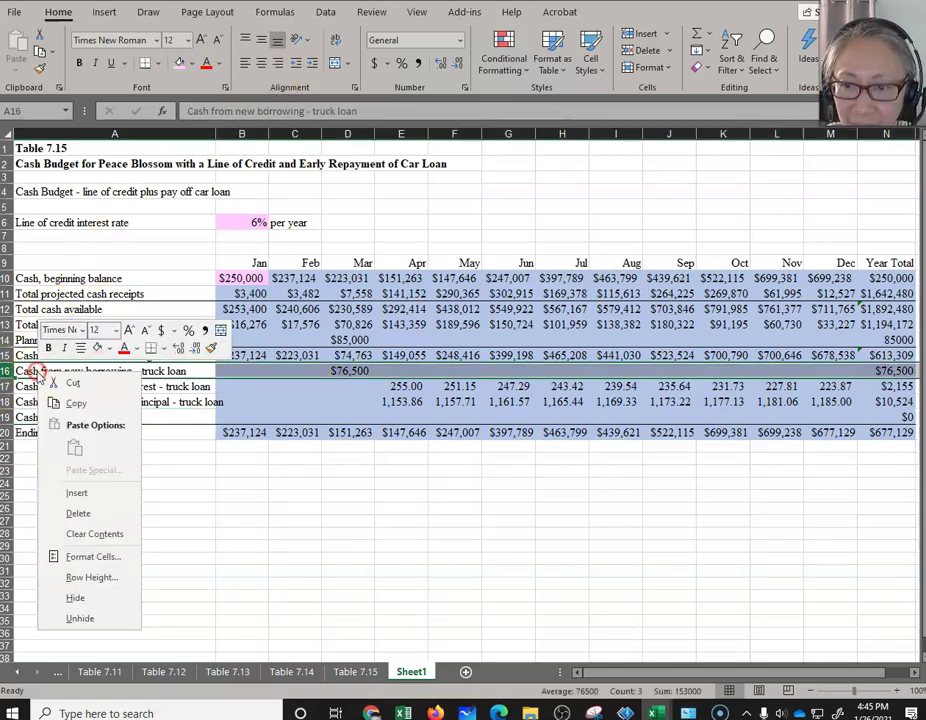
{"action": "left_click", "coordinate": [72, 494]}
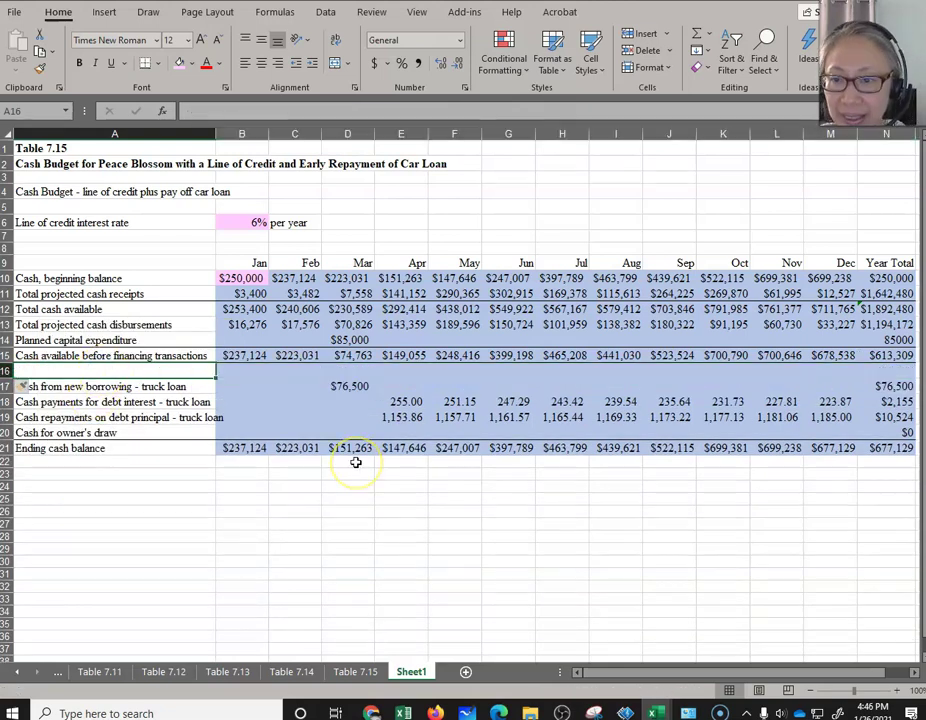
{"action": "type", "text": "Cash from new borrowing - truck loan"}
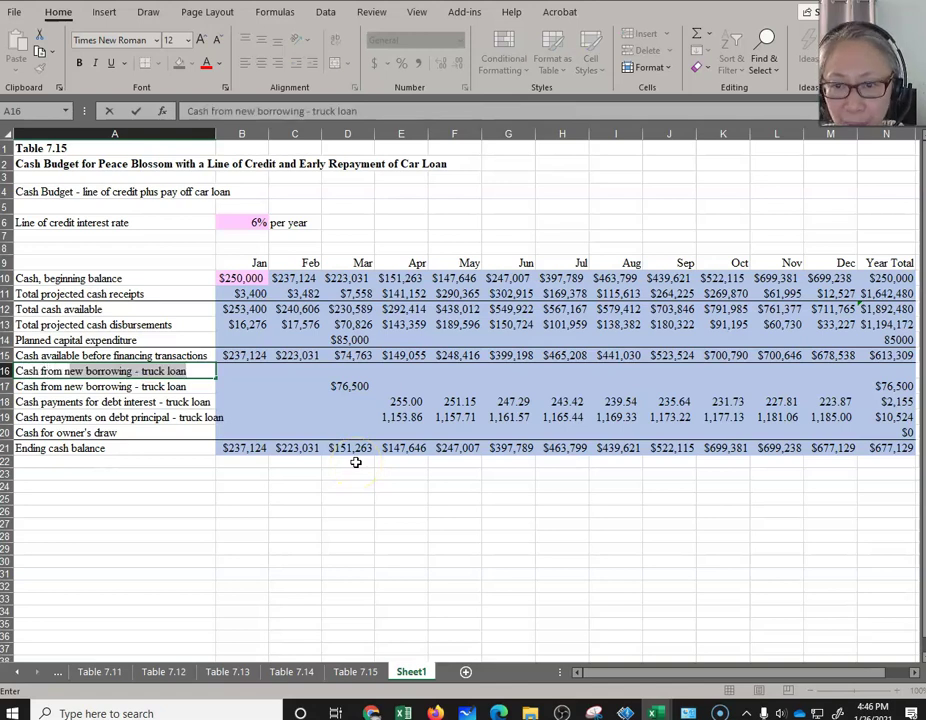
{"action": "key", "text": "End"}
{"action": "key", "text": "F2"}
{"action": "key", "text": "BackSpace"}
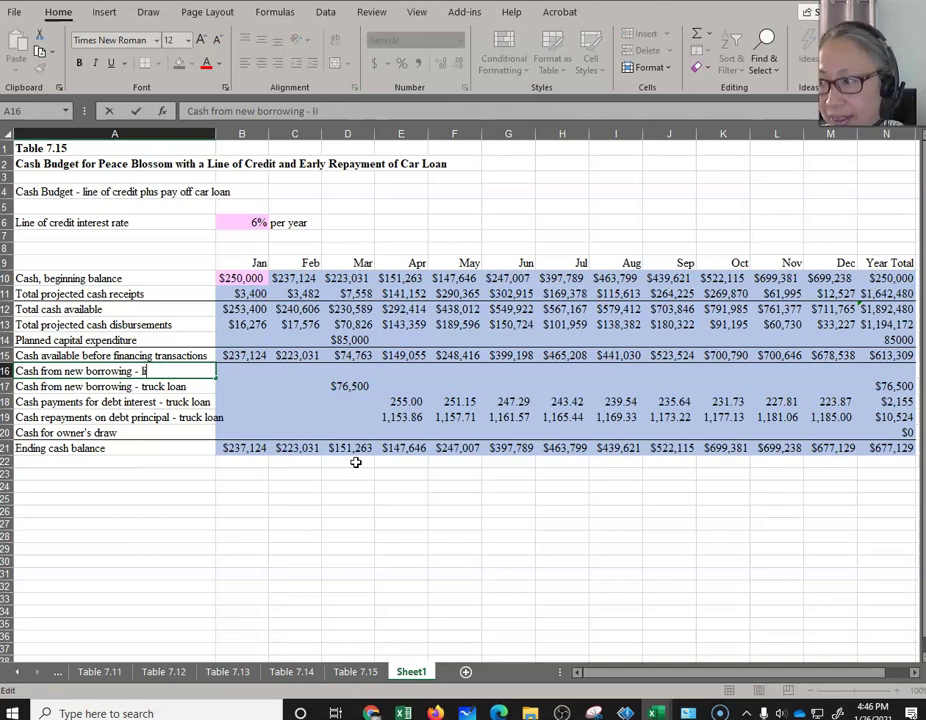
{"action": "type", "text": "line of cred"}
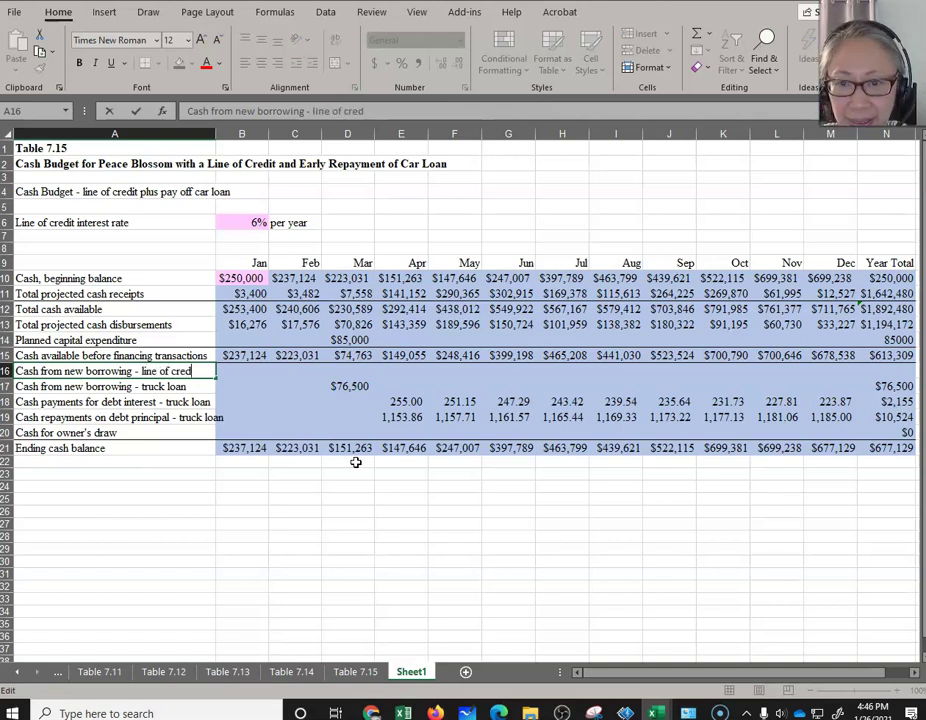
{"action": "type", "text": "it"}
{"action": "key", "text": "Return"}
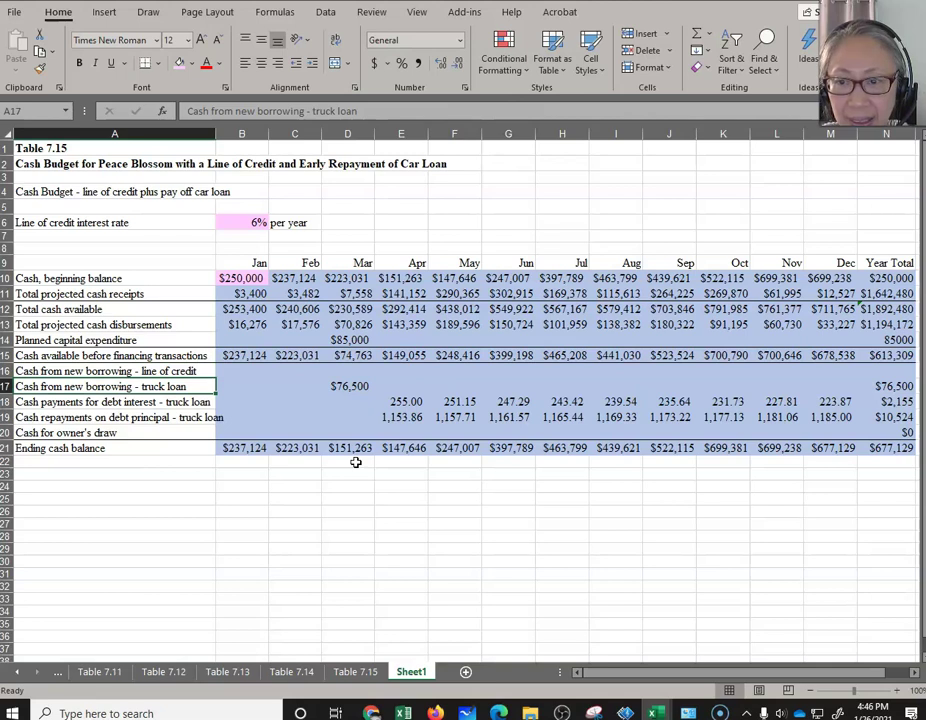
Insert a row above the truck loan debt interest row and label it "Cash payments for debt interest - line of credit"
{"action": "left_click", "coordinate": [6, 401]}
{"action": "right_click", "coordinate": [8, 402]}
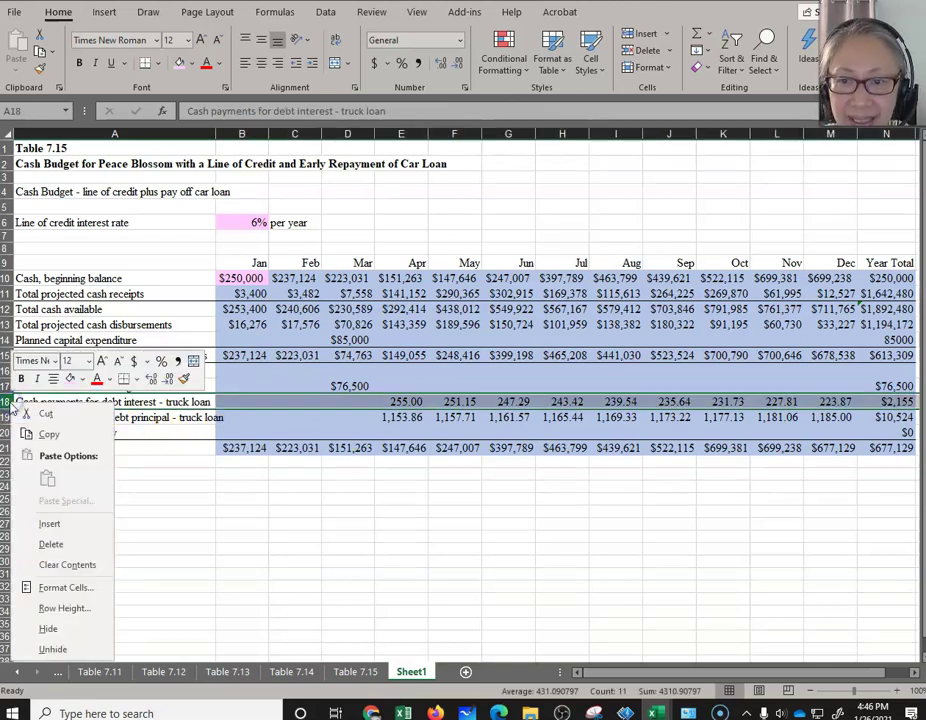
{"action": "left_click", "coordinate": [46, 522]}
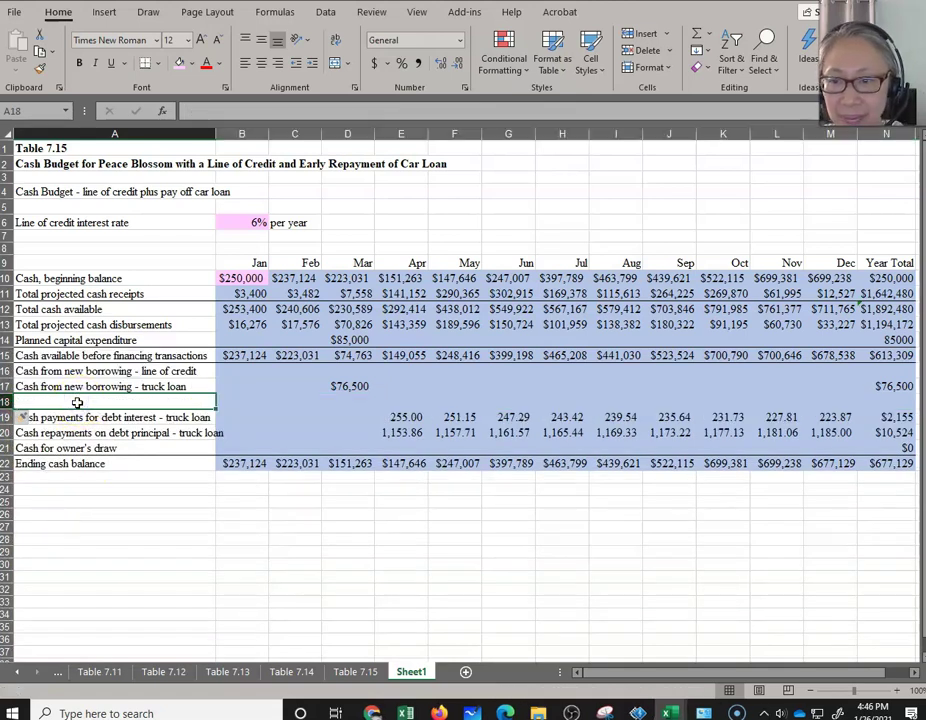
{"action": "type", "text": "Cash payments for debt interest - truck loan"}
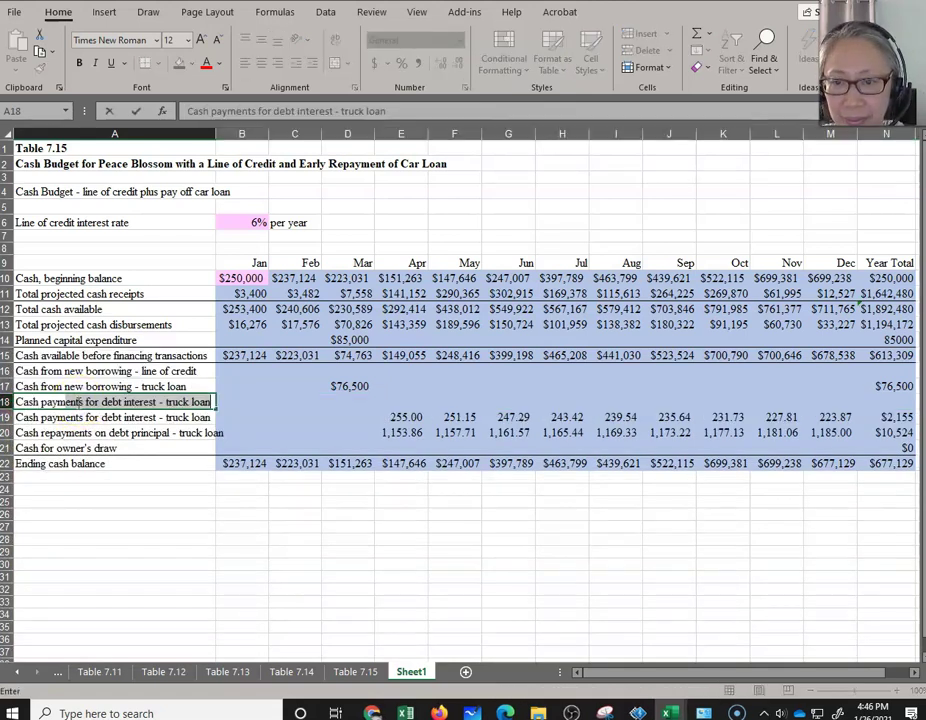
{"action": "key", "text": "F2"}
{"action": "key", "text": "BackSpace"}
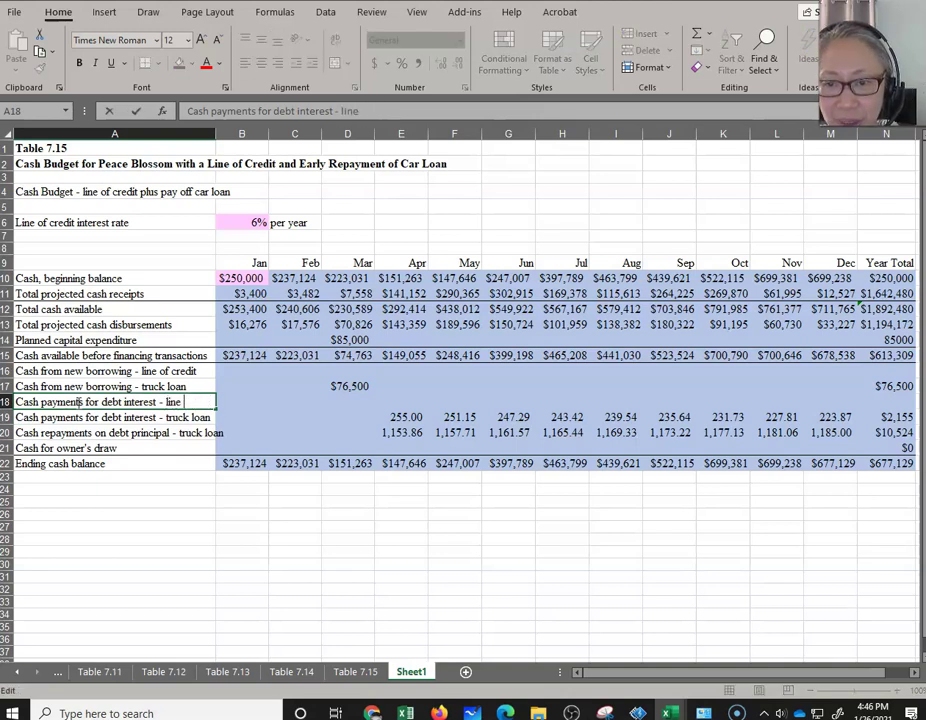
{"action": "type", "text": "line of credit"}
{"action": "key", "text": "Return"}
Insert a row above the truck loan principal row and label it "Cash payments for debt principal - line of credit"
{"action": "key", "text": "Down"}
{"action": "key", "text": "F2"}
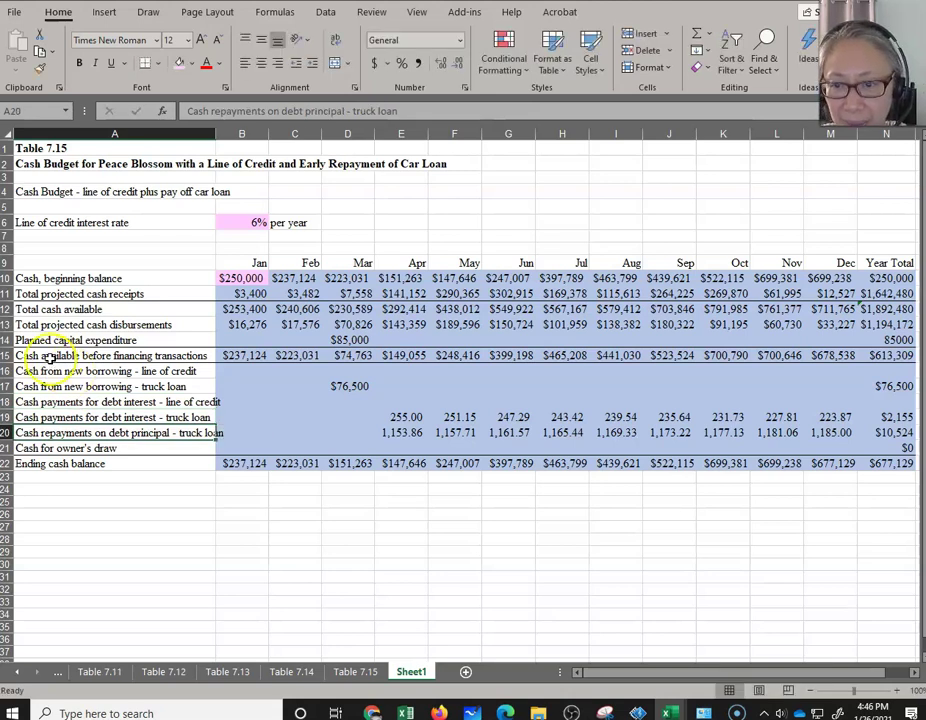
{"action": "right_click", "coordinate": [7, 432]}
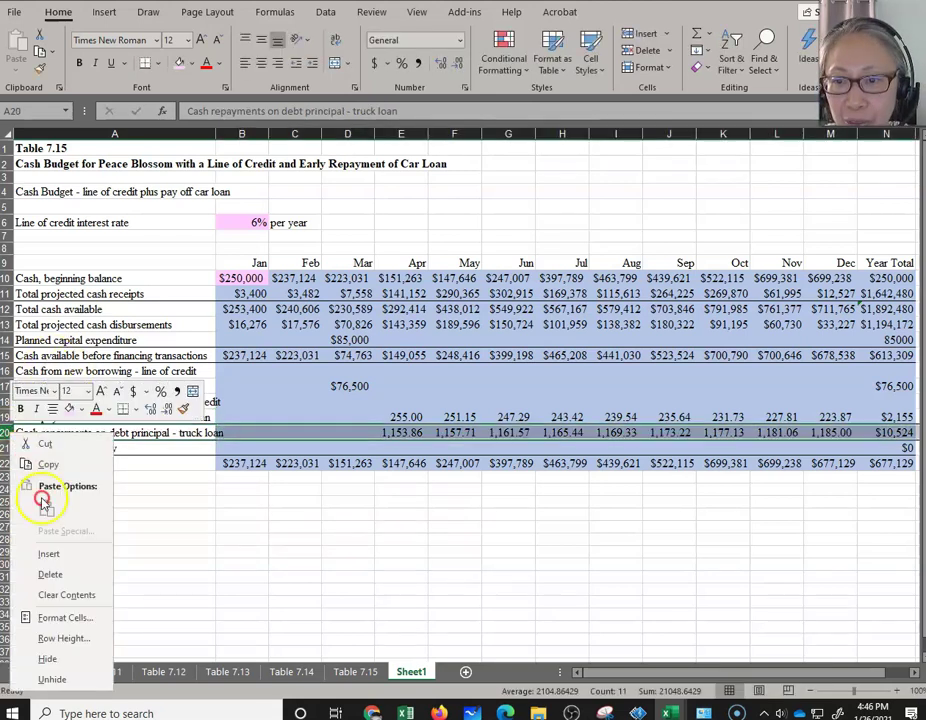
{"action": "left_click", "coordinate": [49, 553]}
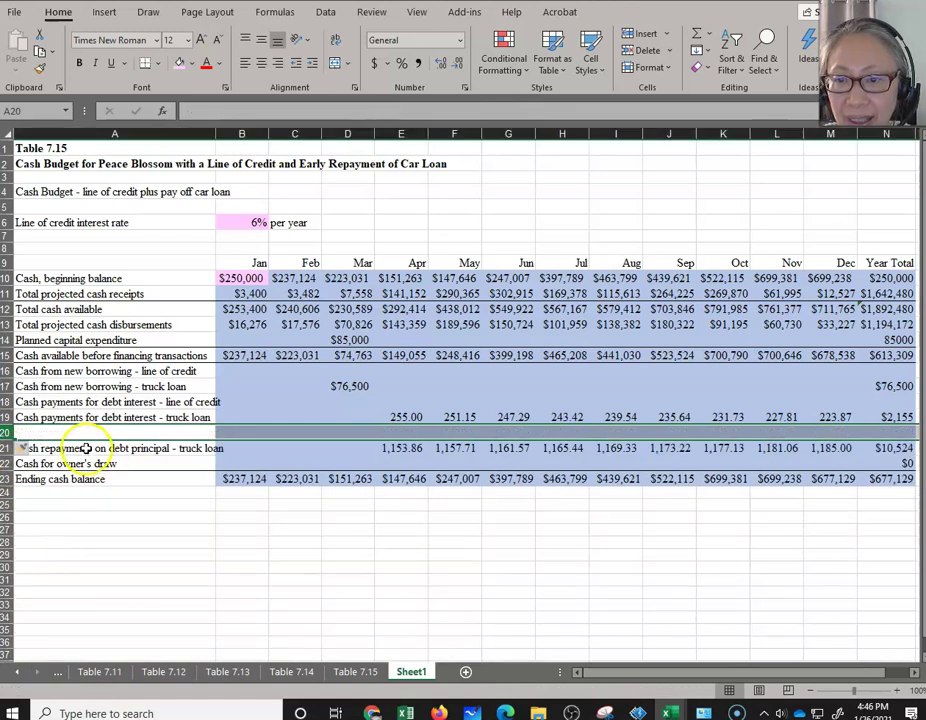
{"action": "left_click", "coordinate": [85, 432]}
{"action": "type", "text": "Cash payments for de"}
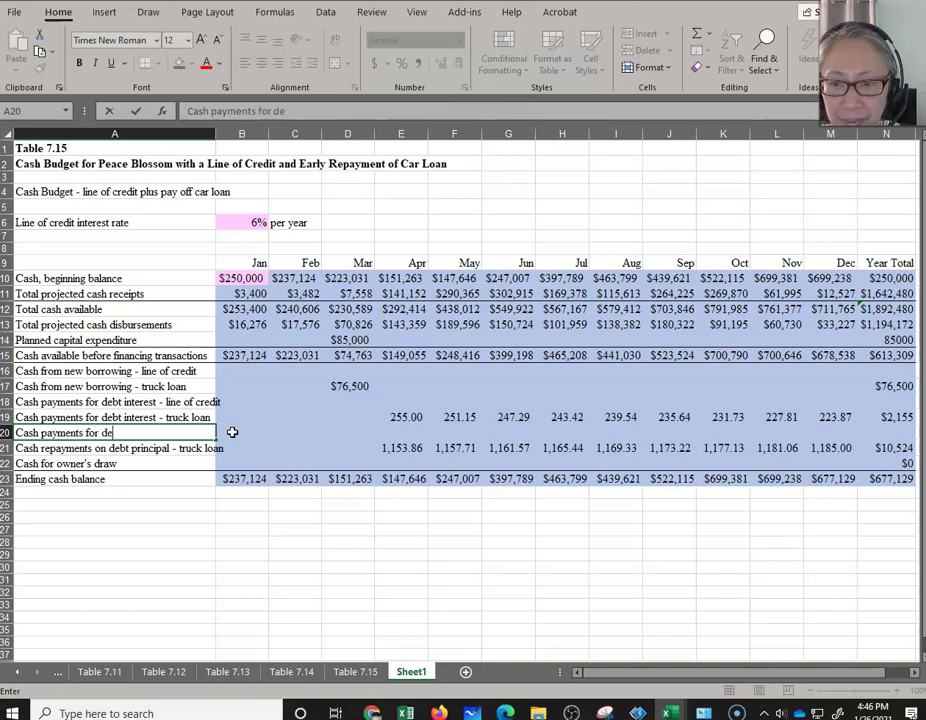
{"action": "type", "text": "bt princip"}
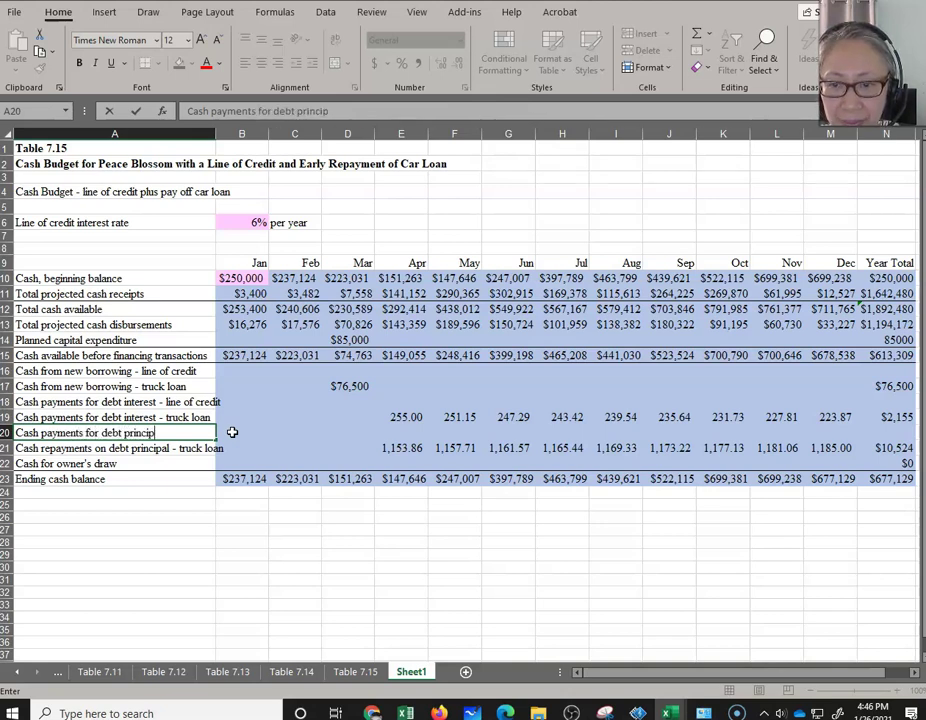
{"action": "type", "text": "al - line of"}
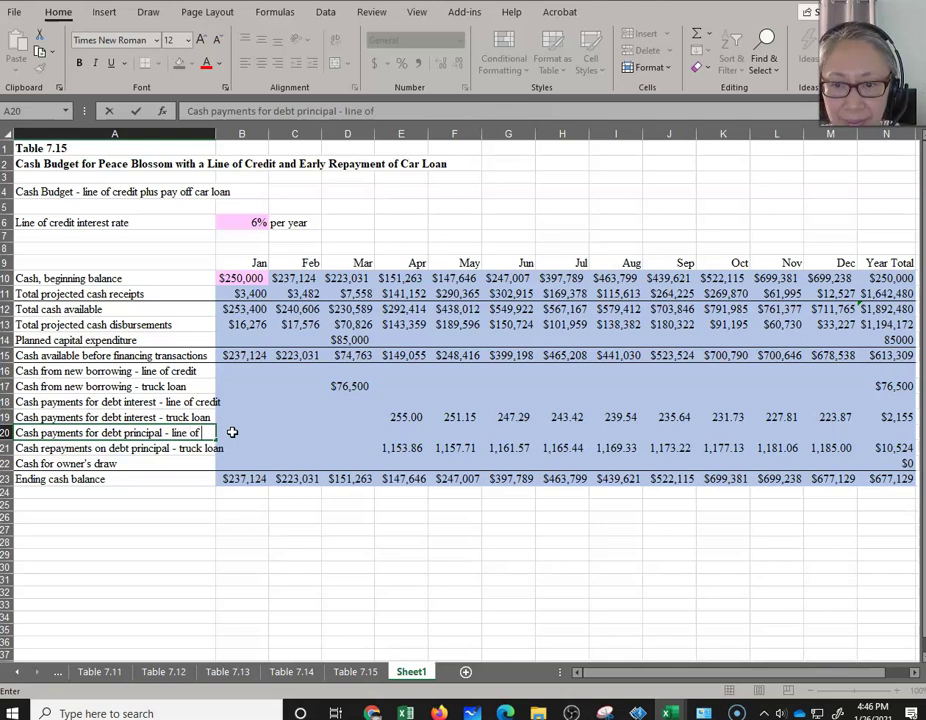
{"action": "type", "text": " credit"}
{"action": "key", "text": "Return"}
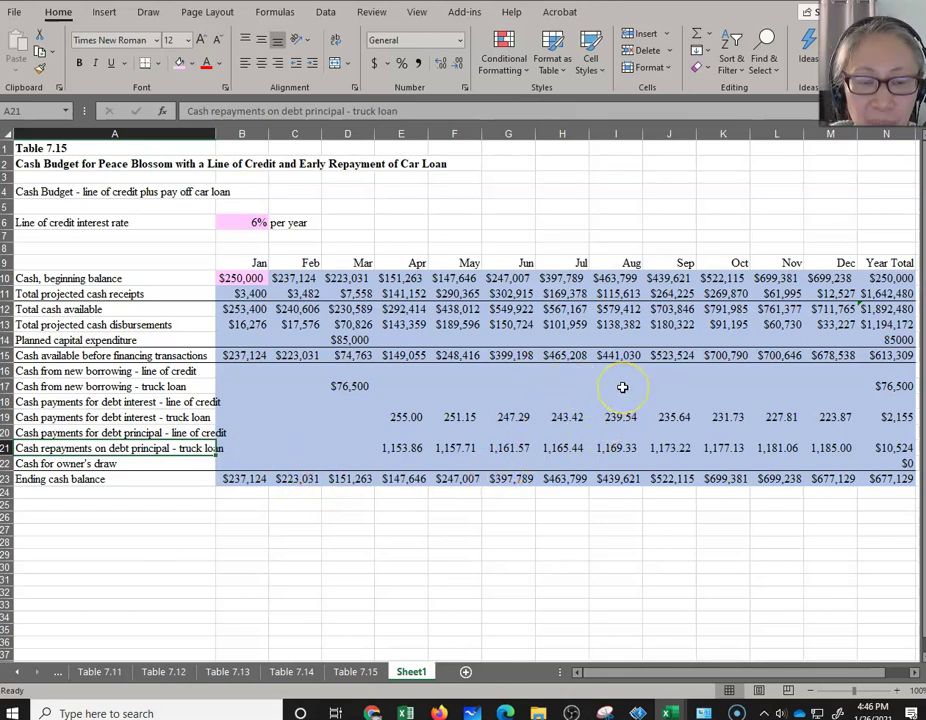
Clear the April to December truck loan interest payments in E19:M19
{"action": "left_click", "coordinate": [411, 420]}
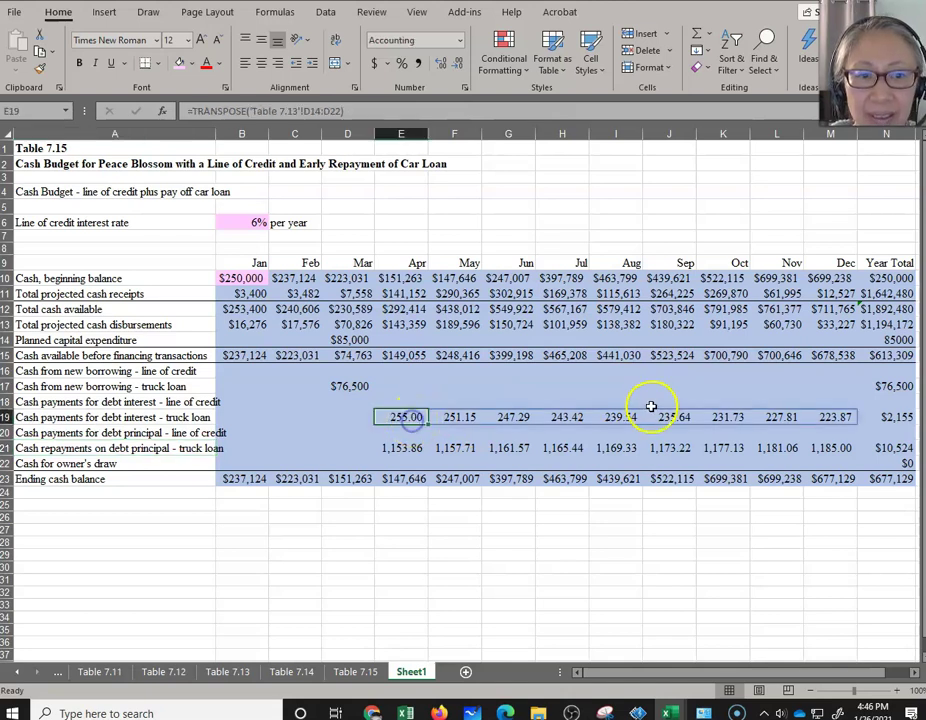
{"action": "key", "text": "ctrl+shift+Right"}
{"action": "key", "text": "ctrl+q"}
{"action": "key", "text": "Left"}
{"action": "key", "text": "Left"}
{"action": "key", "text": "Escape"}
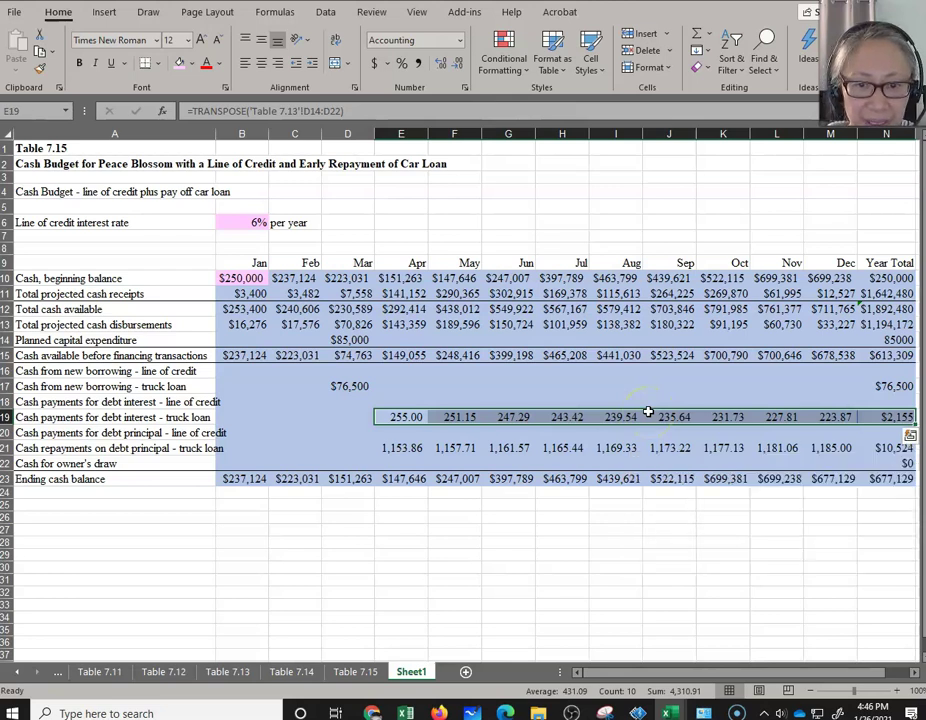
{"action": "key", "text": "shift+BackSpace"}
{"action": "key", "text": "shift+Right"}
{"action": "key", "text": "shift+Right"}
{"action": "key", "text": "shift+Right"}
{"action": "key", "text": "shift+Right"}
{"action": "key", "text": "shift+Right"}
{"action": "key", "text": "shift+Right"}
{"action": "key", "text": "shift+Right"}
{"action": "key", "text": "shift+Right"}
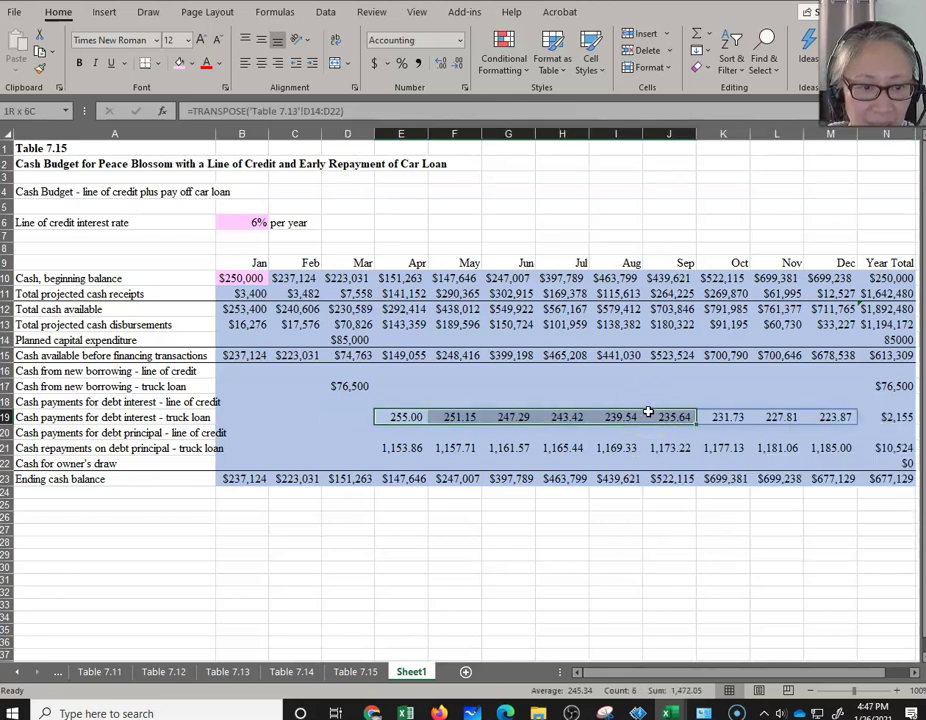
{"action": "key", "text": "Delete"}
Clear the April to December truck loan principal repayments in E21:M21 and widen column A to fit its labels
{"action": "key", "text": "Down"}
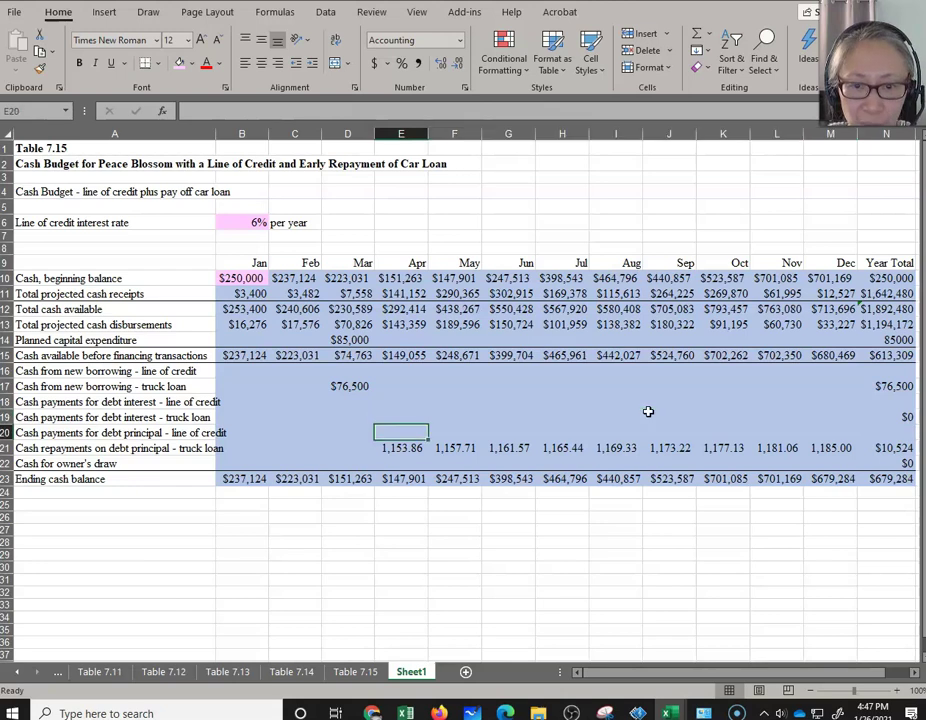
{"action": "key", "text": "Down"}
{"action": "key", "text": "shift+Right"}
{"action": "key", "text": "shift+Right"}
{"action": "key", "text": "shift+Right"}
{"action": "key", "text": "shift+Right"}
{"action": "key", "text": "shift+Right"}
{"action": "key", "text": "shift+Right"}
{"action": "key", "text": "shift+Right"}
{"action": "key", "text": "shift+Right"}
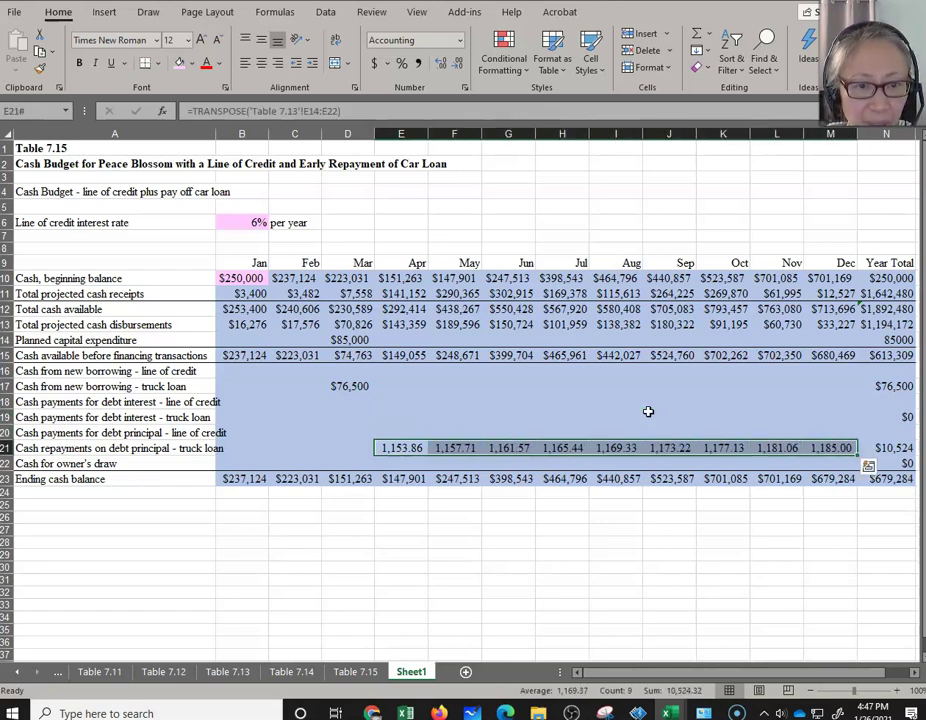
{"action": "key", "text": "Delete"}
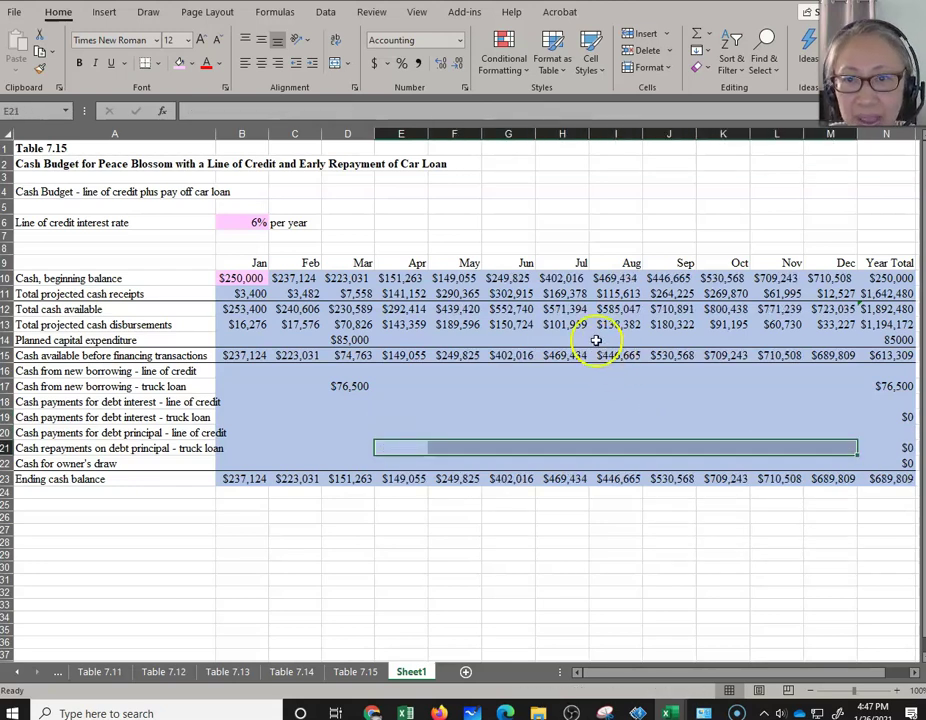
{"action": "left_click_drag", "start_coordinate": [220, 135], "coordinate": [225, 135]}
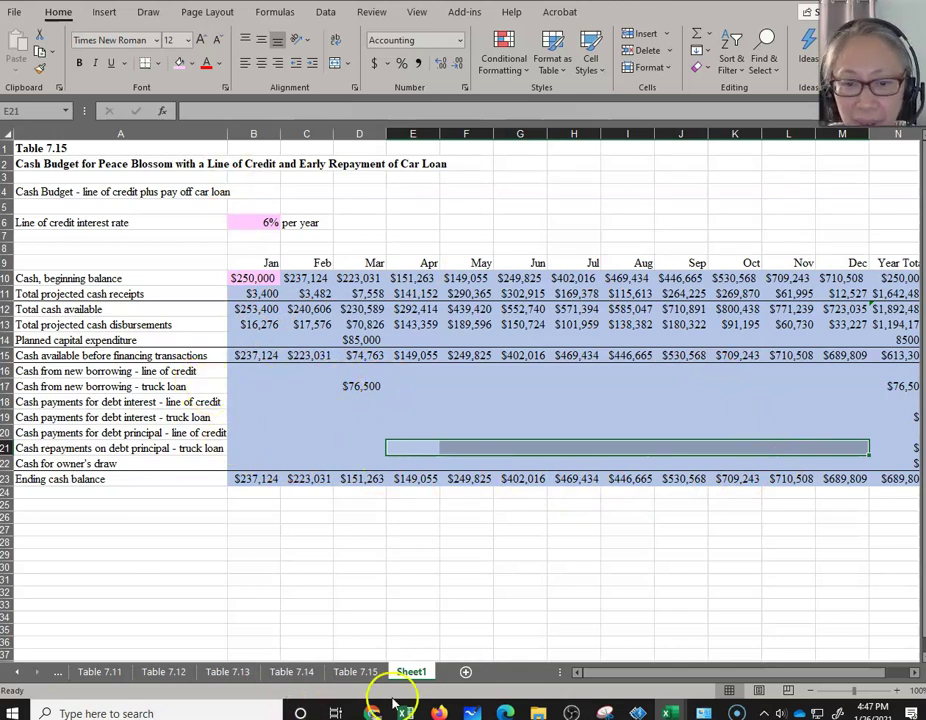
Copy the 30,000 and 10,000 line of credit borrowings from C15:D15 on Table 7.15 into C16:D16 on Sheet1
{"action": "left_click", "coordinate": [357, 675]}
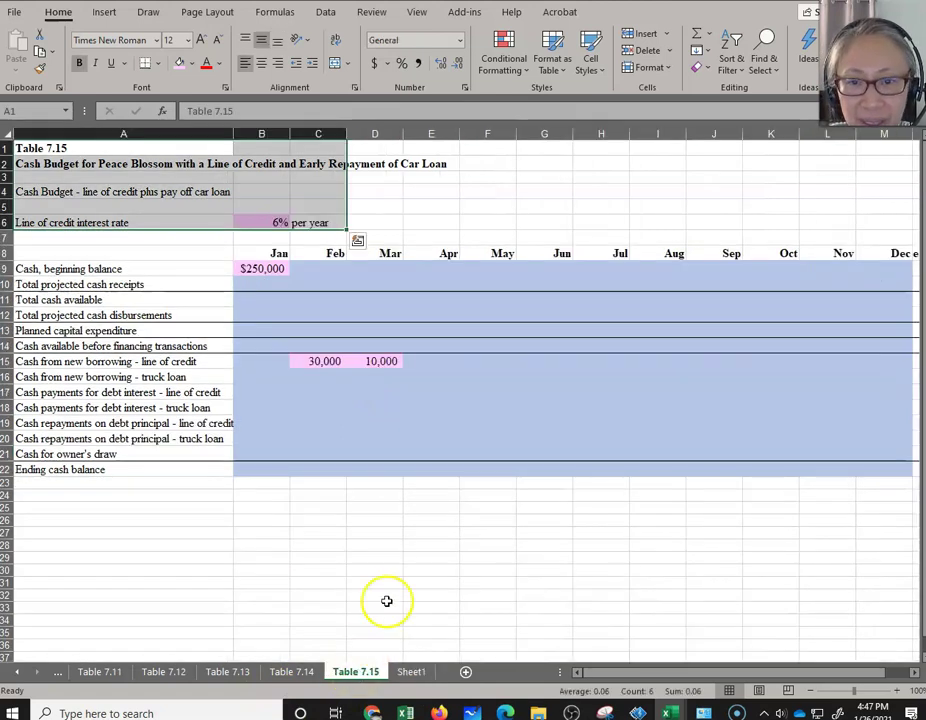
{"action": "left_click", "coordinate": [180, 298]}
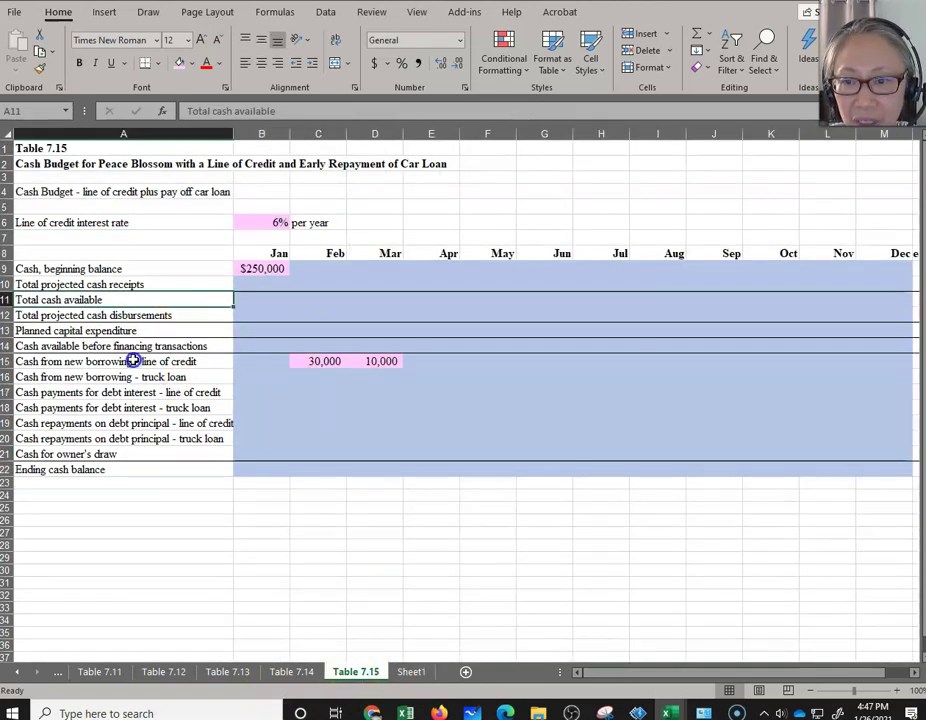
{"action": "left_click_drag", "start_coordinate": [312, 364], "coordinate": [389, 366]}
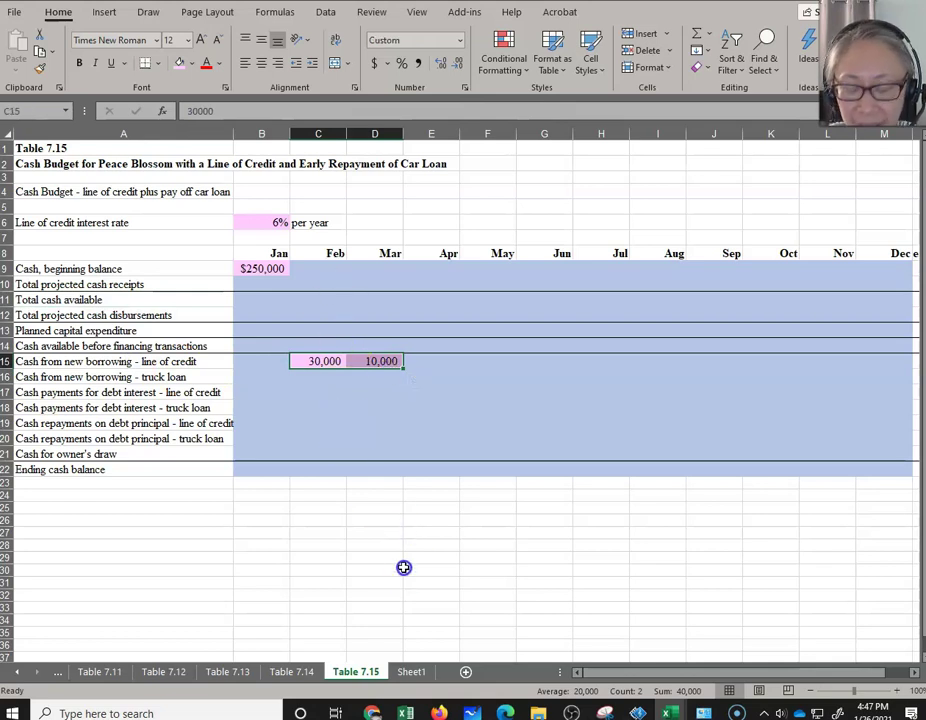
{"action": "key", "text": "ctrl+c"}
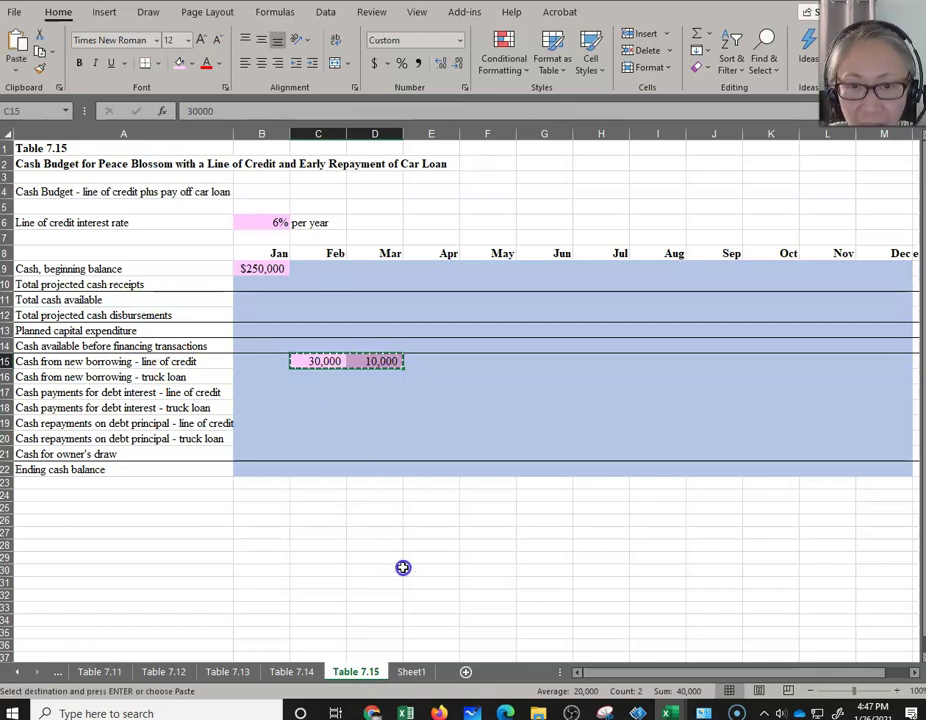
{"action": "left_click", "coordinate": [411, 672]}
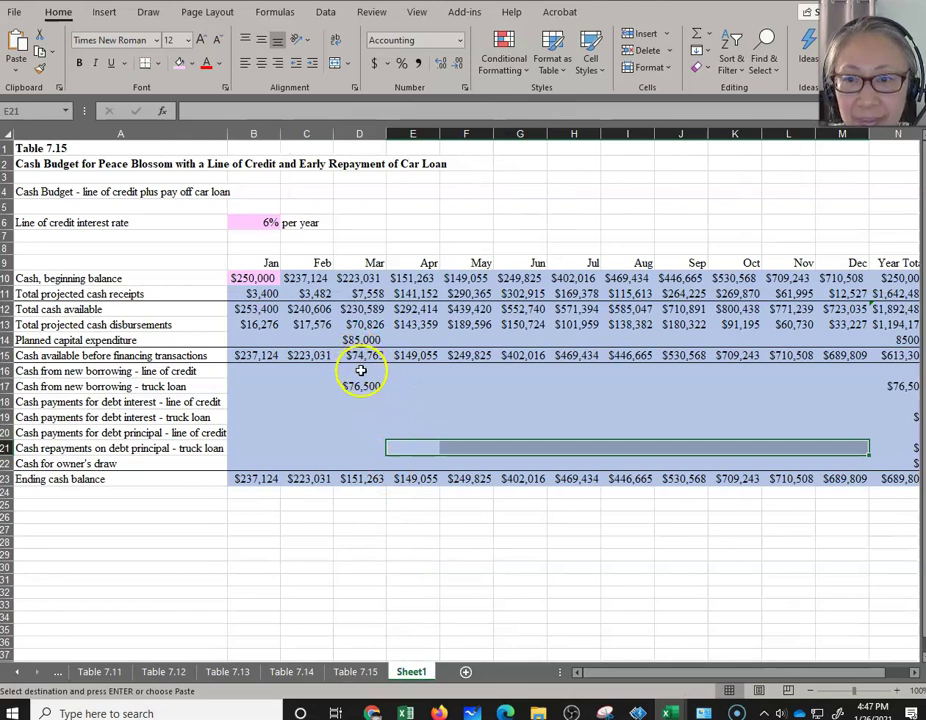
{"action": "left_click", "coordinate": [314, 372]}
{"action": "key", "text": "ctrl+v"}
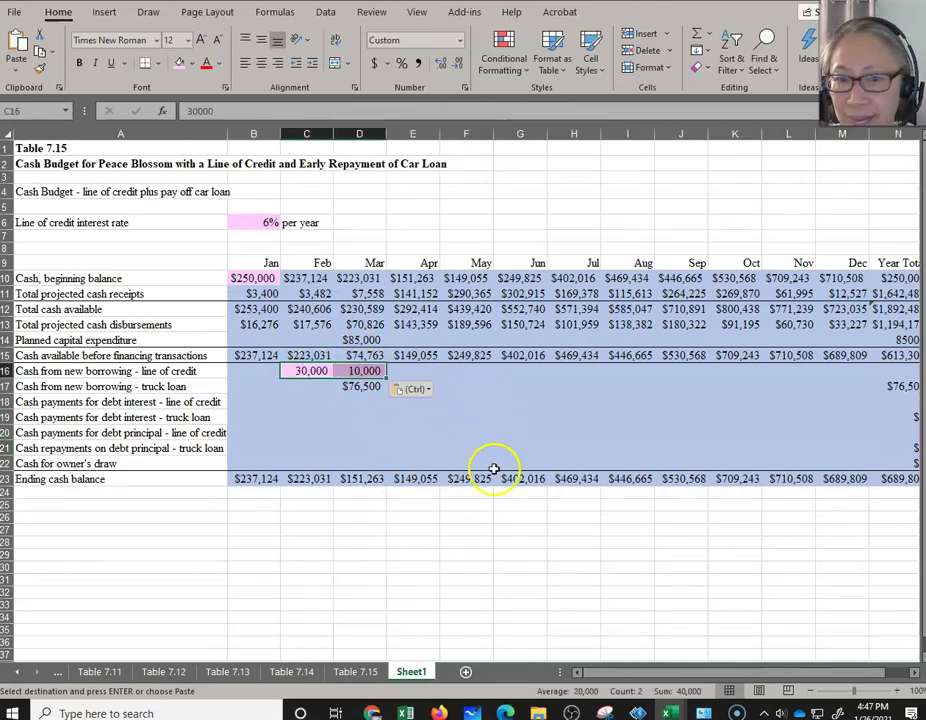
Calculate the March line of credit interest payment in D18 with the formula =C16*B6/12
{"action": "left_click", "coordinate": [341, 414]}
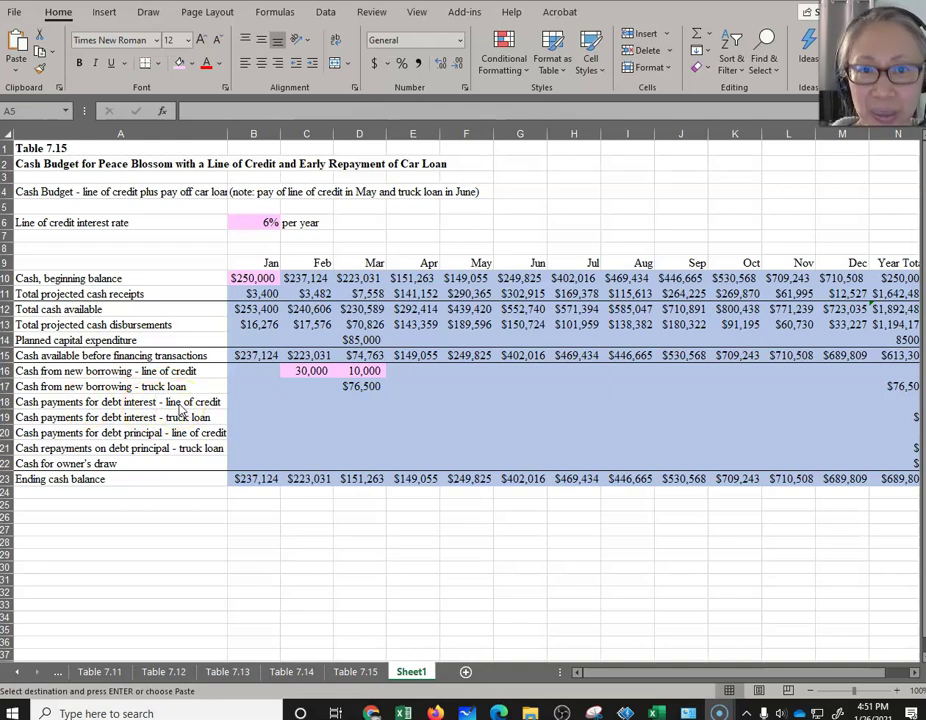
{"action": "left_click", "coordinate": [368, 396]}
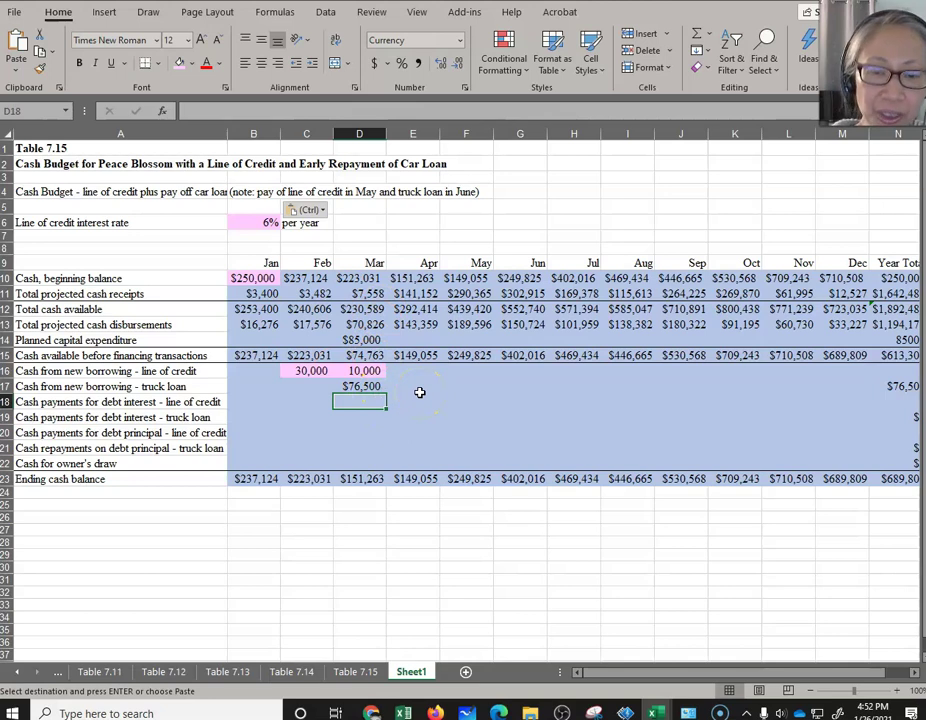
{"action": "type", "text": "="}
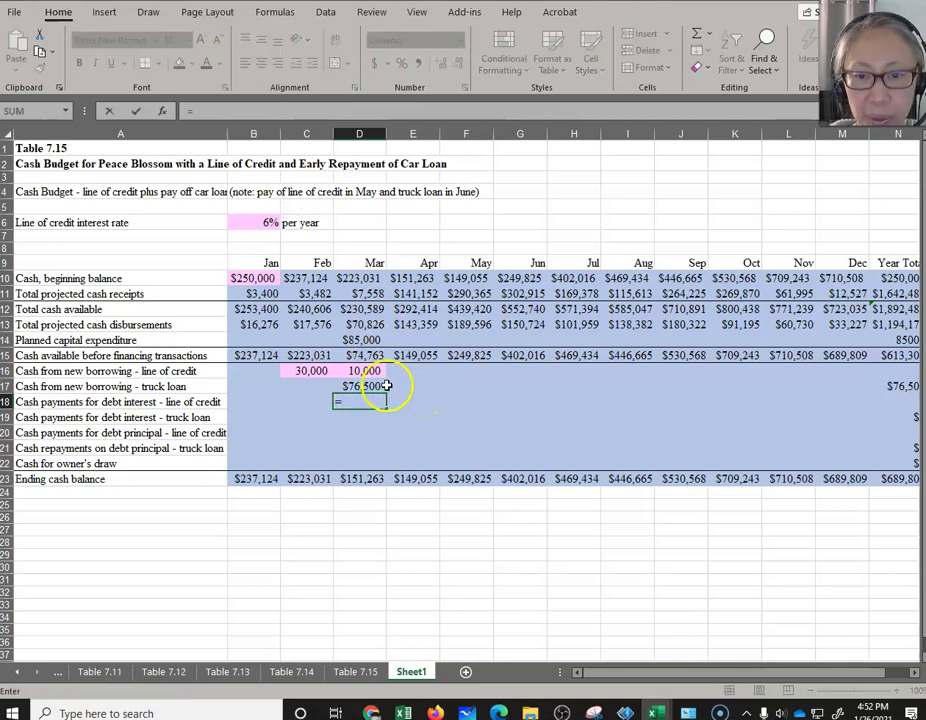
{"action": "left_click", "coordinate": [311, 372]}
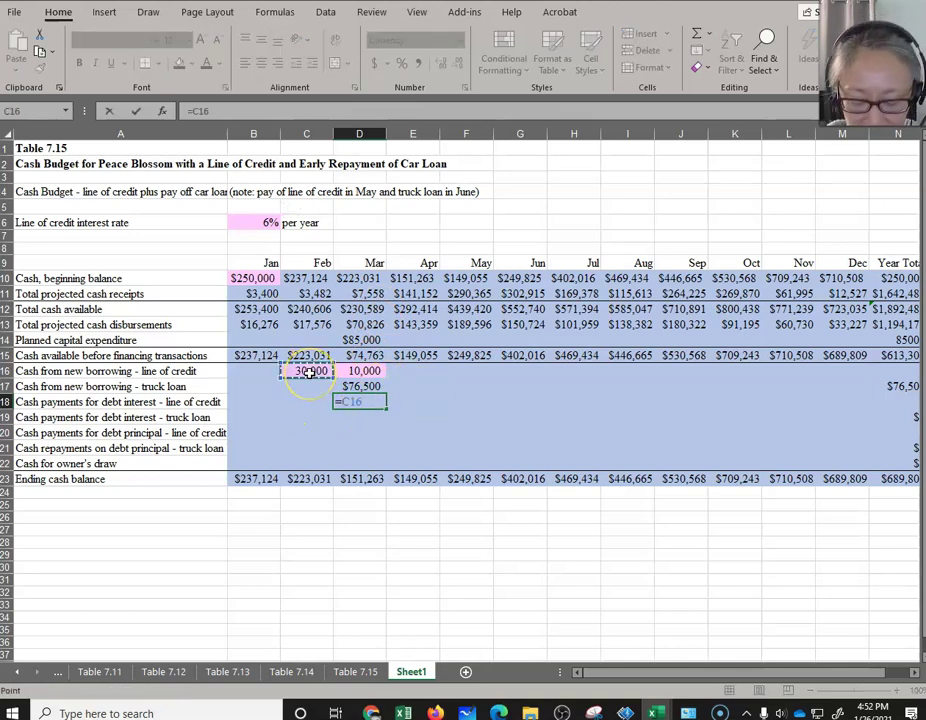
{"action": "left_click", "coordinate": [256, 222]}
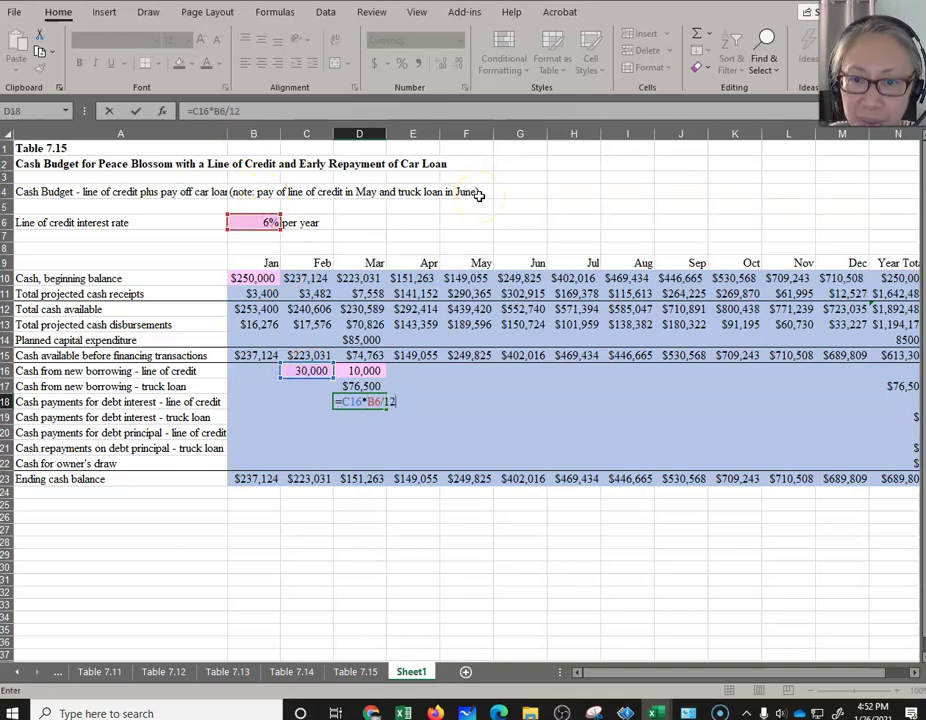
{"action": "key", "text": "Return"}
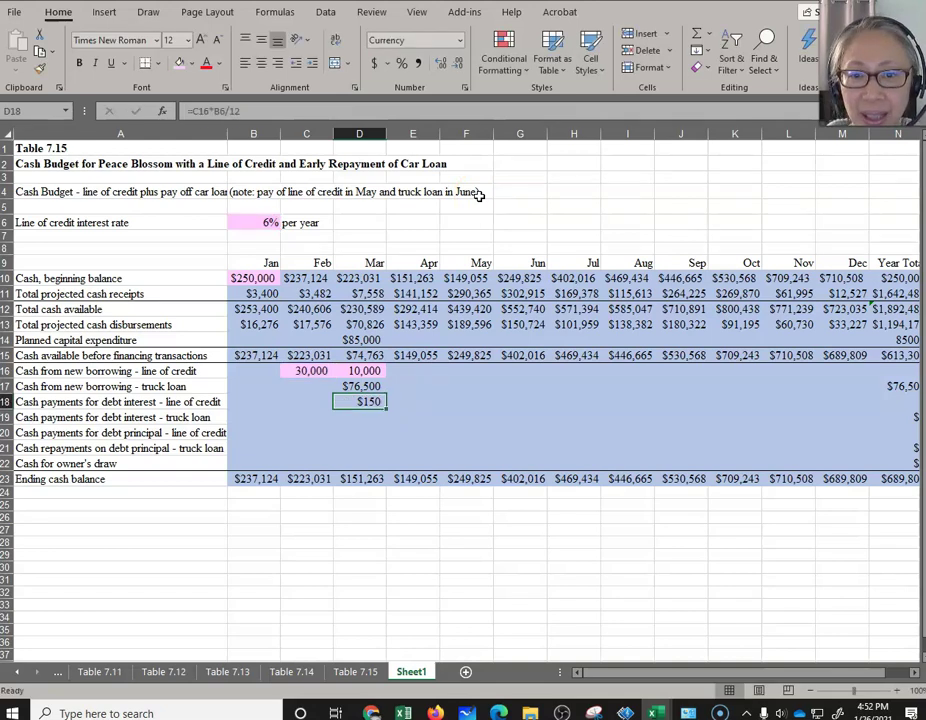
Calculate the April line of credit interest payment in E18 with the formula =(C16+D16)*B6/12
{"action": "key", "text": "Right"}
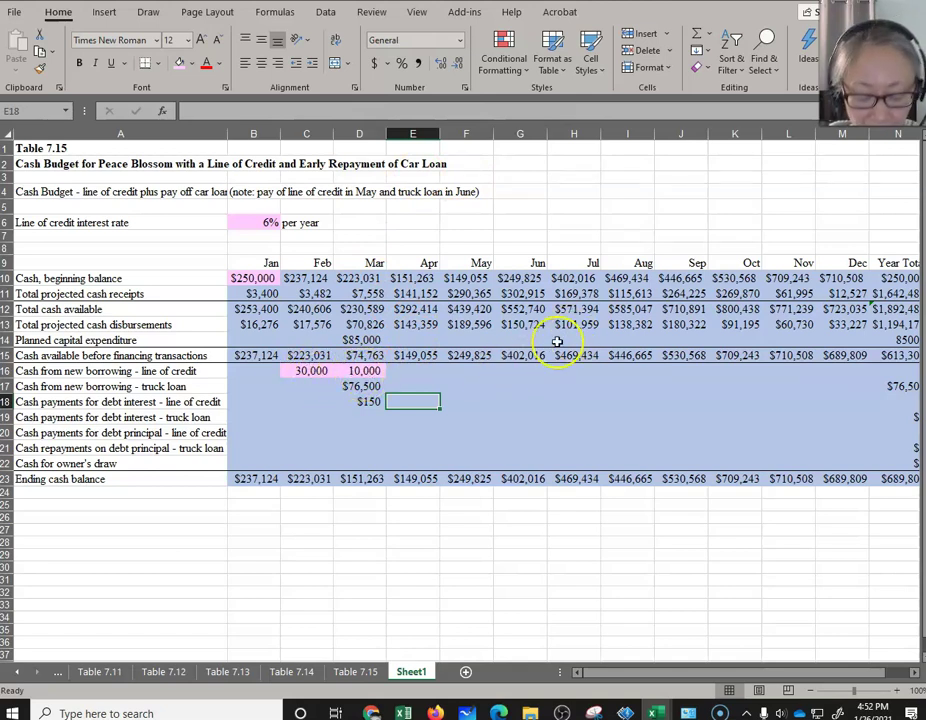
{"action": "type", "text": "=("}
{"action": "left_click", "coordinate": [327, 370]}
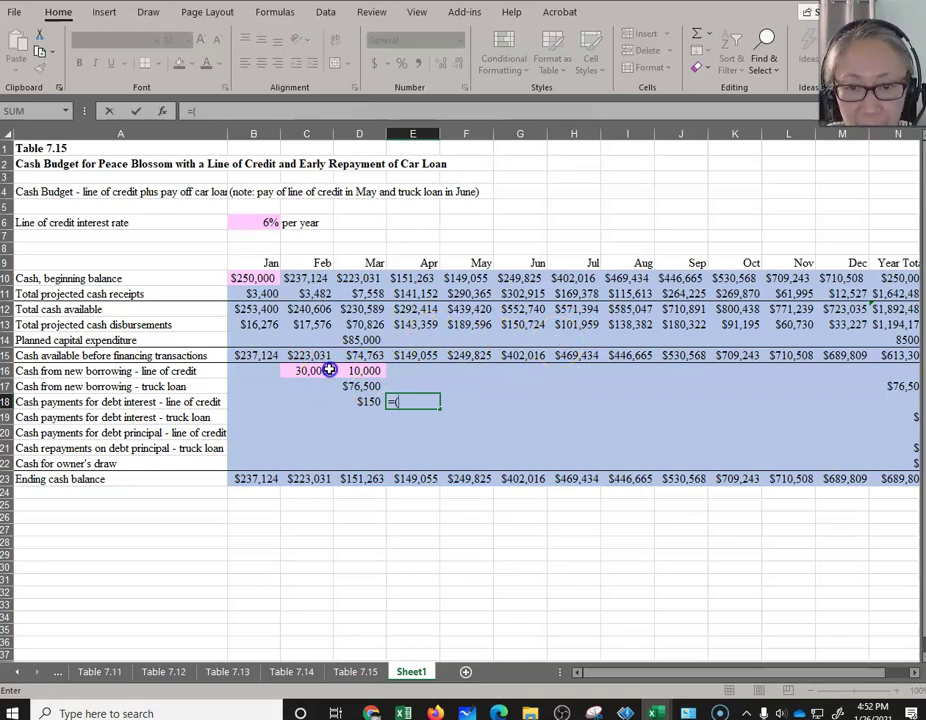
{"action": "type", "text": "+"}
{"action": "left_click", "coordinate": [353, 370]}
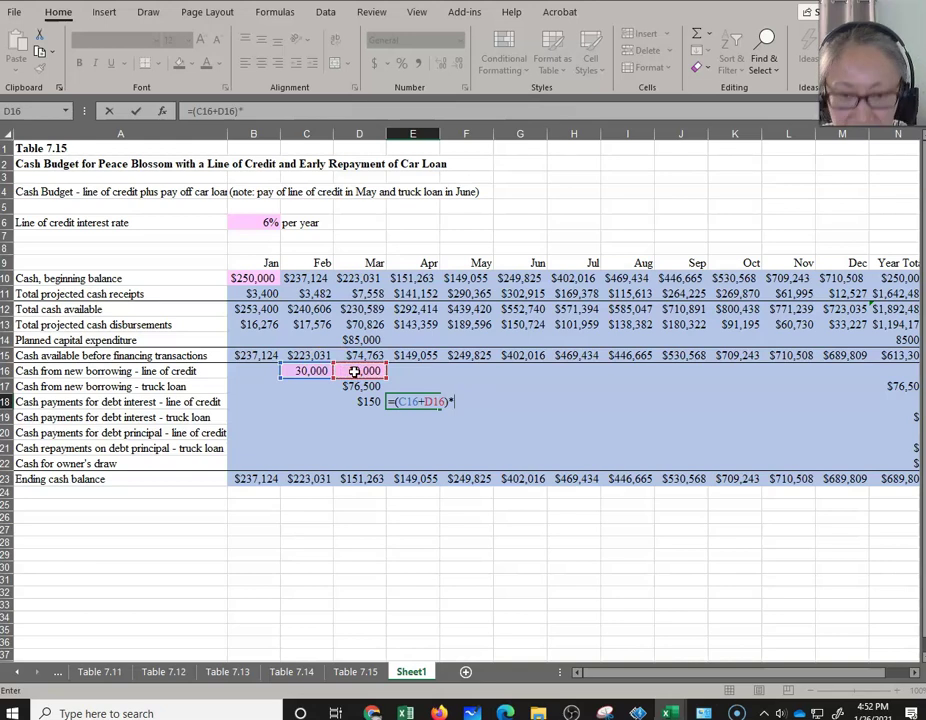
{"action": "left_click", "coordinate": [246, 221]}
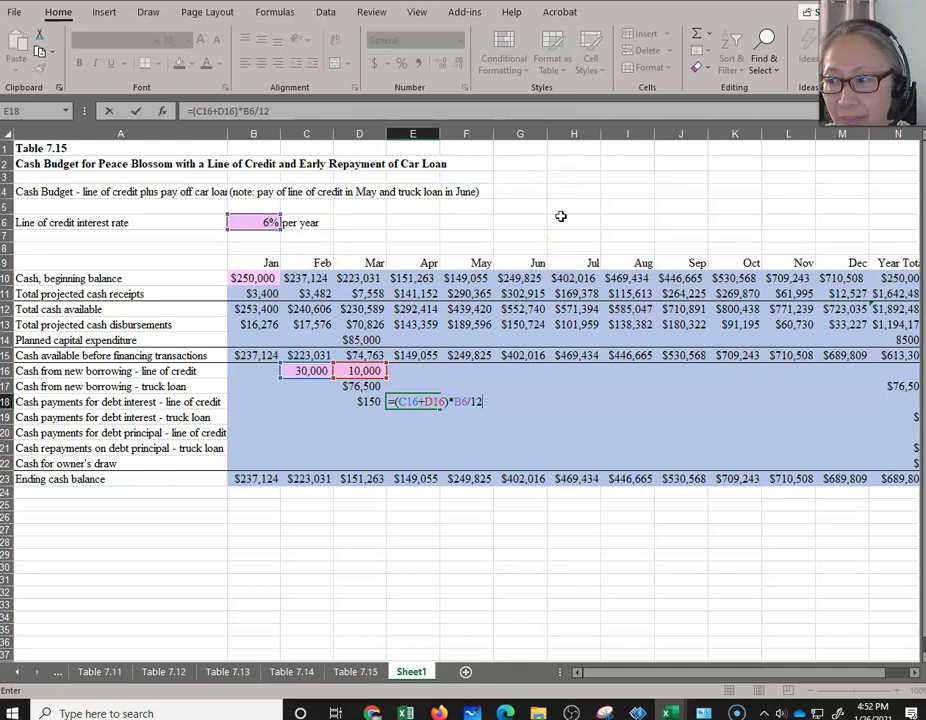
{"action": "key", "text": "Return"}
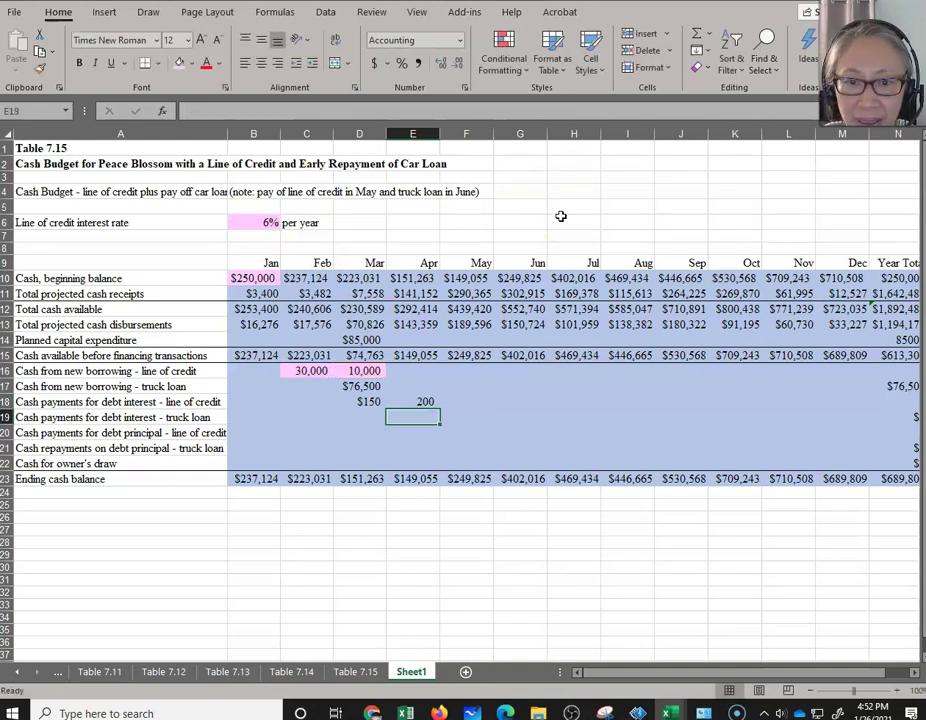
{"action": "key", "text": "Up"}
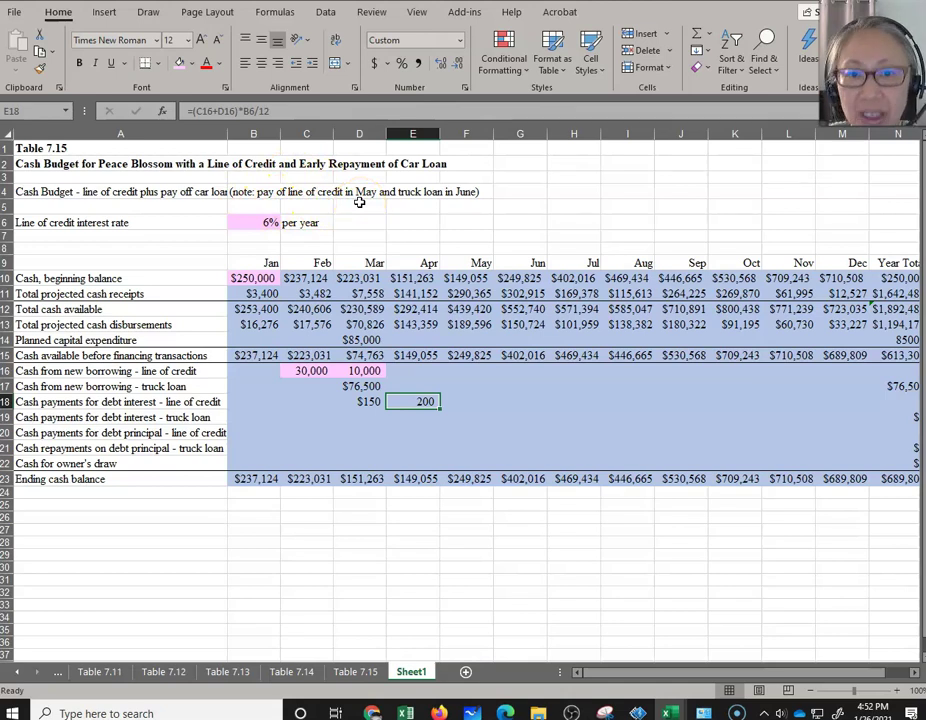
Set the May line of credit interest payment in F18 equal to April's payment in E18
{"action": "left_click", "coordinate": [464, 400]}
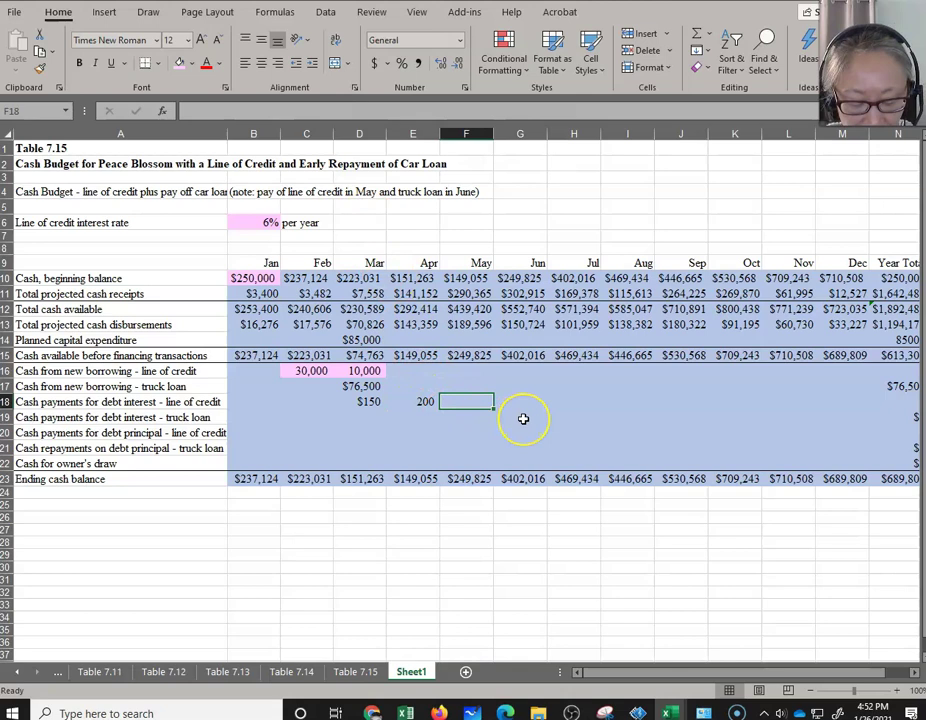
{"action": "type", "text": "="}
{"action": "key", "text": "Left"}
{"action": "key", "text": "Return"}
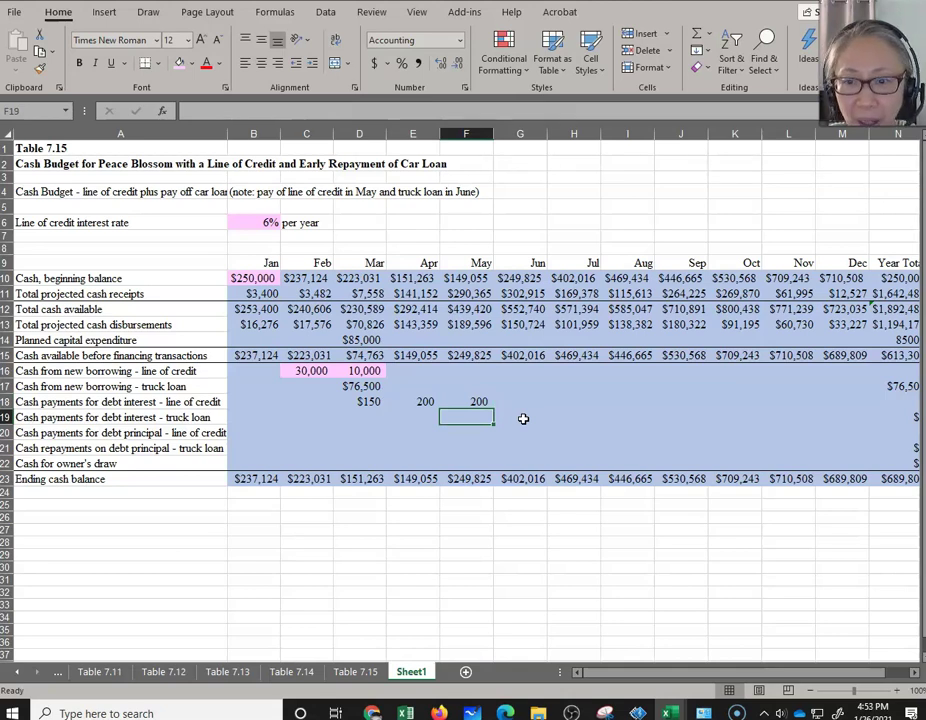
Enter the May line of credit principal repayment in F20 as =C16+D16, the sum of both borrowings
{"action": "left_click", "coordinate": [444, 431]}
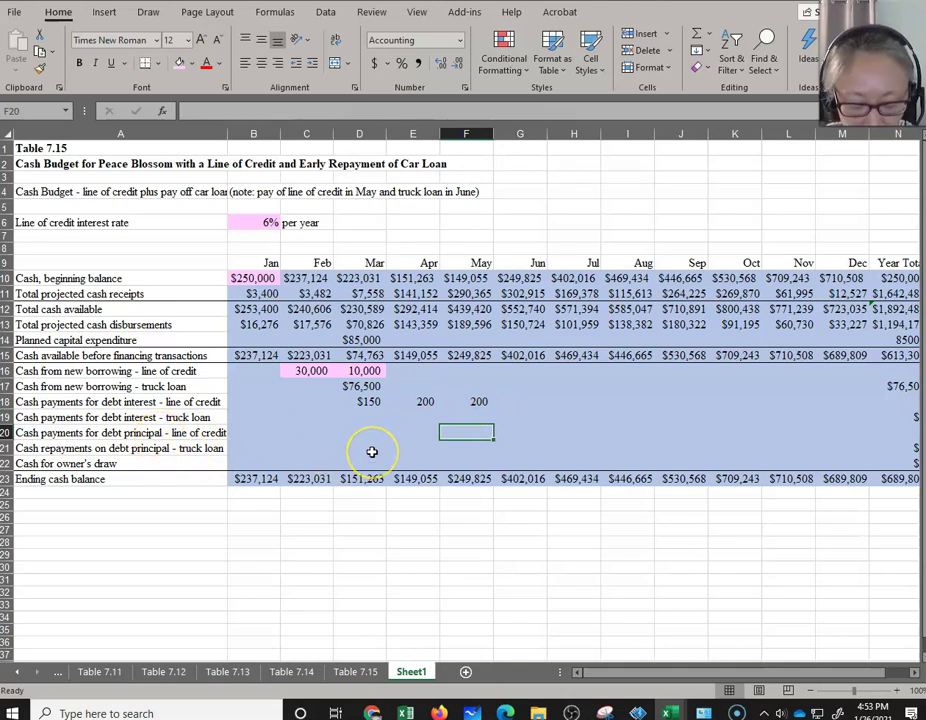
{"action": "type", "text": "="}
{"action": "left_click", "coordinate": [306, 371]}
{"action": "type", "text": "+"}
{"action": "left_click", "coordinate": [362, 371]}
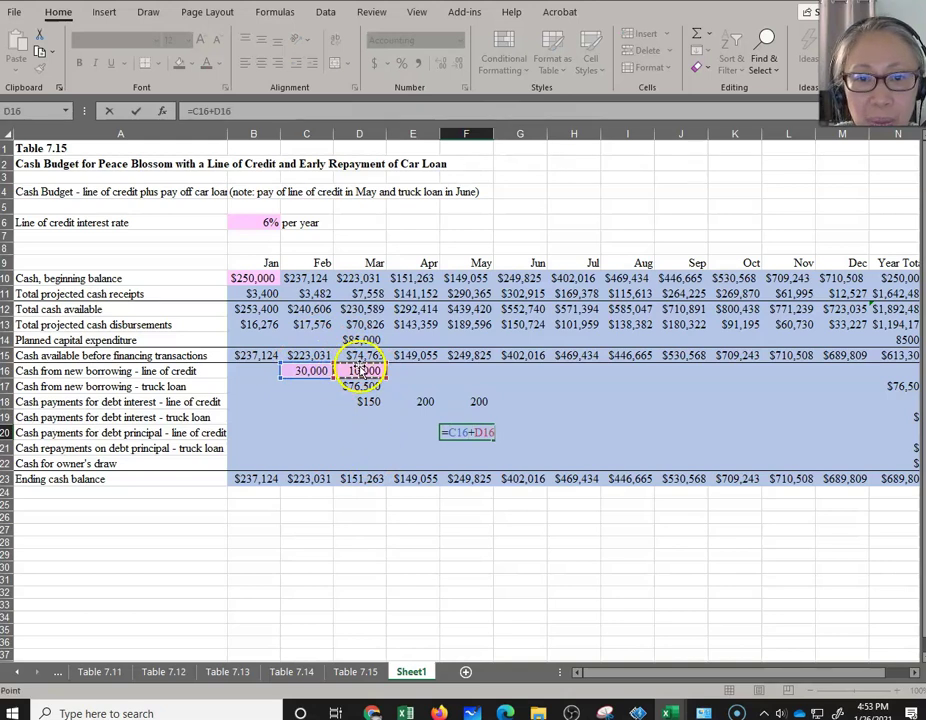
{"action": "key", "text": "Return"}
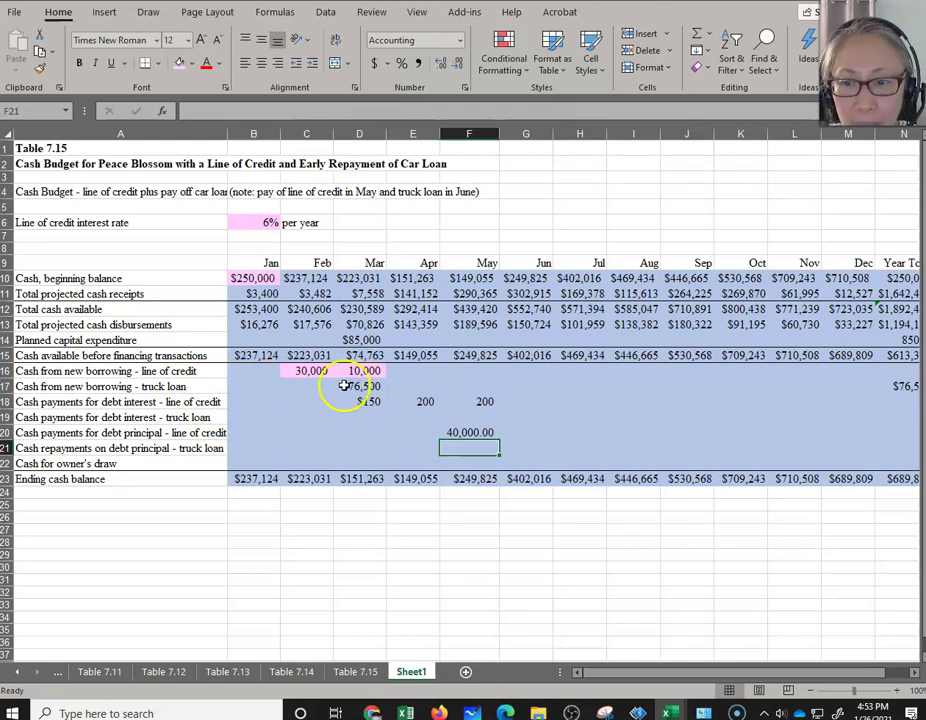
Link the April truck loan interest payment in E19 to the April interest in D14 on Table 7.13
{"action": "left_click", "coordinate": [418, 415]}
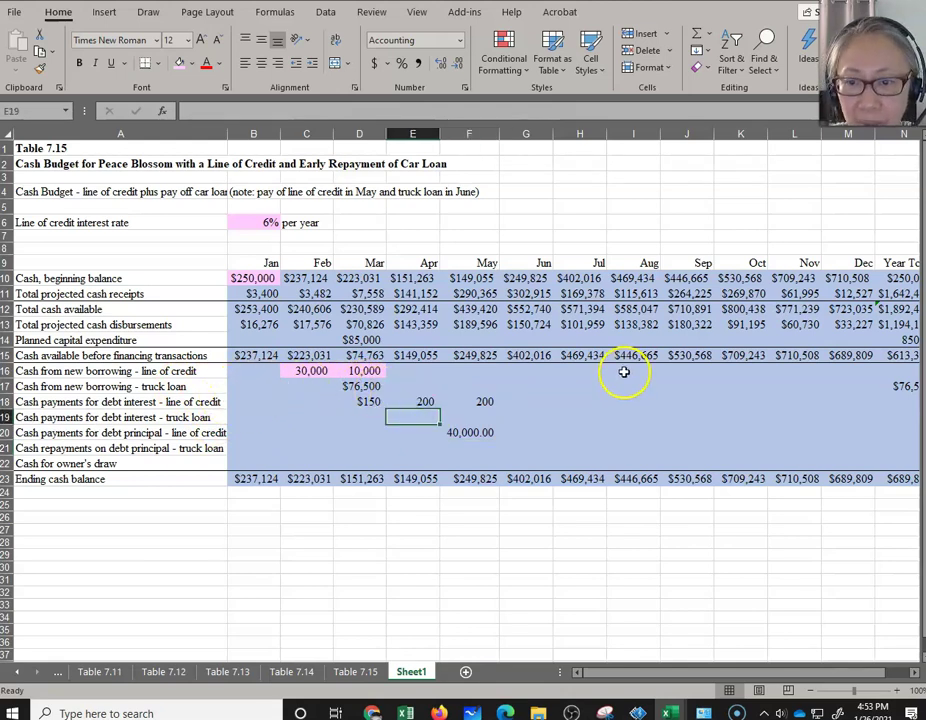
{"action": "type", "text": "="}
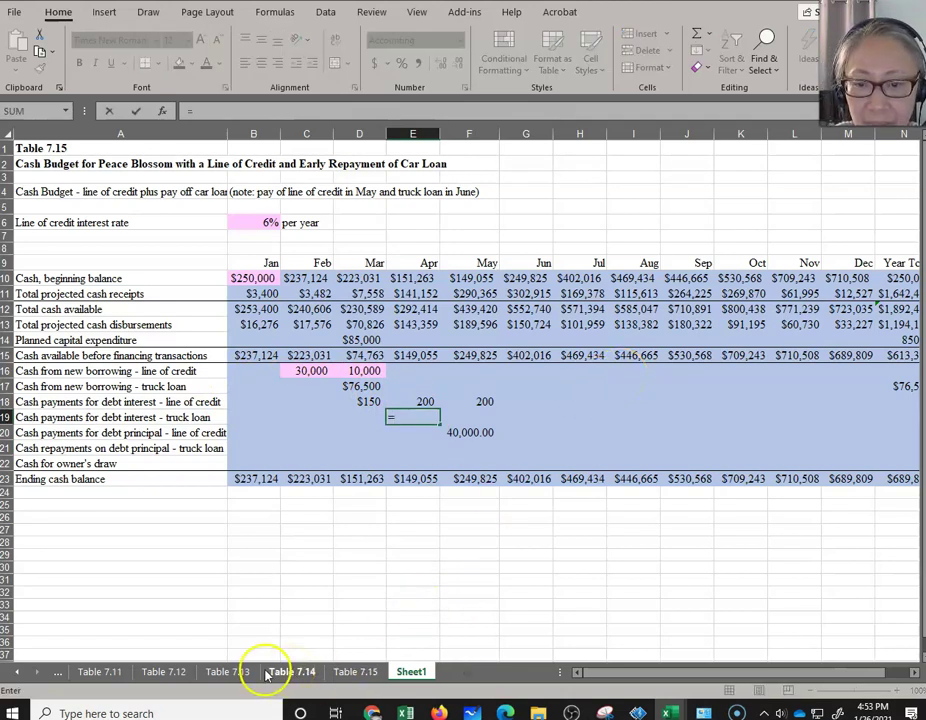
{"action": "left_click", "coordinate": [228, 671]}
{"action": "left_click", "coordinate": [288, 310]}
{"action": "key", "text": "Return"}
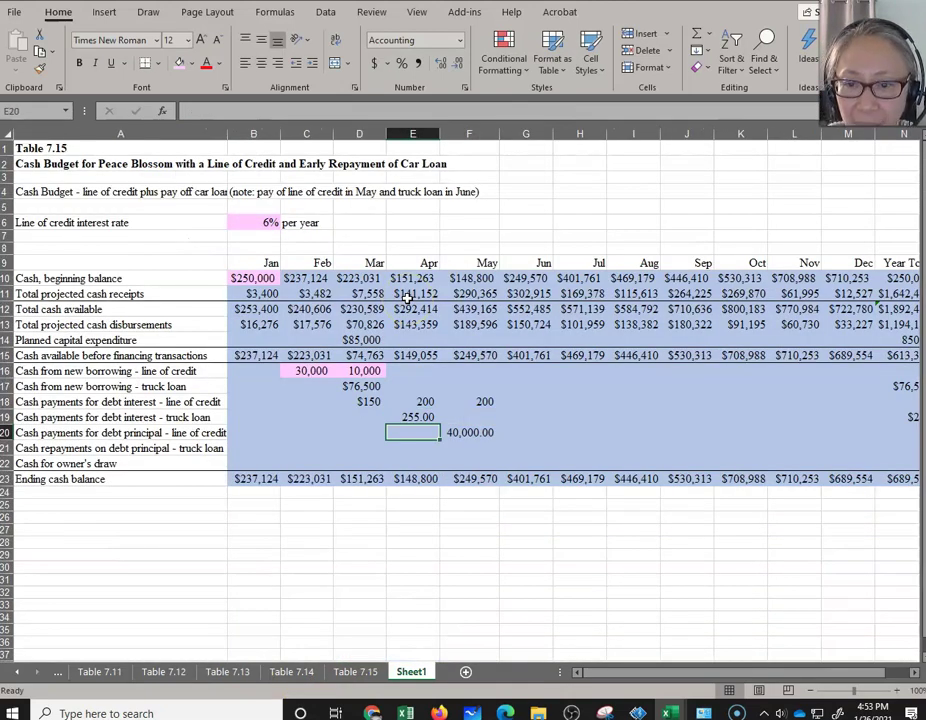
Link the April truck loan principal repayment in E21 to the April principal in E14 on Table 7.13
{"action": "key", "text": "Down"}
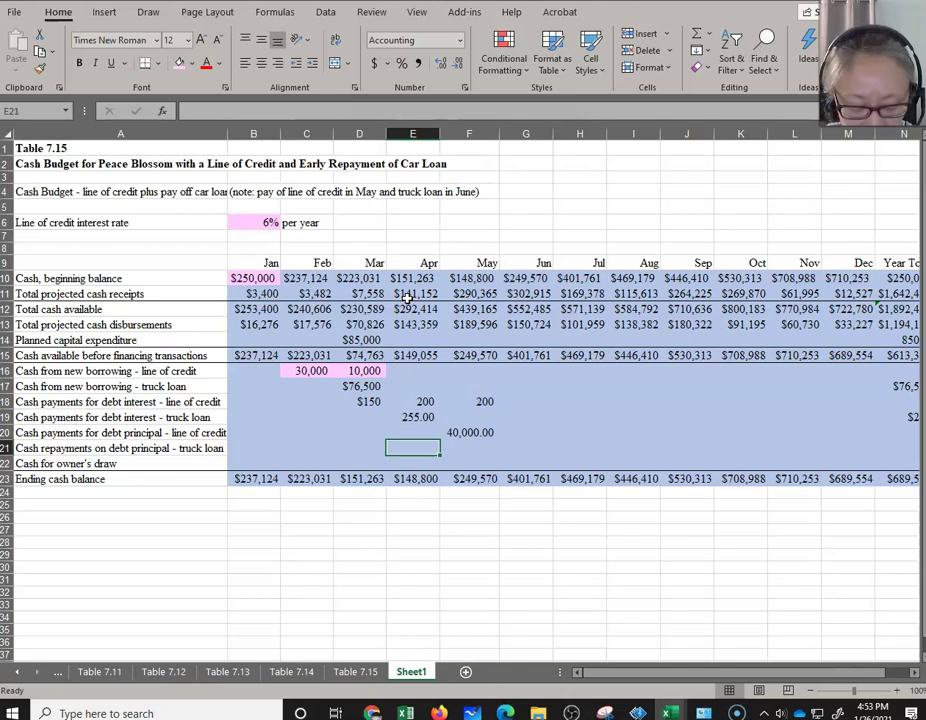
{"action": "type", "text": "="}
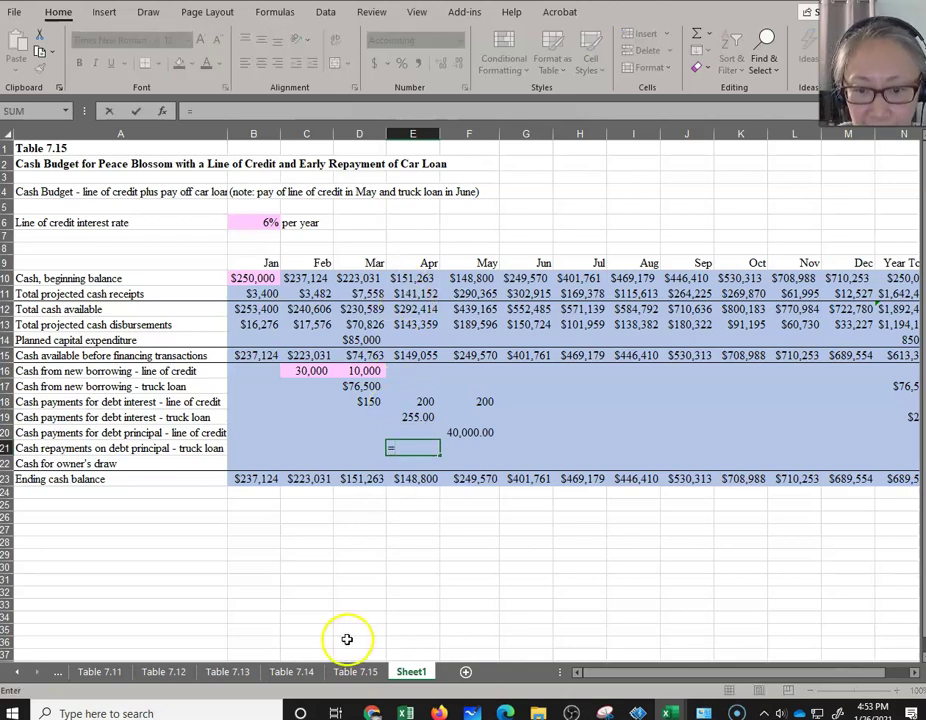
{"action": "left_click", "coordinate": [228, 672]}
{"action": "left_click", "coordinate": [350, 312]}
{"action": "key", "text": "Return"}
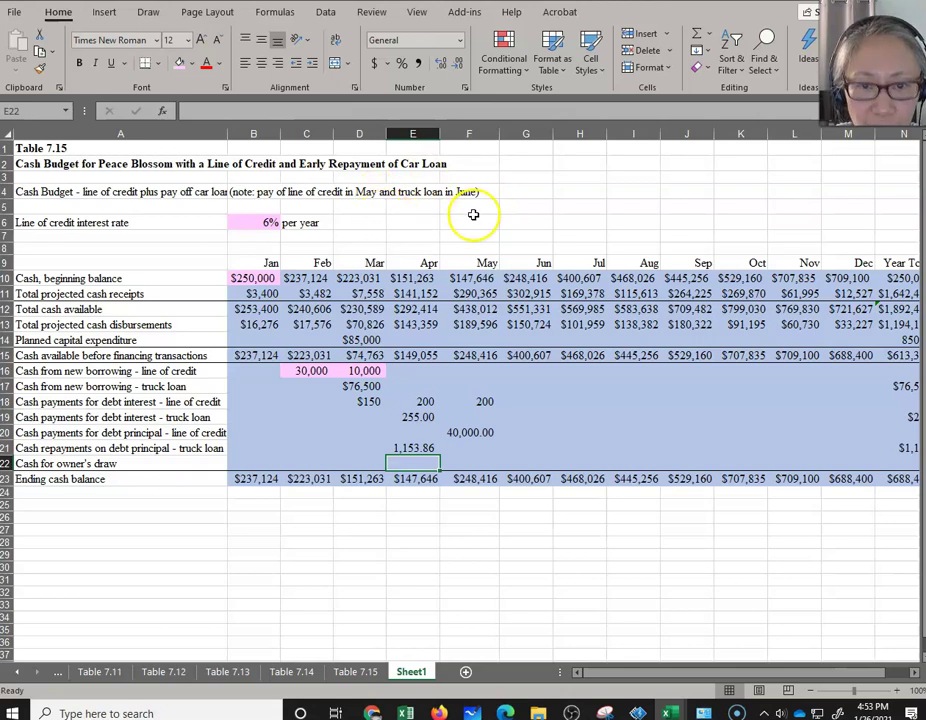
Link the May truck loan interest payment in F19 to the May interest in D15 on Table 7.13
{"action": "left_click", "coordinate": [472, 419]}
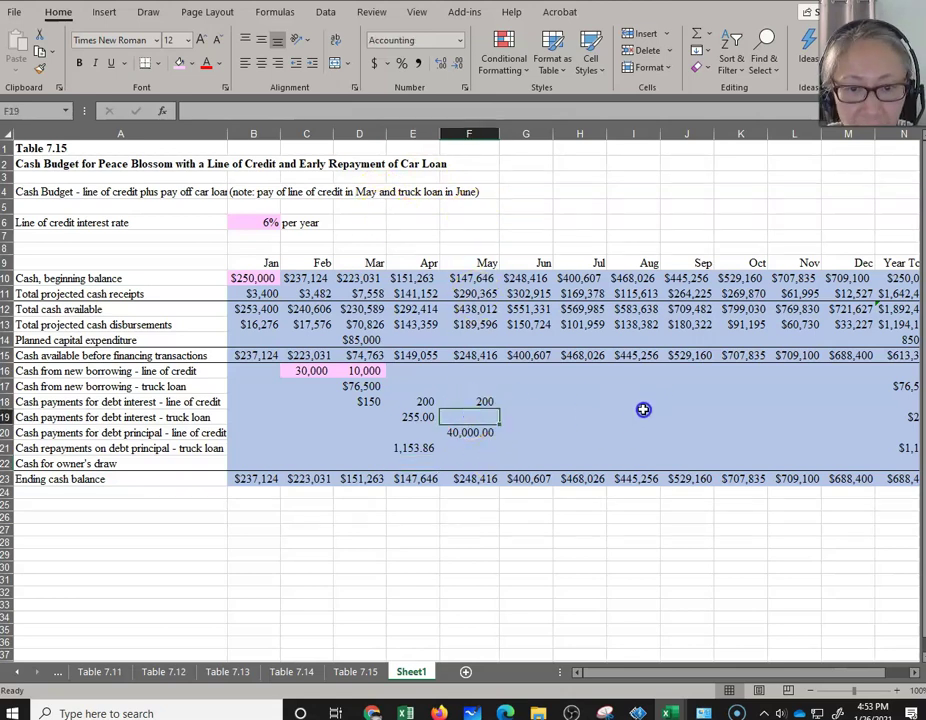
{"action": "type", "text": "="}
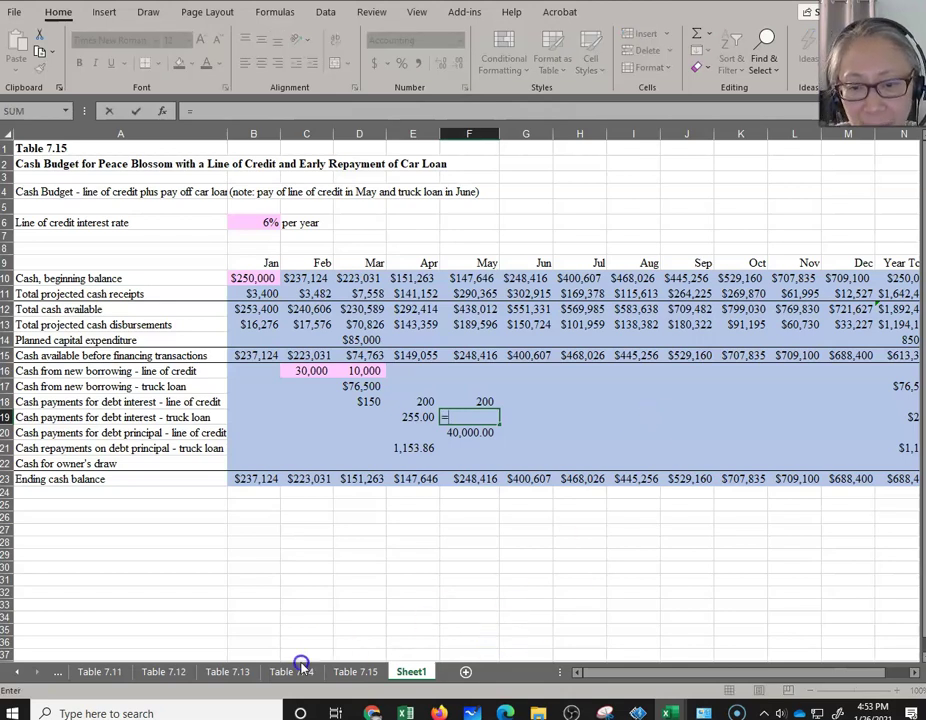
{"action": "left_click", "coordinate": [241, 675]}
{"action": "left_click", "coordinate": [291, 318]}
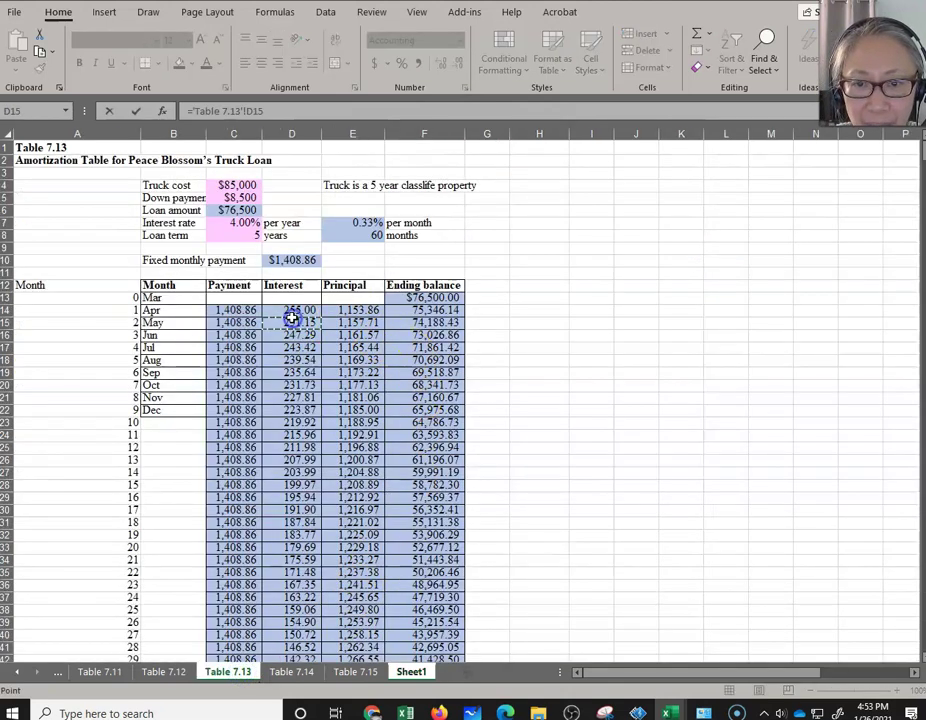
{"action": "key", "text": "Return"}
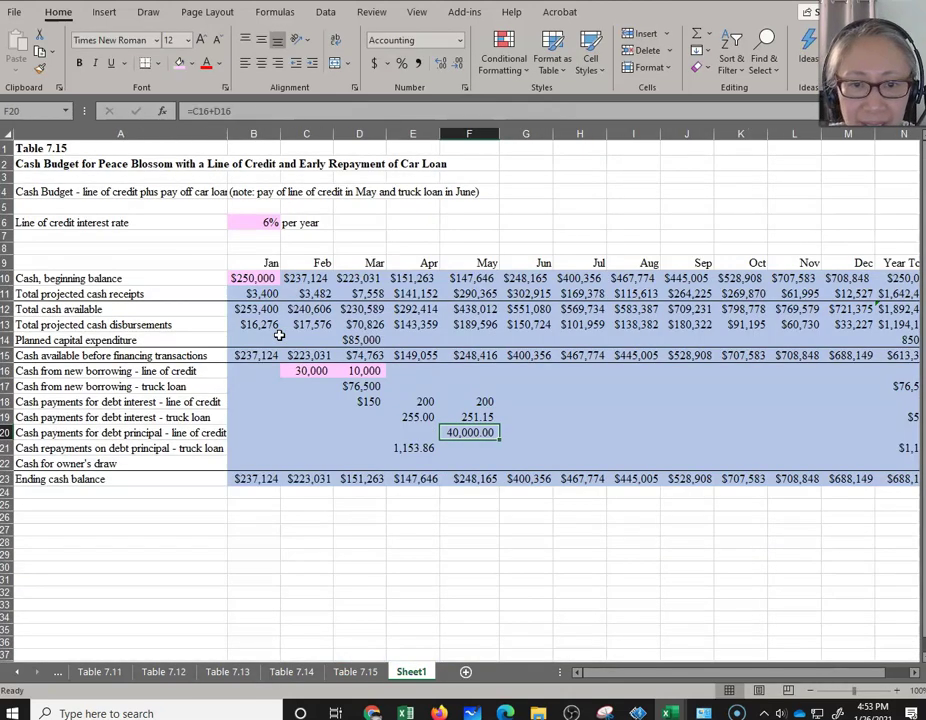
Link the May truck loan principal repayment in F21 to the May principal in E15 on Table 7.13
{"action": "left_click", "coordinate": [476, 448]}
{"action": "type", "text": "="}
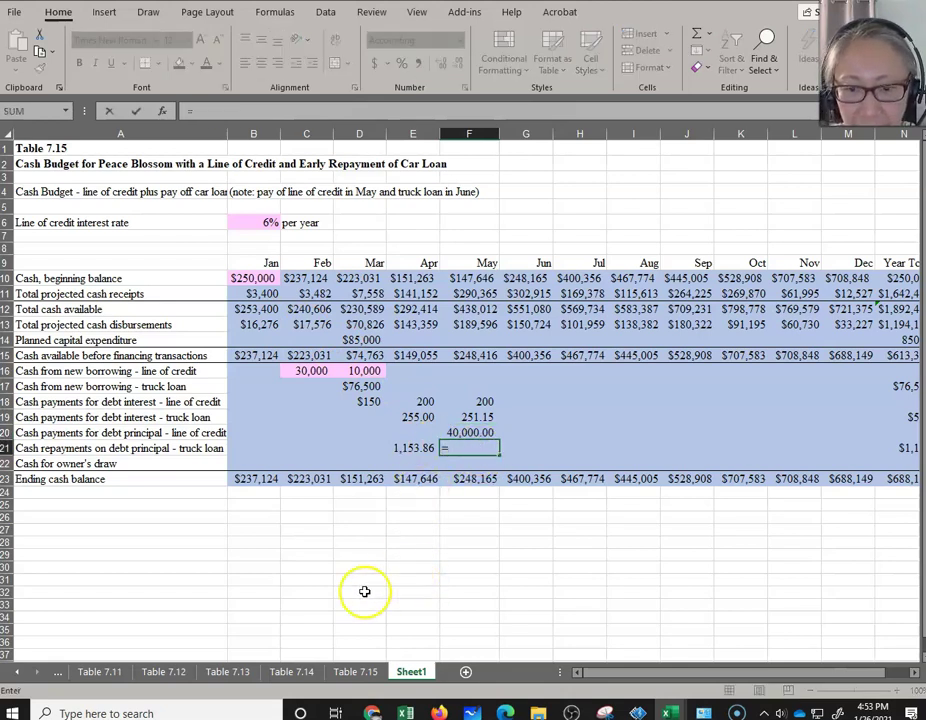
{"action": "left_click", "coordinate": [240, 672]}
{"action": "left_click", "coordinate": [358, 322]}
{"action": "key", "text": "Return"}
Link the June truck loan interest payment in G19 to the June interest in D16 on Table 7.13
{"action": "key", "text": "Up"}
{"action": "key", "text": "Up"}
{"action": "key", "text": "Up"}
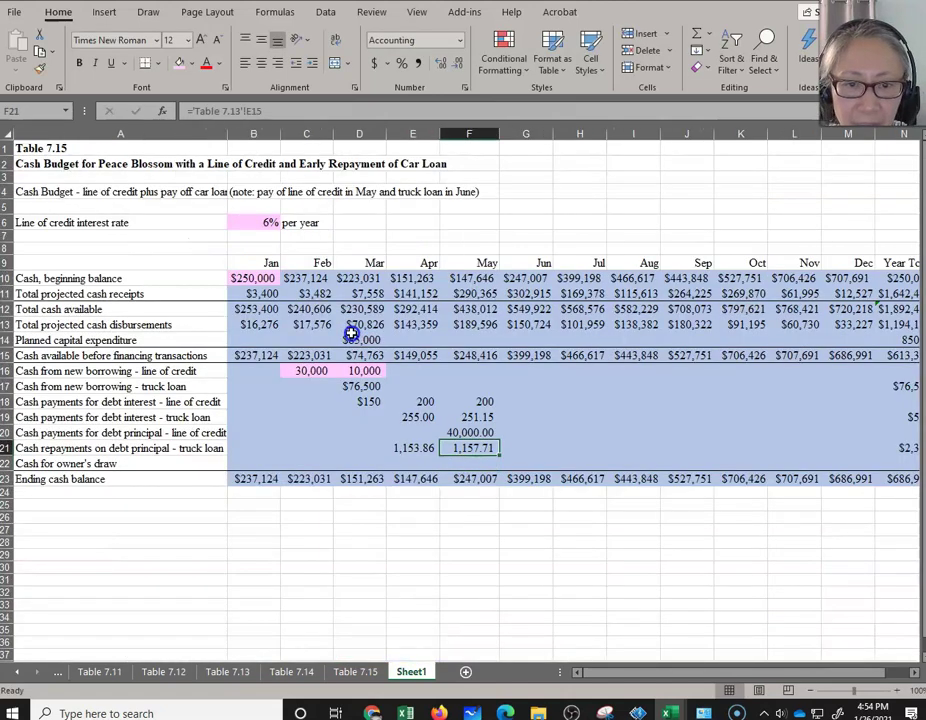
{"action": "key", "text": "Right"}
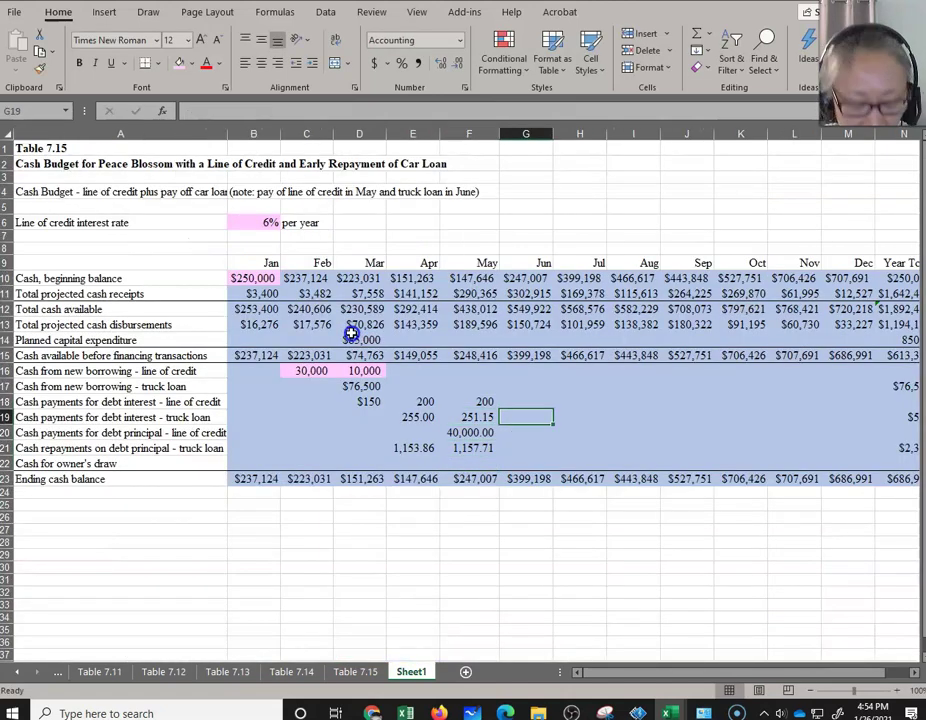
{"action": "type", "text": "="}
{"action": "left_click", "coordinate": [311, 668]}
{"action": "left_click", "coordinate": [244, 672]}
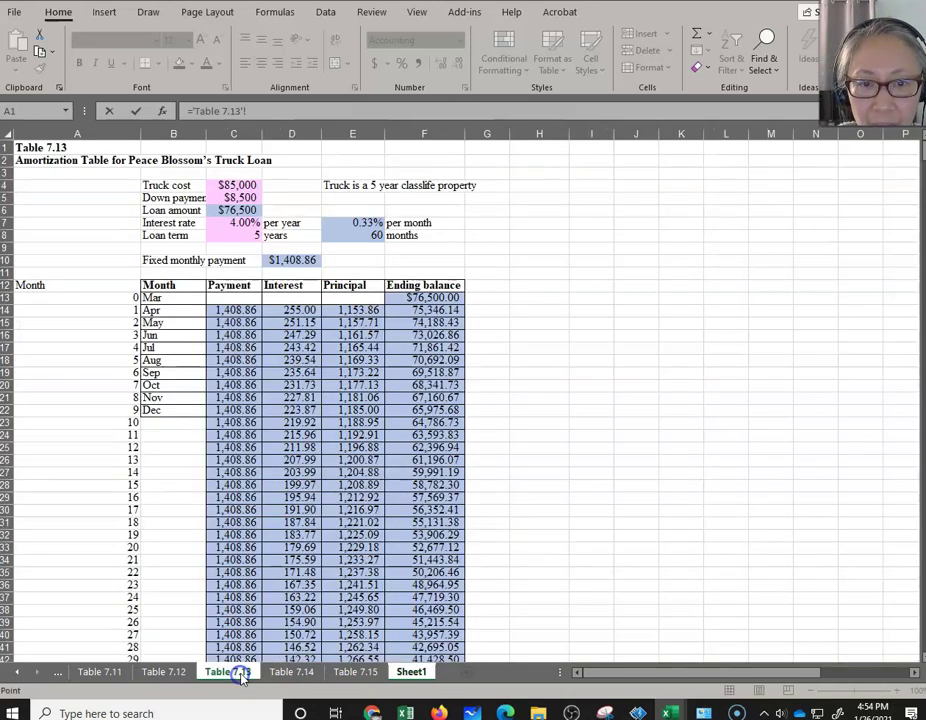
{"action": "left_click", "coordinate": [290, 335]}
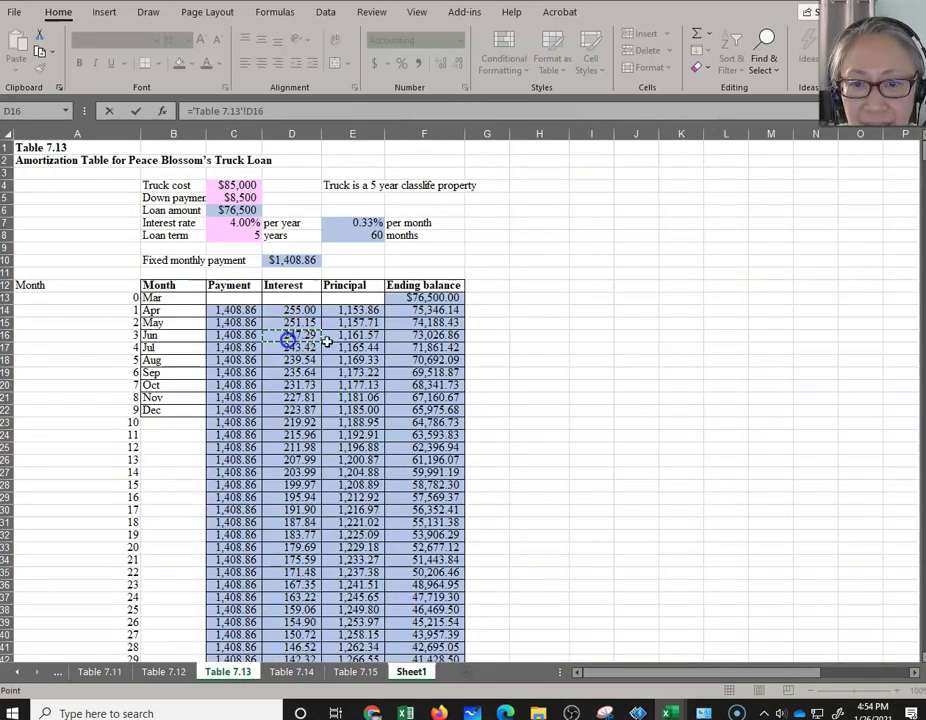
{"action": "key", "text": "Return"}
Link the June truck loan principal repayment in G21 to the June principal in E16 on Table 7.13
{"action": "key", "text": "Return"}
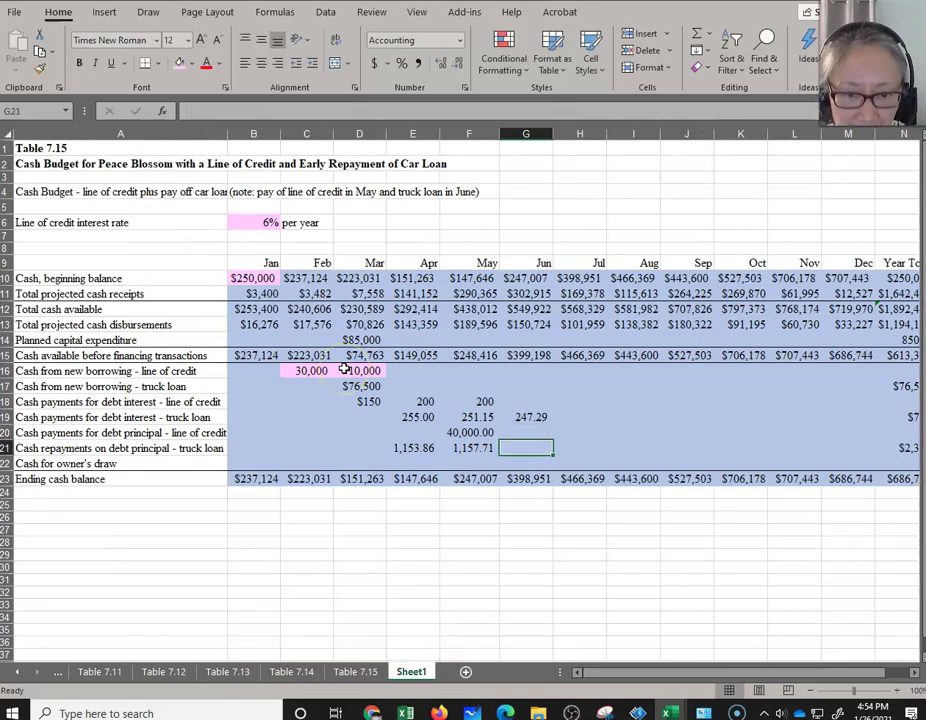
{"action": "type", "text": "="}
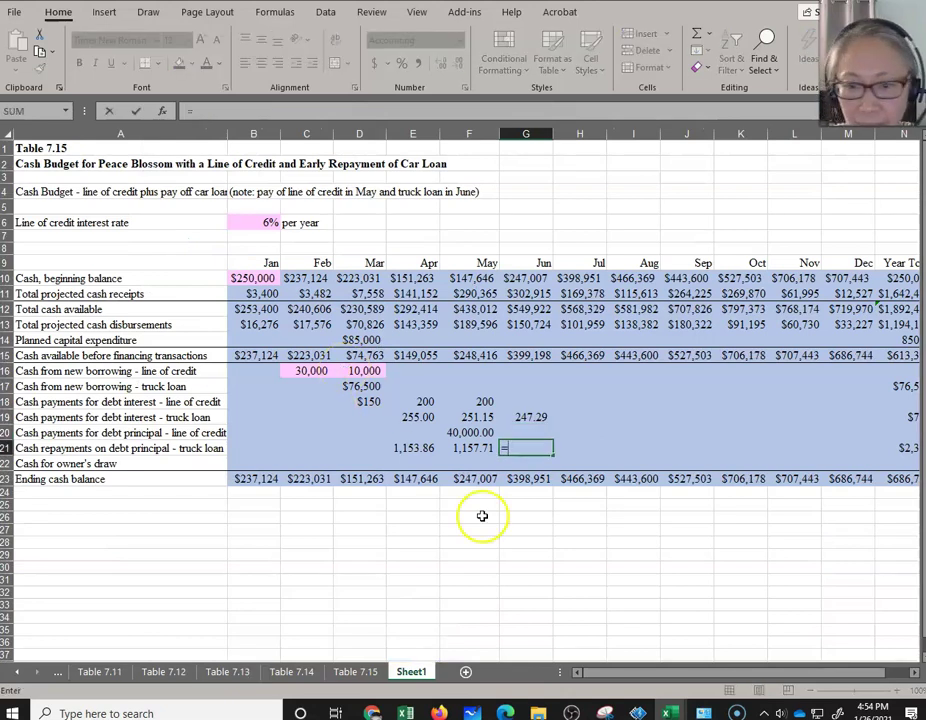
{"action": "left_click", "coordinate": [230, 671]}
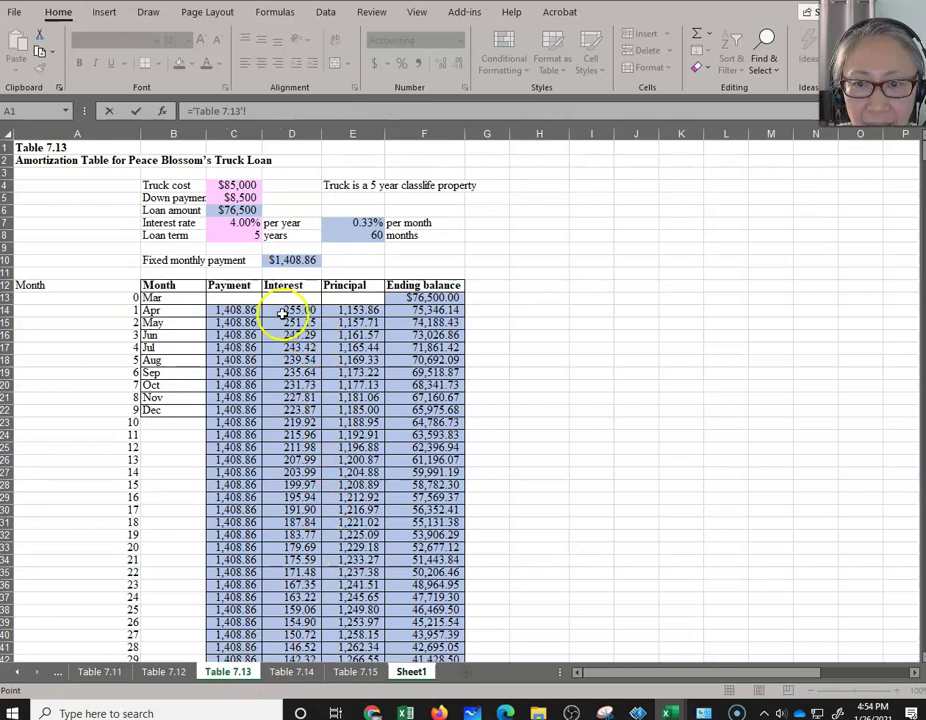
{"action": "left_click", "coordinate": [342, 334]}
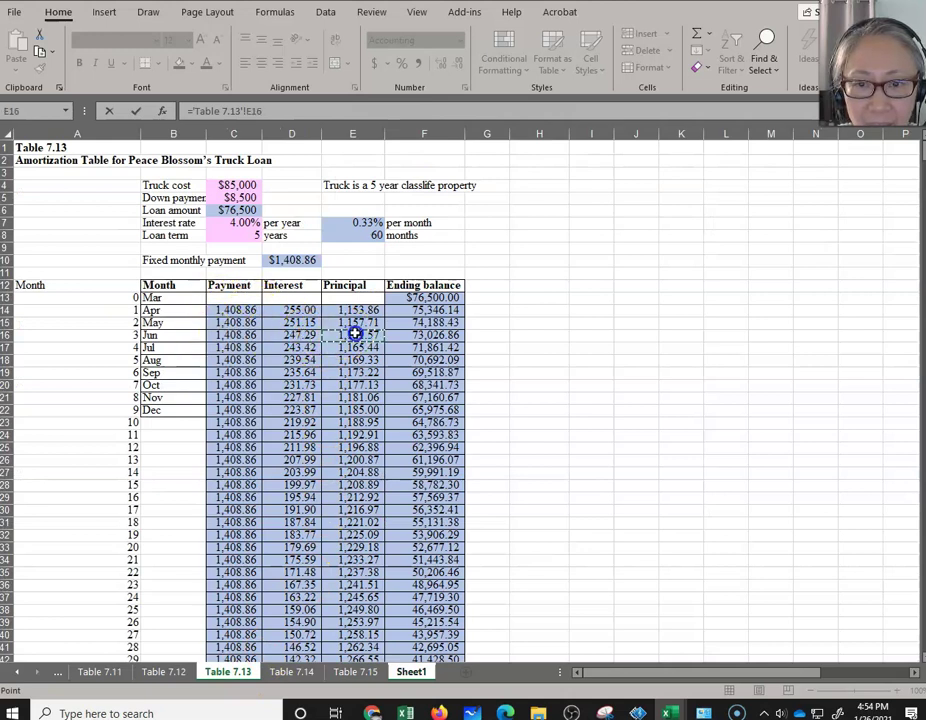
{"action": "key", "text": "Return"}
Add the June ending loan balance in F16 on Table 7.13 to the June principal repayment formula in G21
{"action": "key", "text": "Up"}
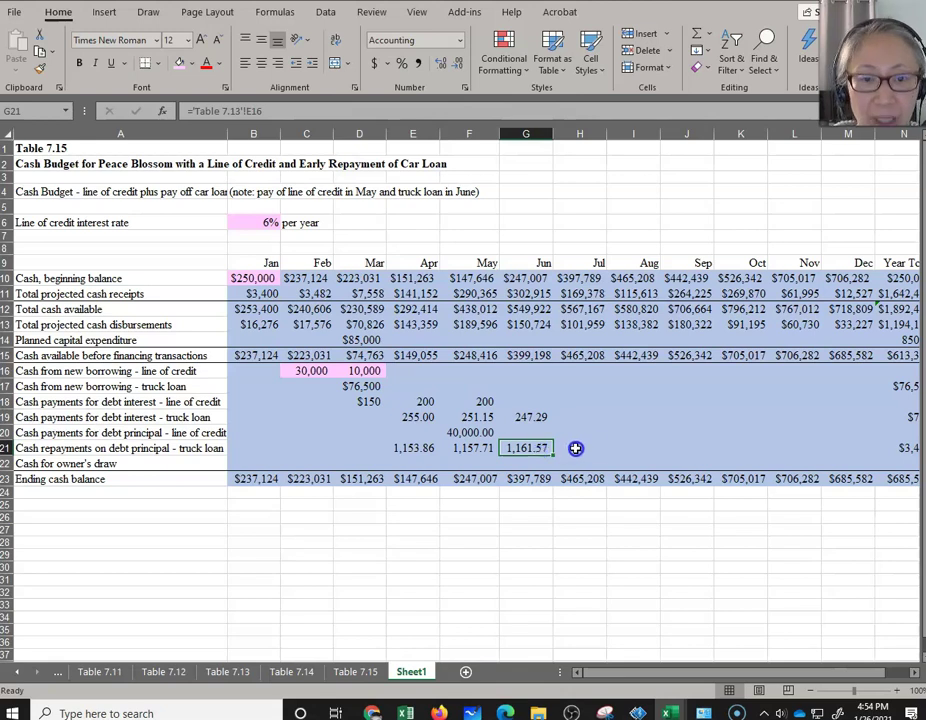
{"action": "left_click", "coordinate": [230, 111]}
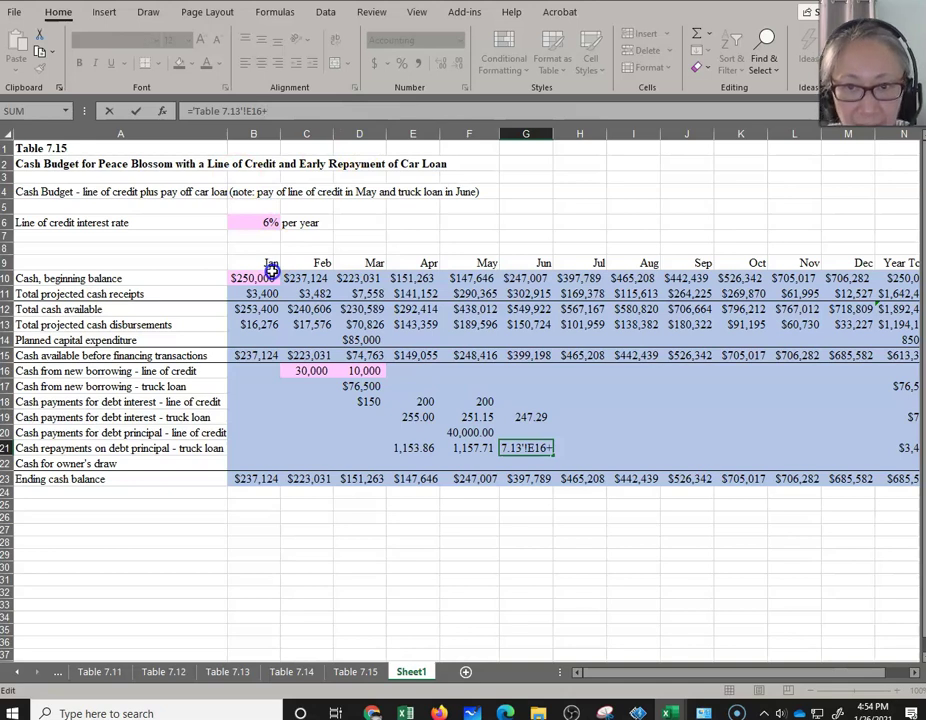
{"action": "left_click", "coordinate": [233, 673]}
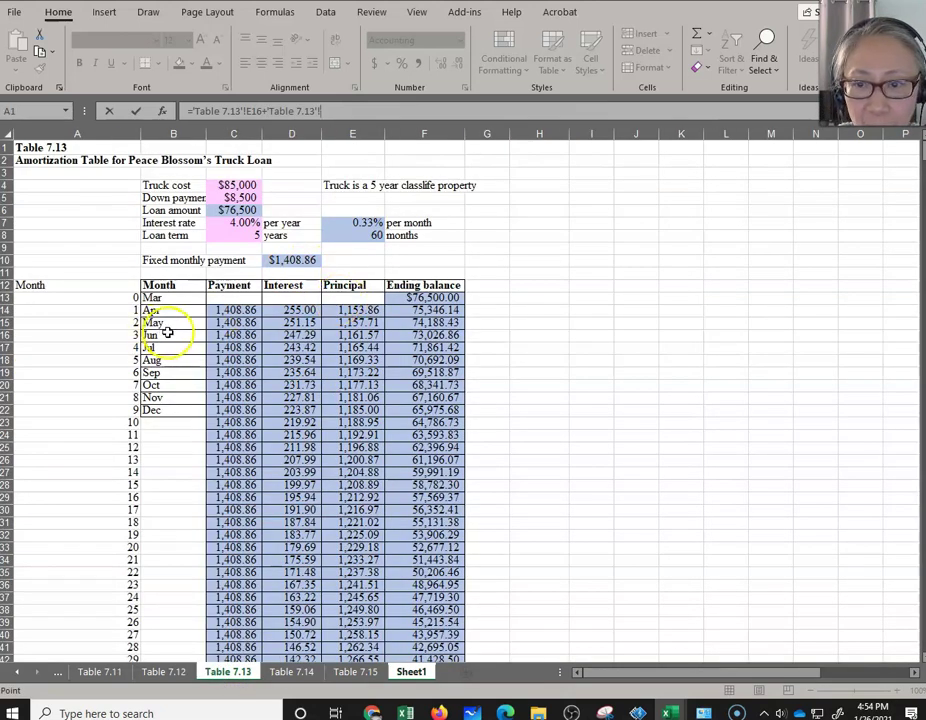
{"action": "left_click", "coordinate": [411, 338]}
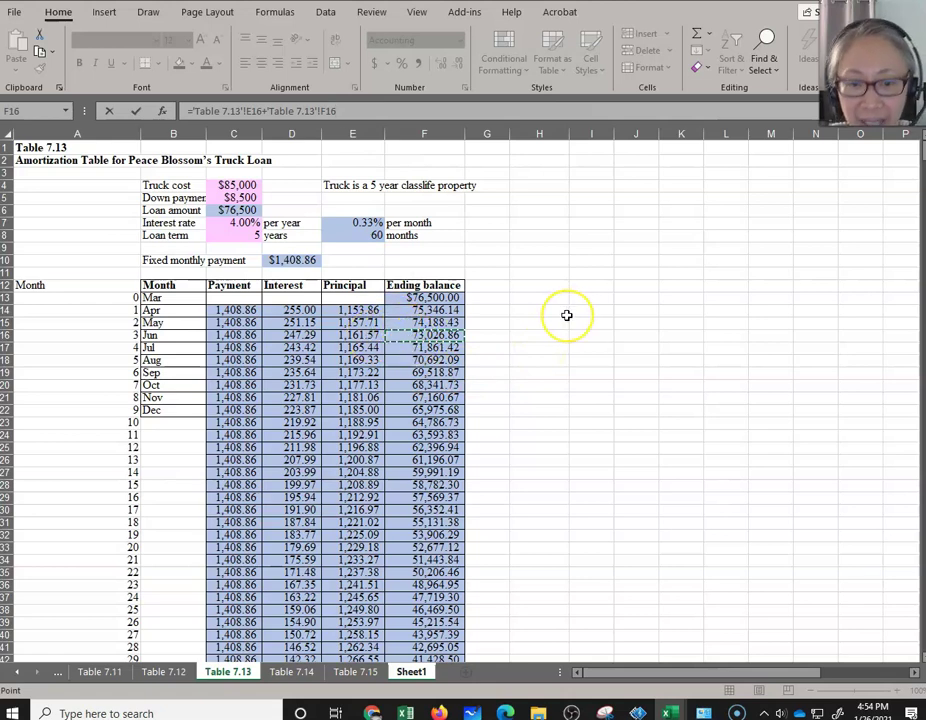
{"action": "key", "text": "Return"}
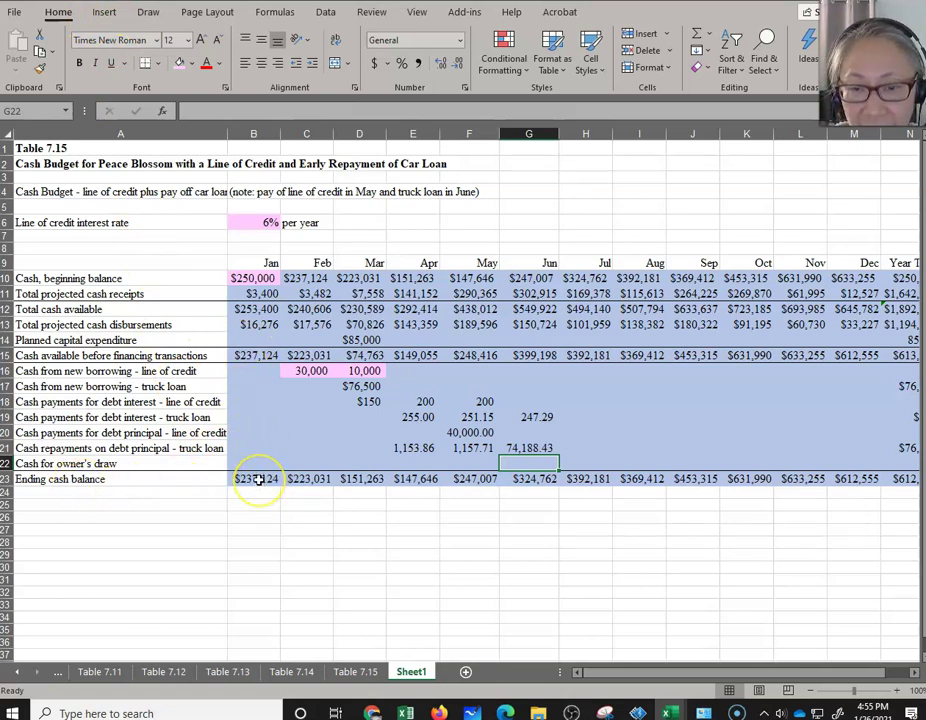
Extend the January ending cash balance formula in B23 with +B16-B18-B20 to include the line of credit borrowing, interest and principal
{"action": "left_click", "coordinate": [258, 480]}
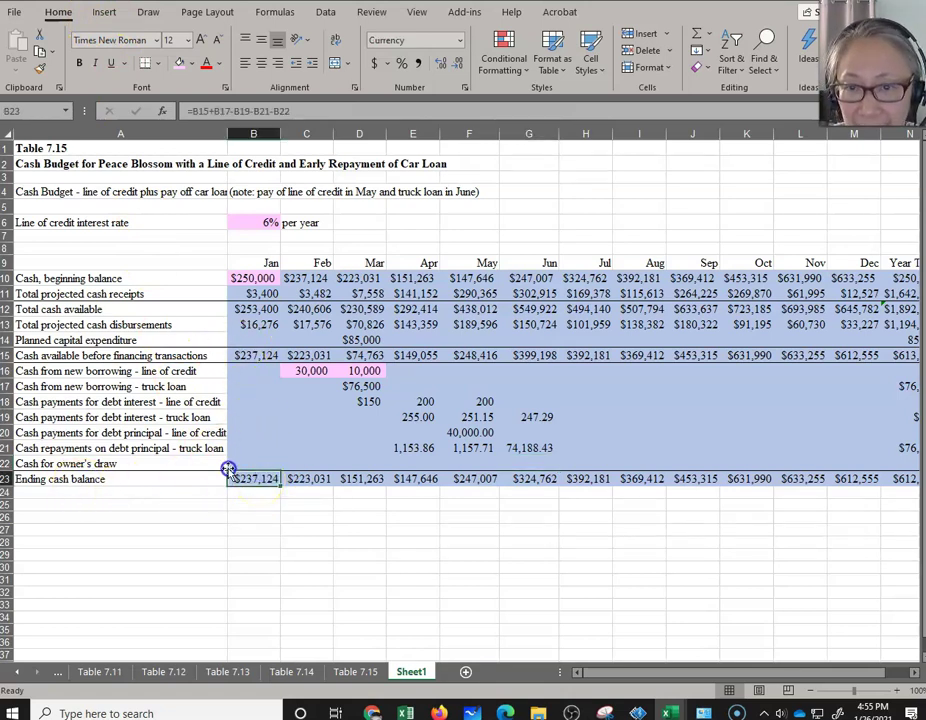
{"action": "left_click", "coordinate": [298, 113]}
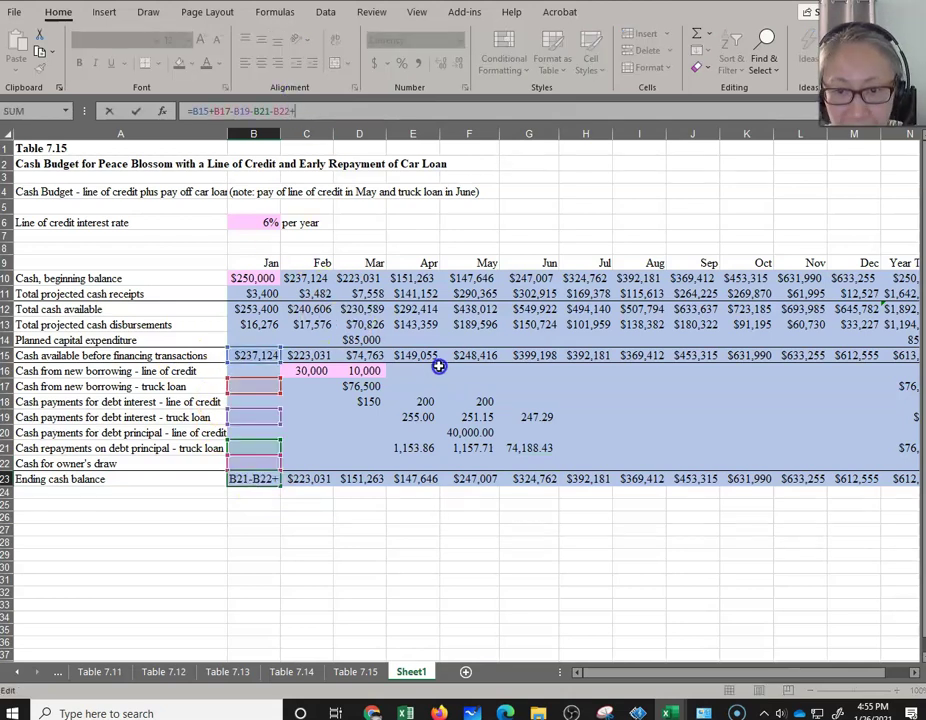
{"action": "left_click", "coordinate": [250, 369]}
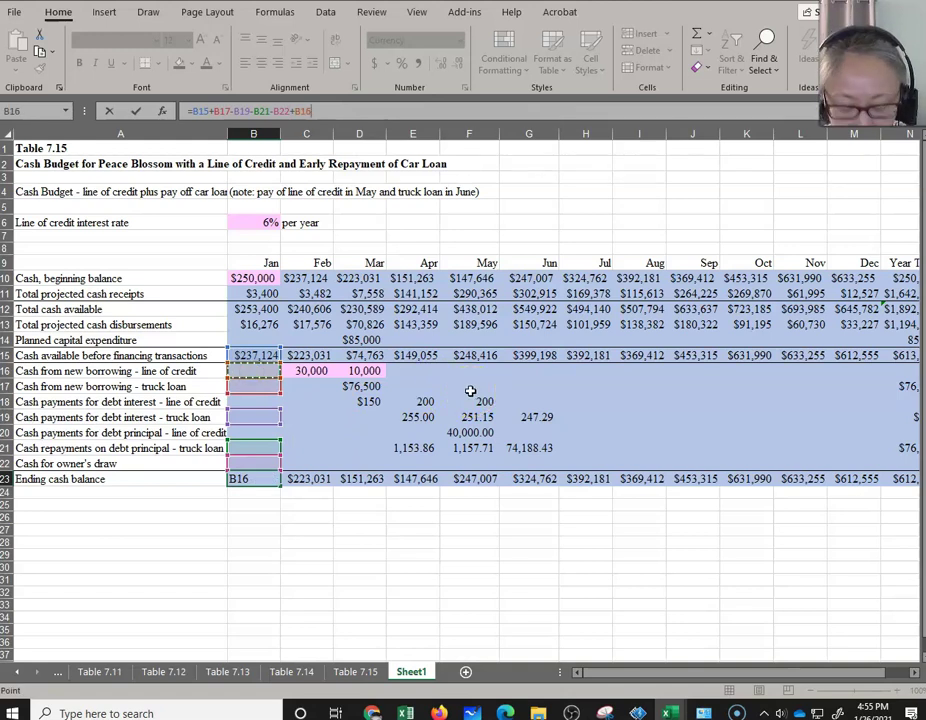
{"action": "type", "text": "-"}
{"action": "left_click", "coordinate": [250, 401]}
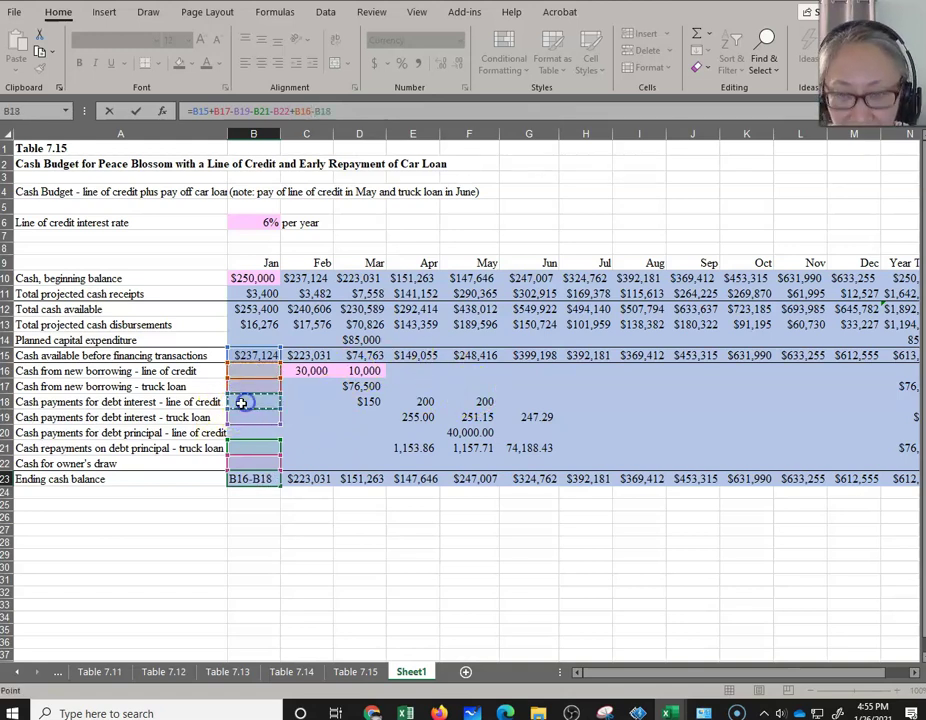
{"action": "type", "text": "-"}
{"action": "left_click", "coordinate": [262, 430]}
{"action": "key", "text": "Return"}
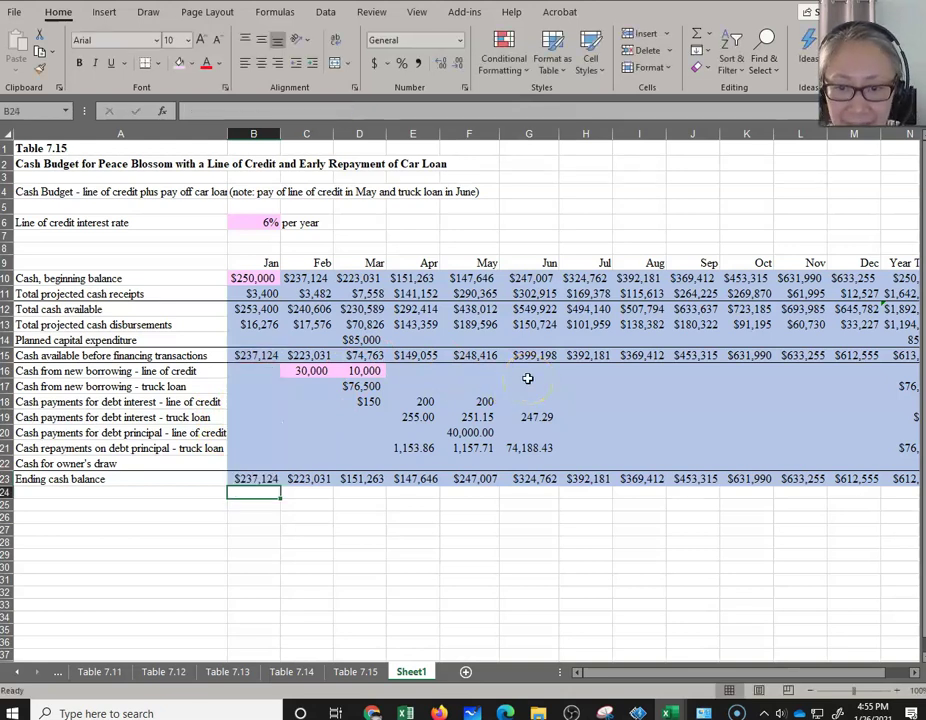
Copy the January ending cash balance formula from B23 across row 23 through the Year Total column
{"action": "key", "text": "Up"}
{"action": "key", "text": "ctrl+c"}
{"action": "key", "text": "ctrl+v"}
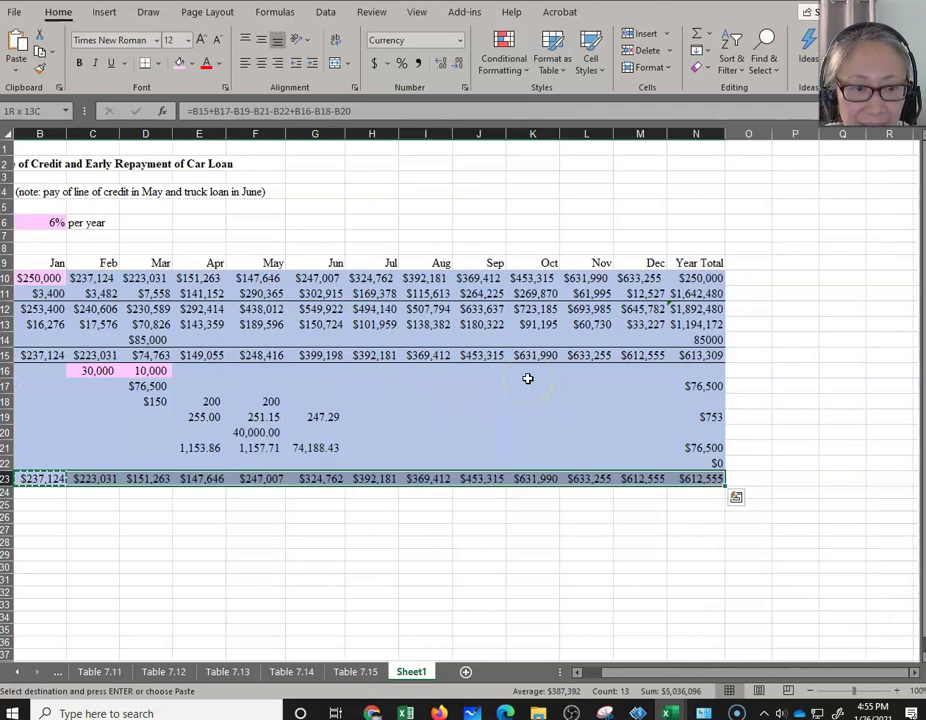
{"action": "key", "text": "Escape"}
{"action": "key", "text": "Home"}
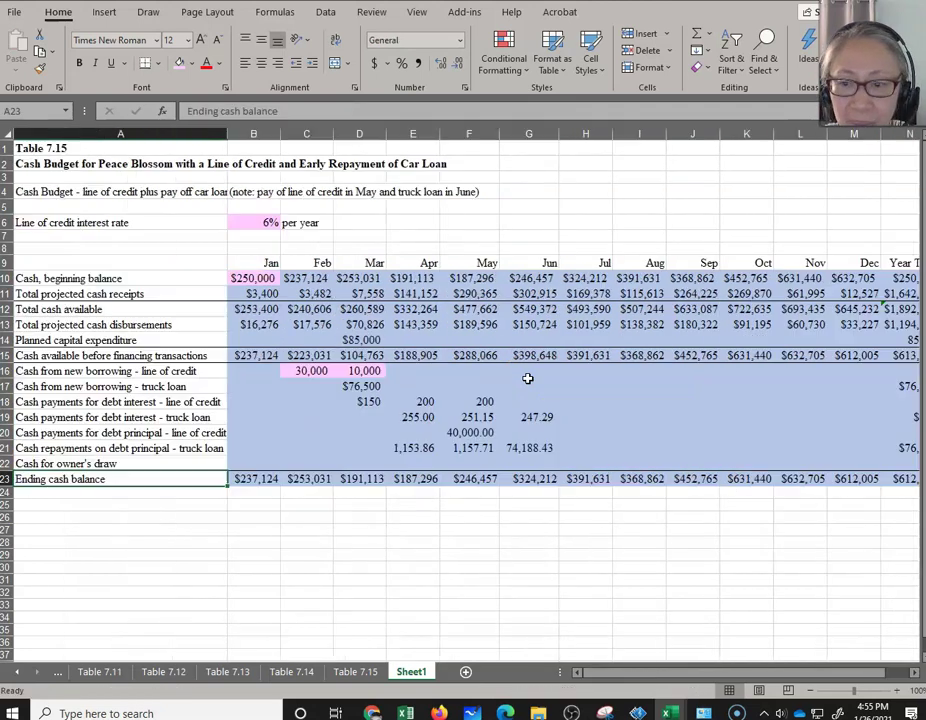